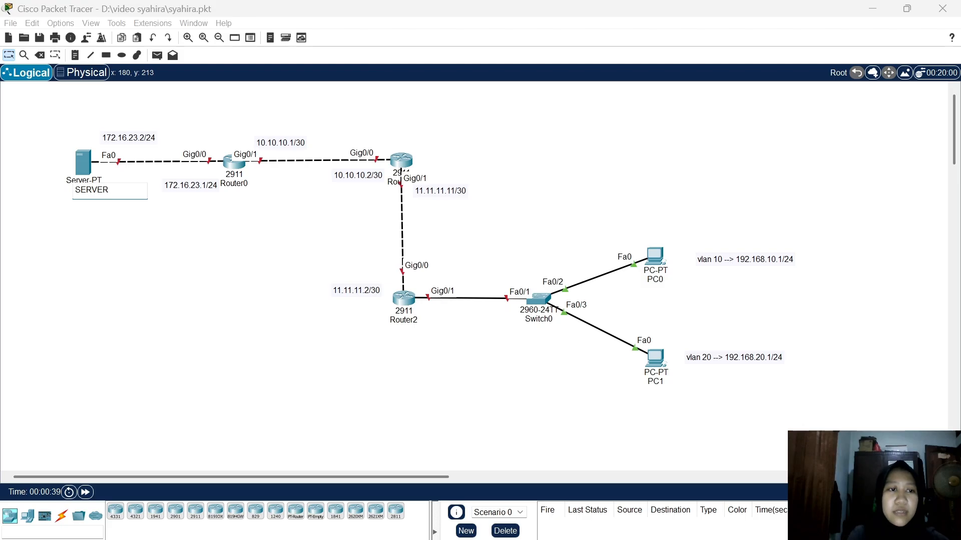
Rename the router next to the server, Router0, as GOOGLE
left_click(237, 183)
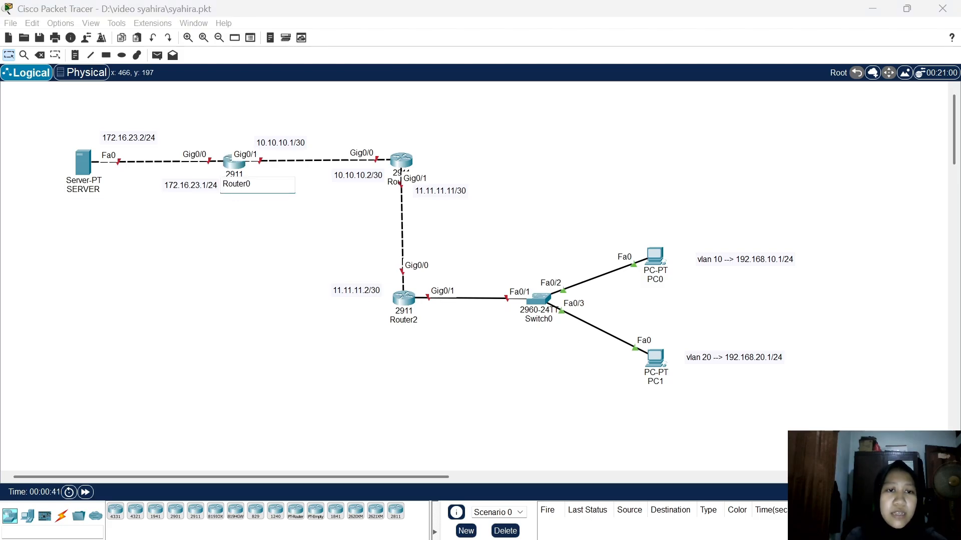
key("BackSpace")
key("BackSpace")
key("BackSpace")
key("BackSpace")
key("BackSpace")
key("BackSpace")
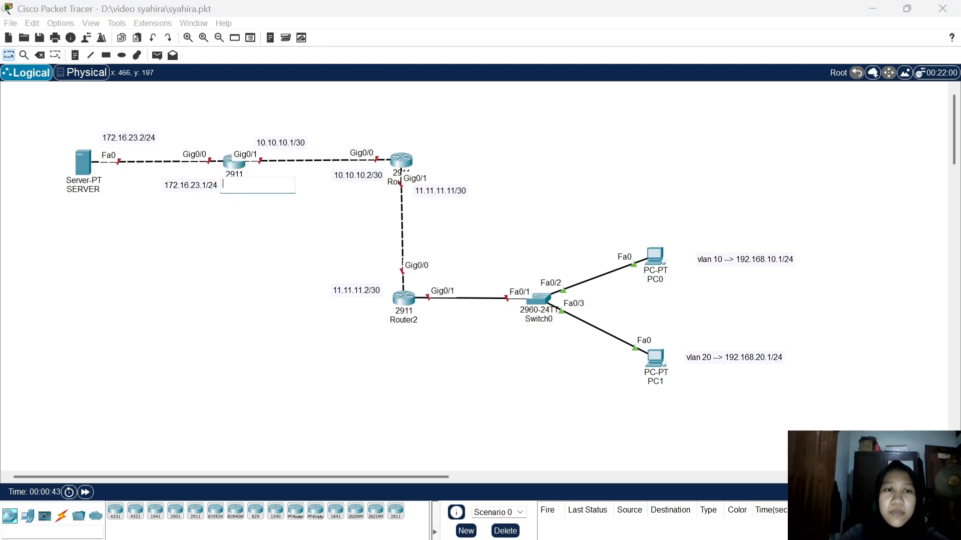
type("GO")
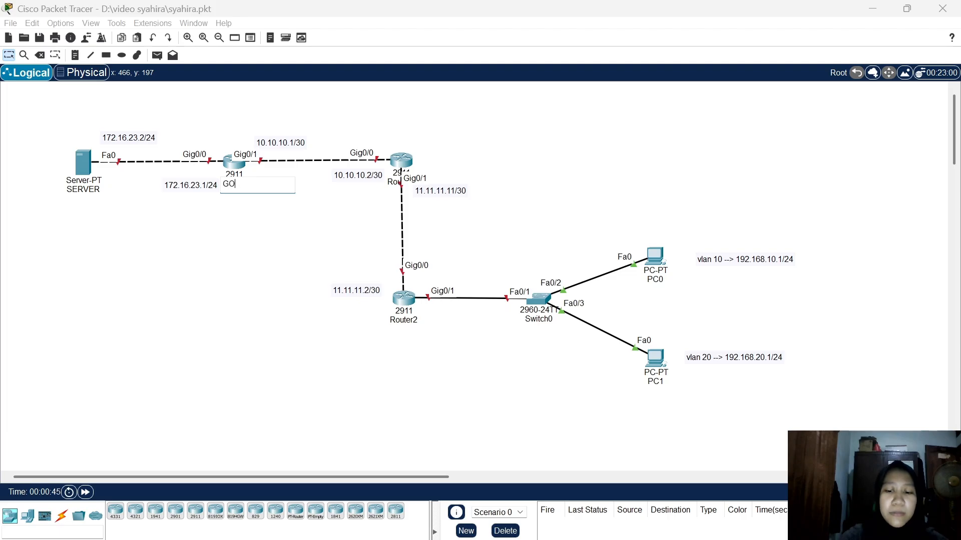
type("OGLE")
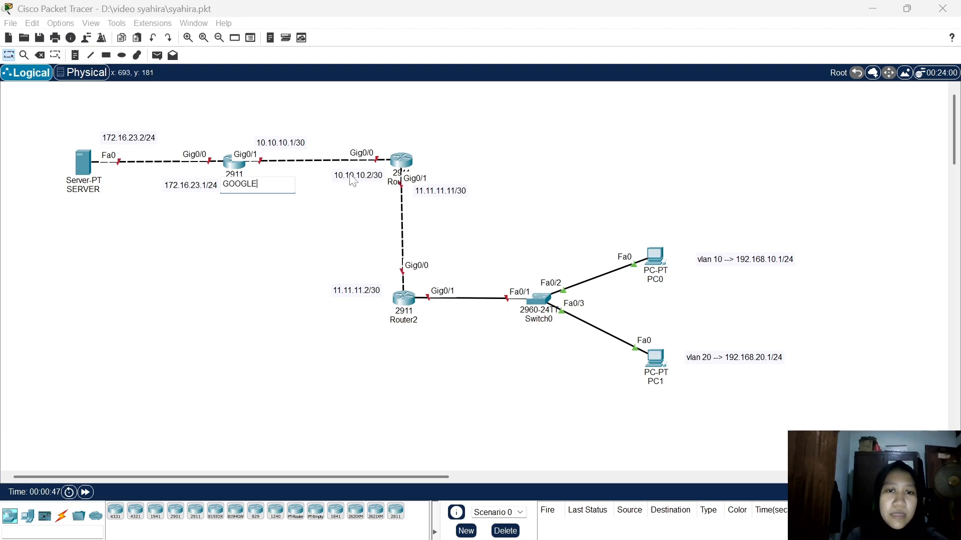
Rename Router1, the router linked to GOOGLE over the 10.10.10.x/30 network, as ISP
left_click(393, 186)
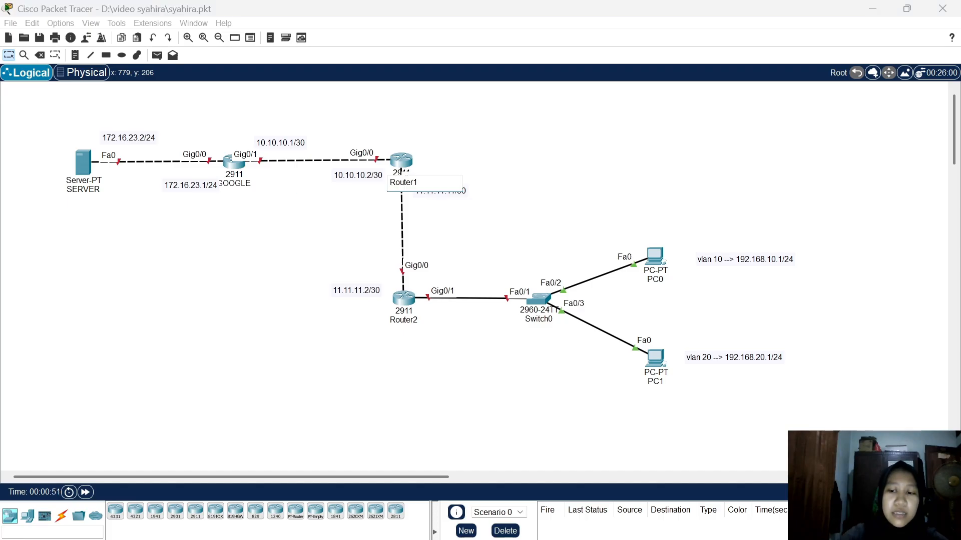
key("BackSpace")
key("BackSpace")
key("BackSpace")
key("BackSpace")
key("BackSpace")
key("BackSpace")
key("BackSpace")
type("ISP")
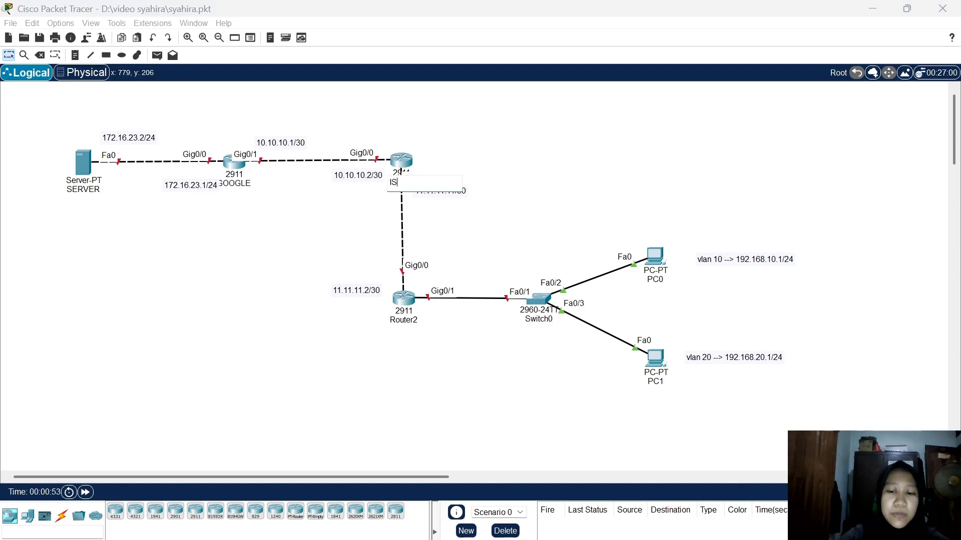
Rename Router2, the router connected to the switch, as CLIENT
left_click(413, 320)
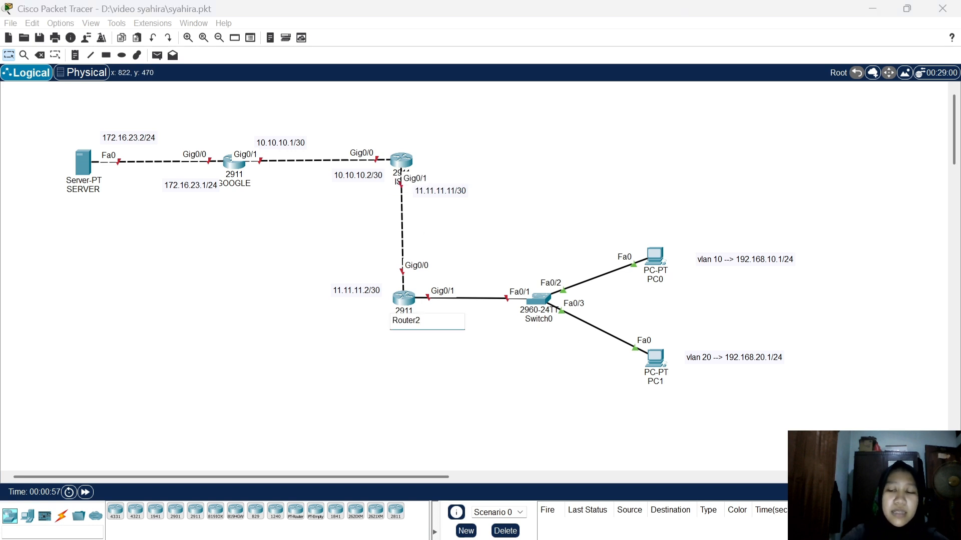
key("BackSpace")
key("BackSpace")
key("BackSpace")
key("BackSpace")
key("BackSpace")
key("BackSpace")
type("C")
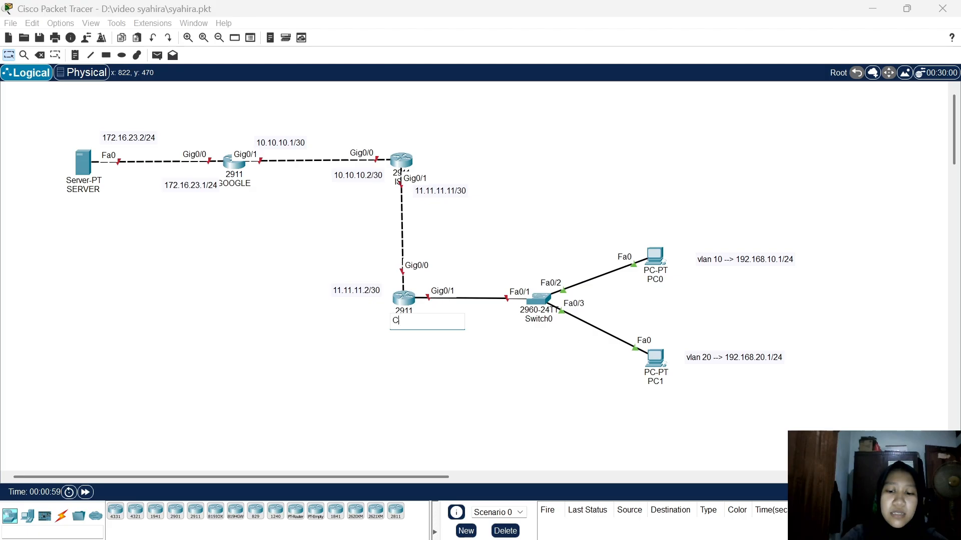
type("LIENT")
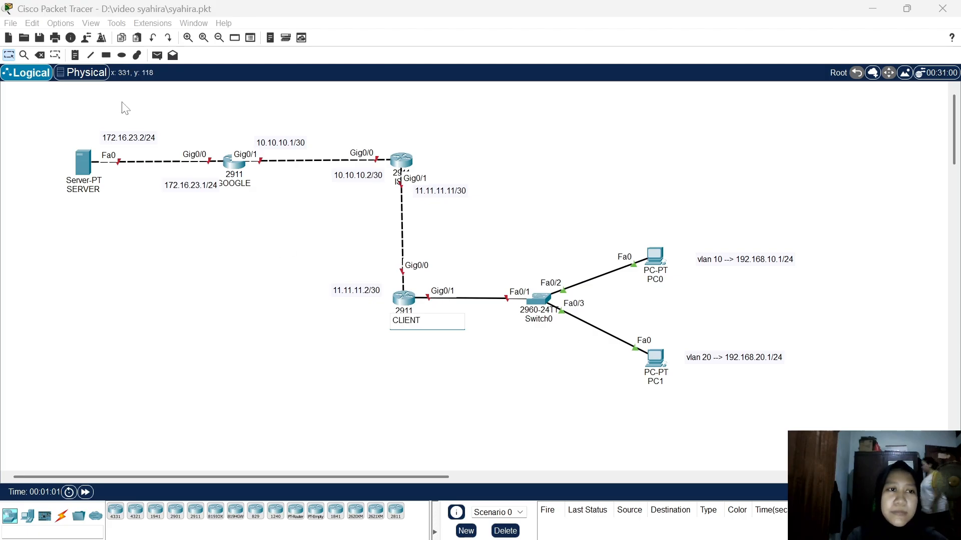
key("Return")
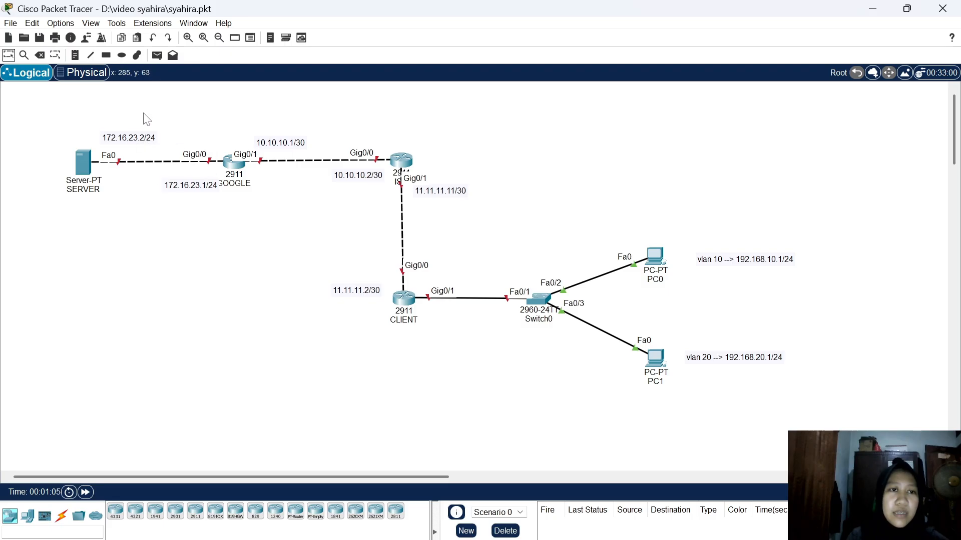
Place a text note reading "AS = 1" above the GOOGLE router
left_click(75, 56)
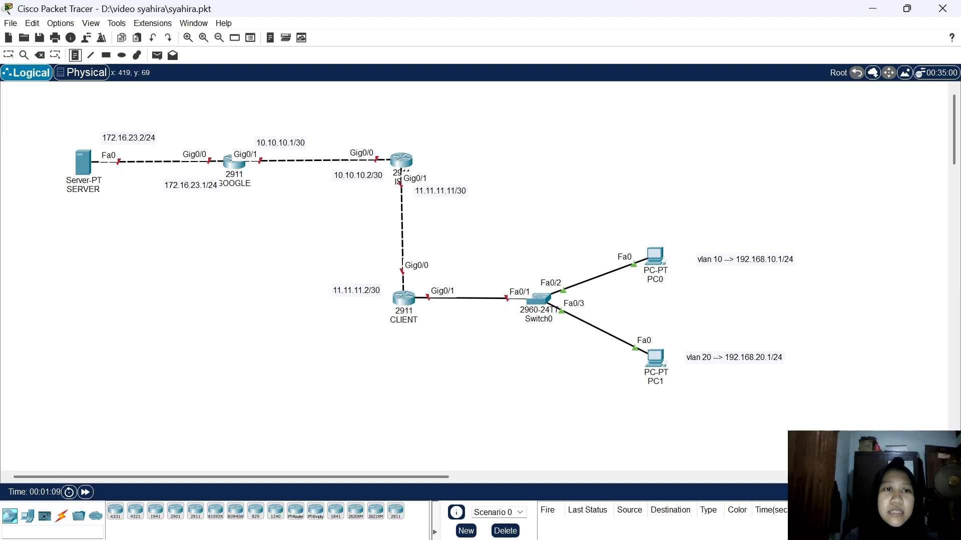
left_click(205, 121)
type("A")
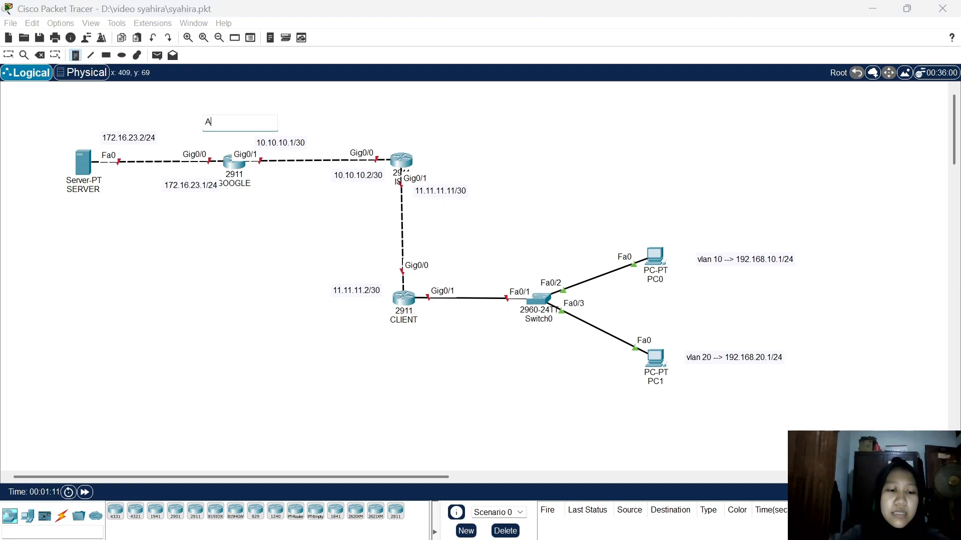
type("S +")
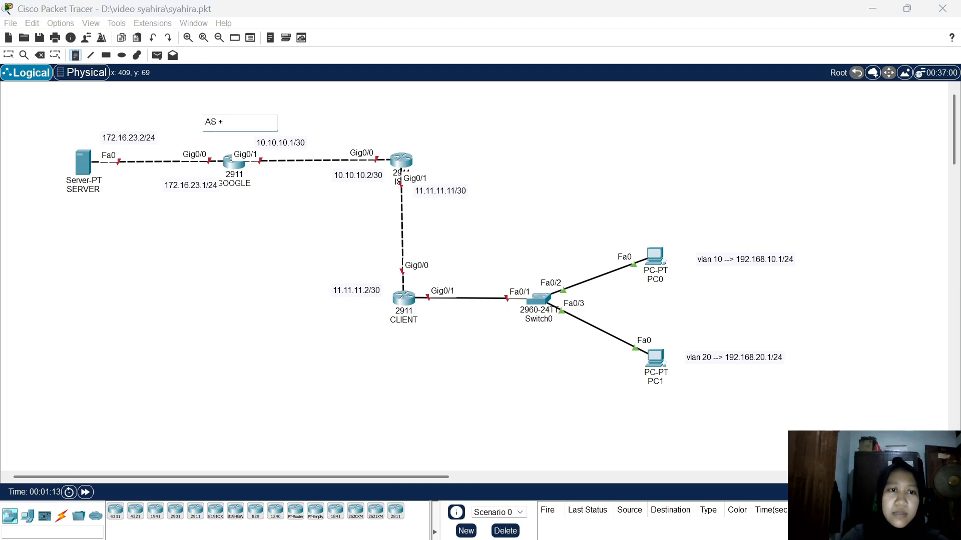
key("BackSpace")
type("= 1")
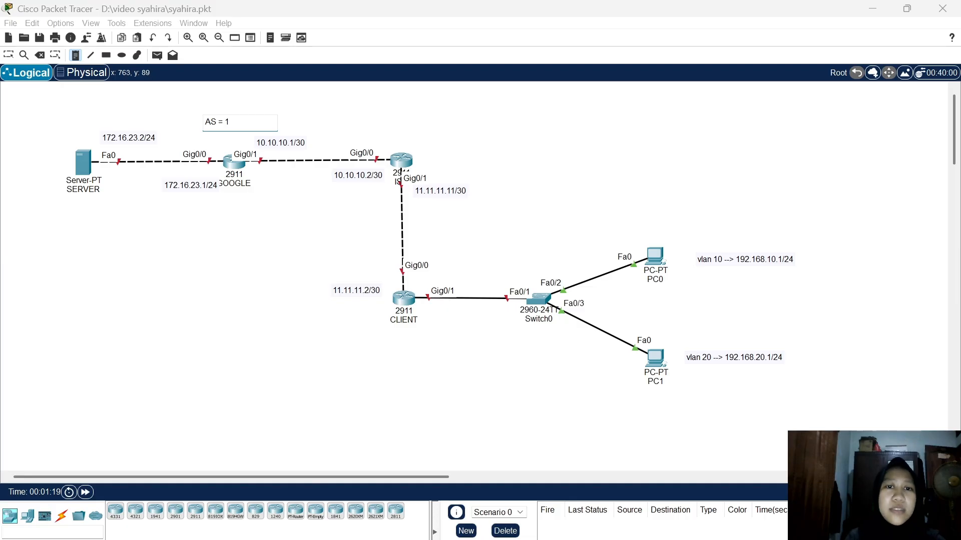
Place a text note reading "AS = 2" above the ISP router and leave the note tool
left_click(382, 127)
type("A")
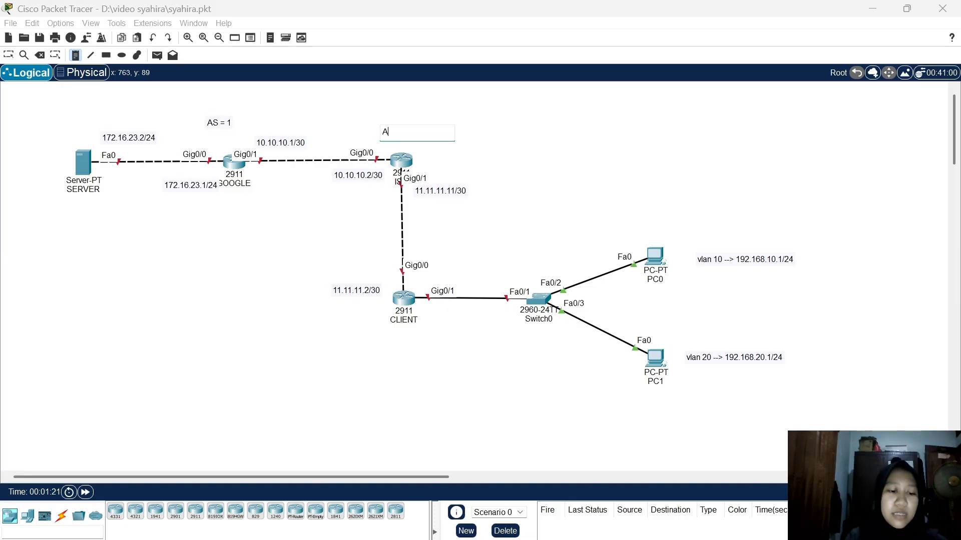
type("S = 2")
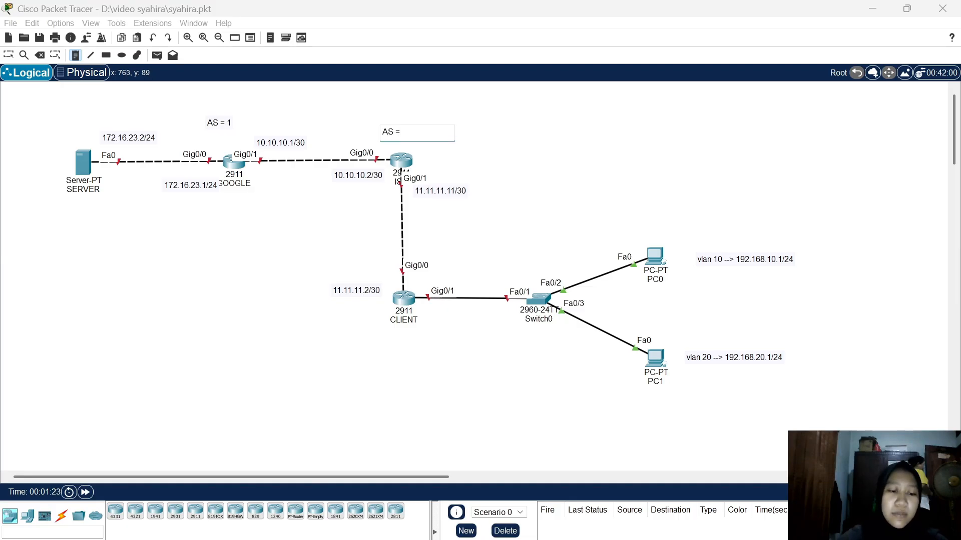
left_click(9, 55)
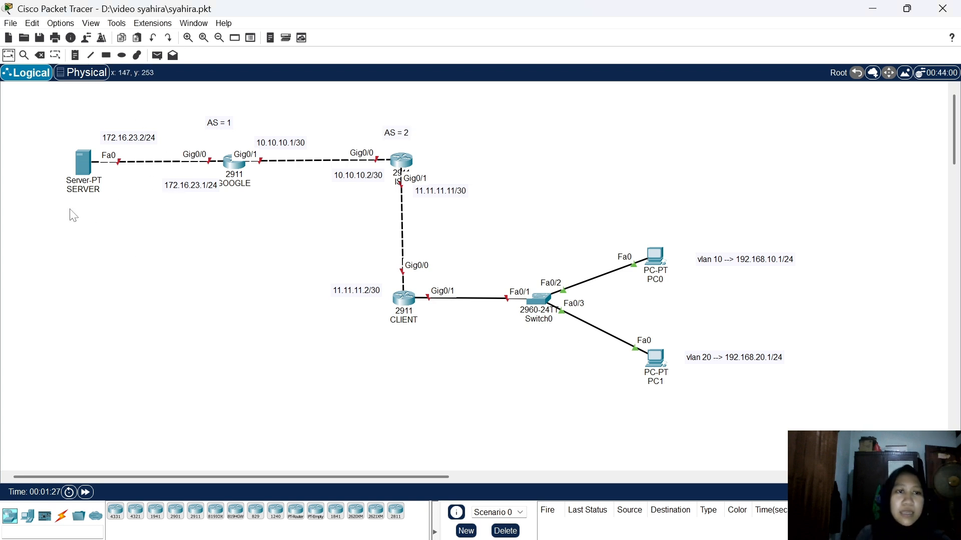
Open the GOOGLE router's command line and enter global configuration mode with en and conf t
left_click(237, 175)
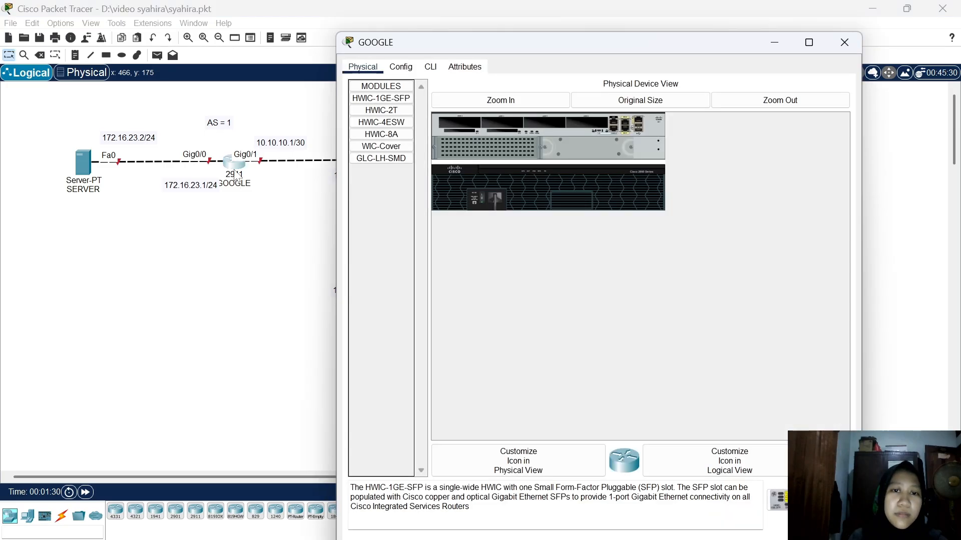
left_click(430, 66)
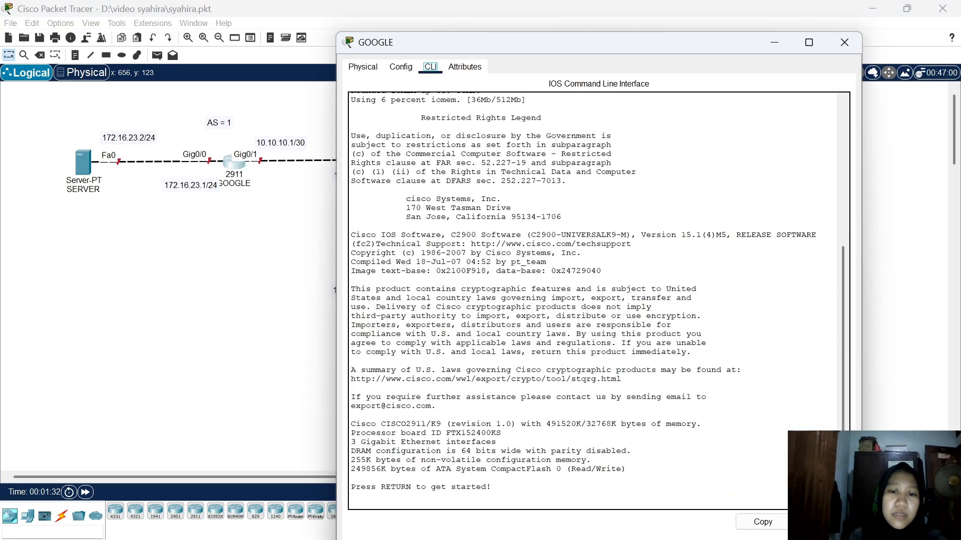
key("Return")
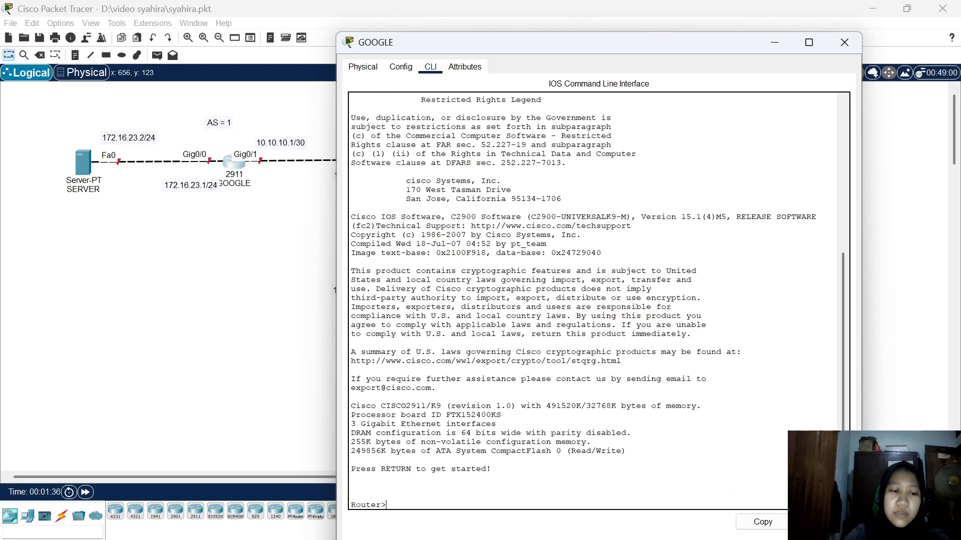
key("Caps_Lock")
type("en")
key("Return")
type("conf t")
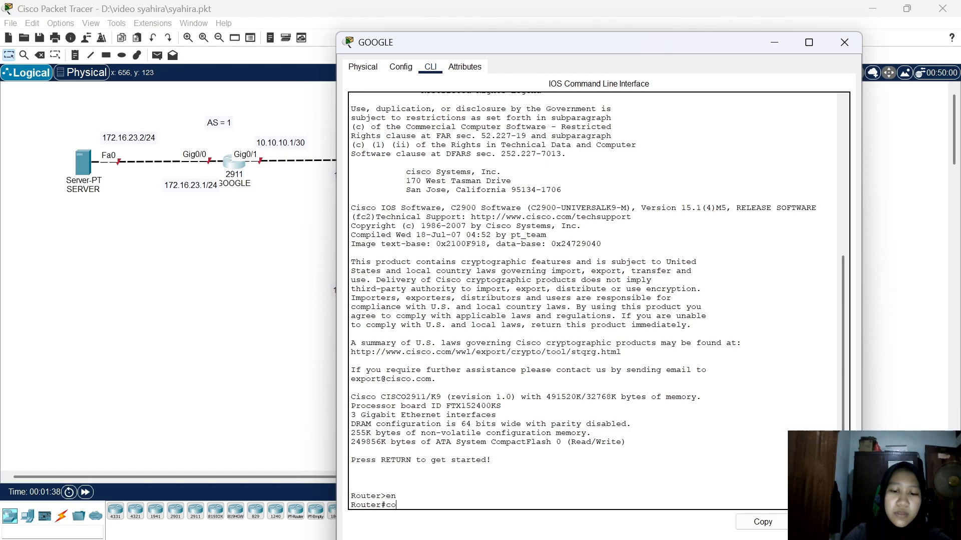
key("Return")
Assign IP address 172.16.23.1 with mask 255.255.255.0 to the GOOGLE router's interface gig0/0
type("int ")
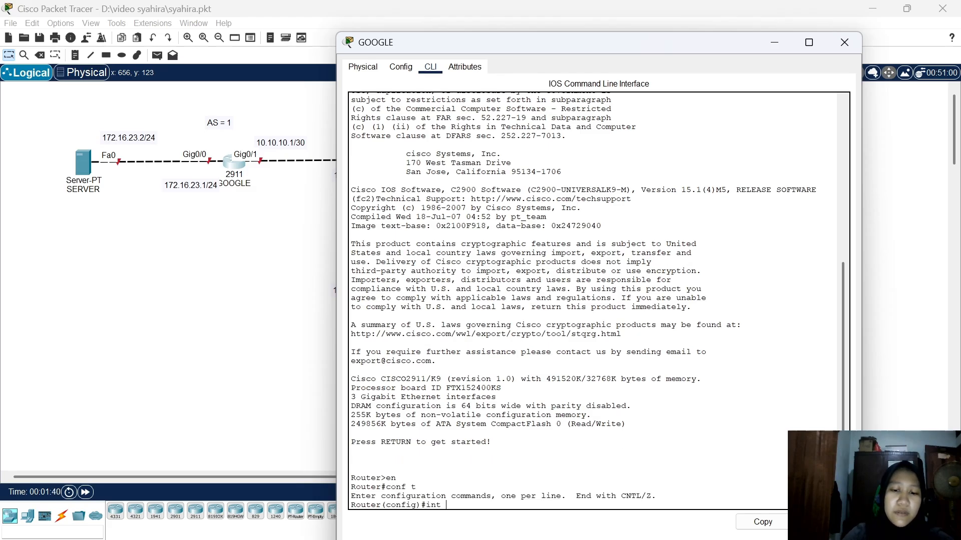
type("gig")
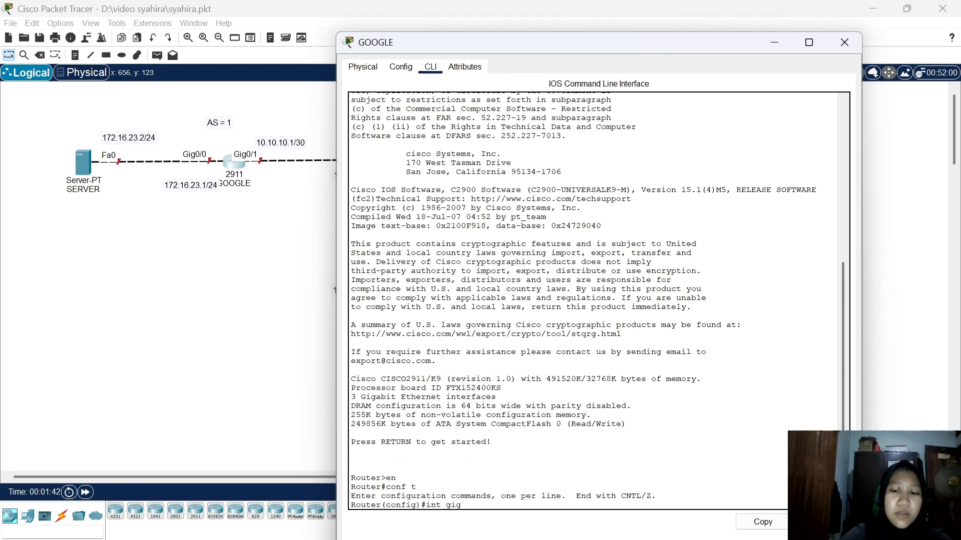
type("0/0")
key("Return")
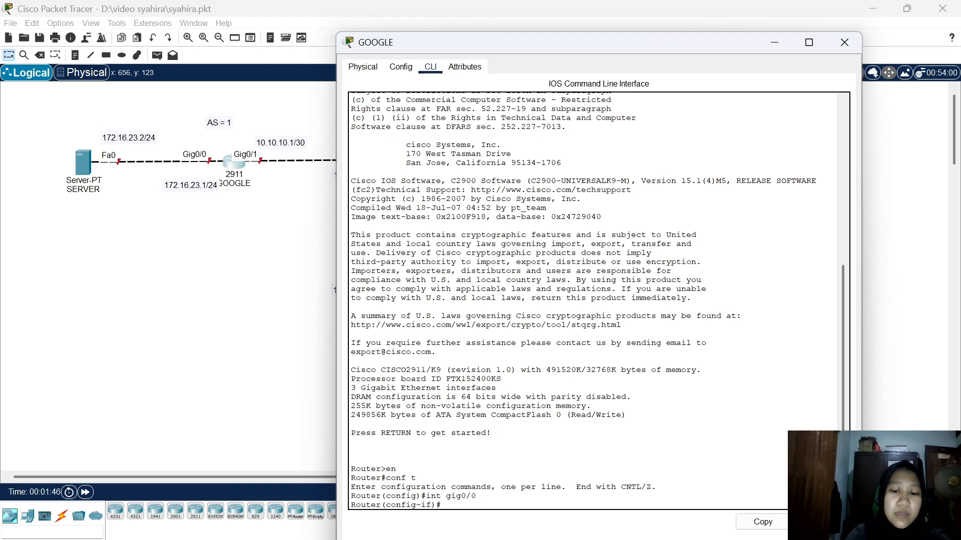
type("ip ad")
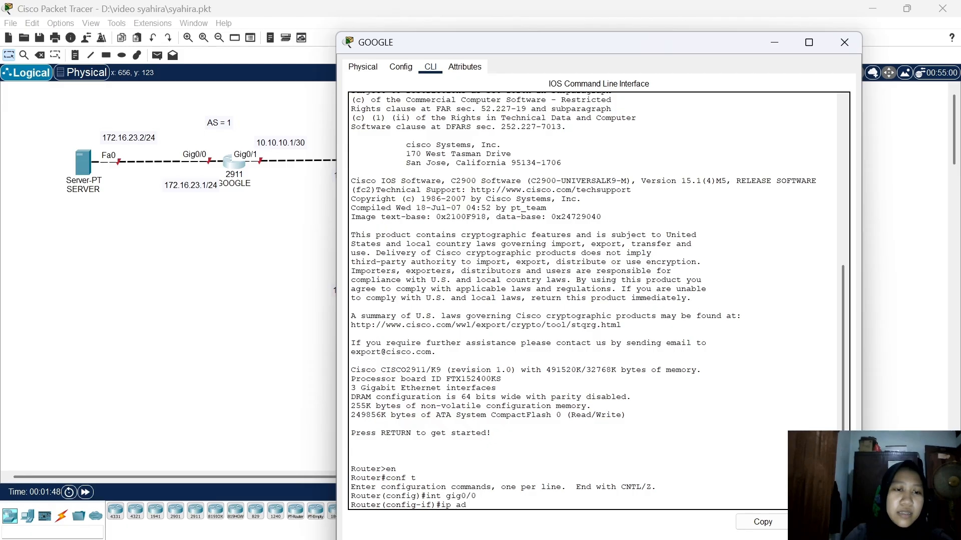
type("d 172")
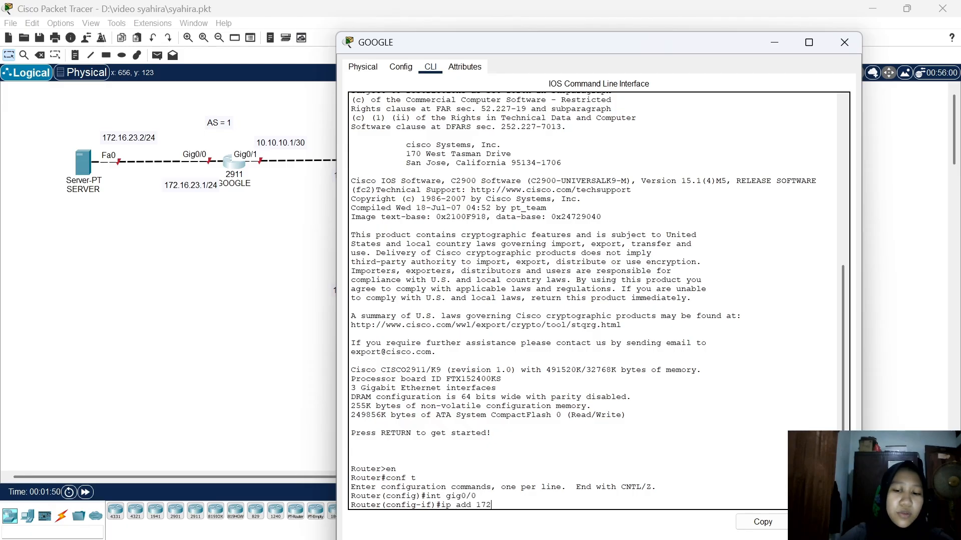
type(".16.23")
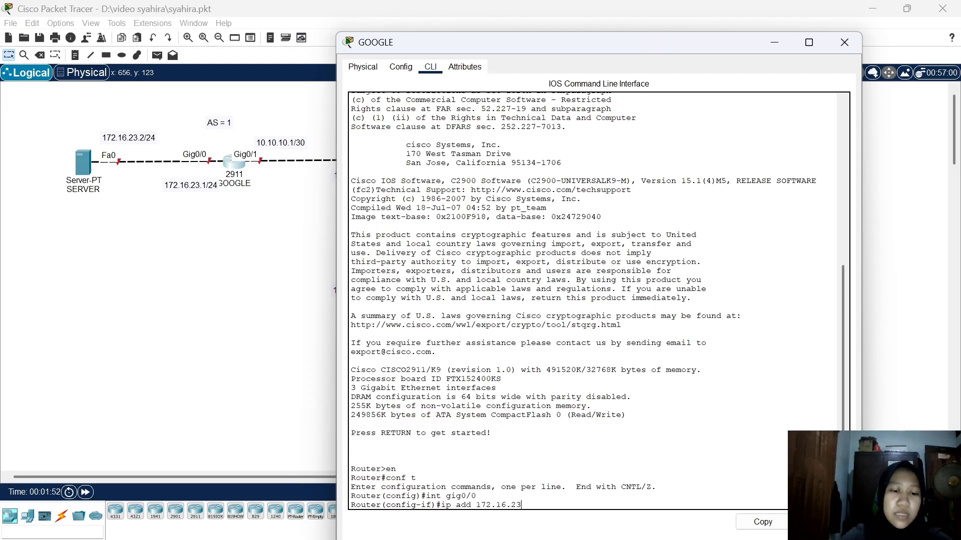
type(".1 255.")
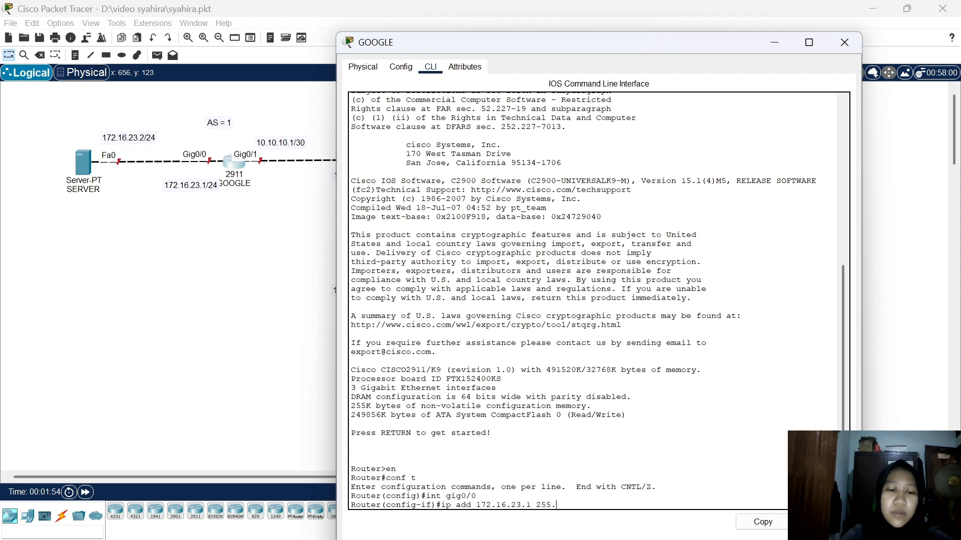
type("255.255.")
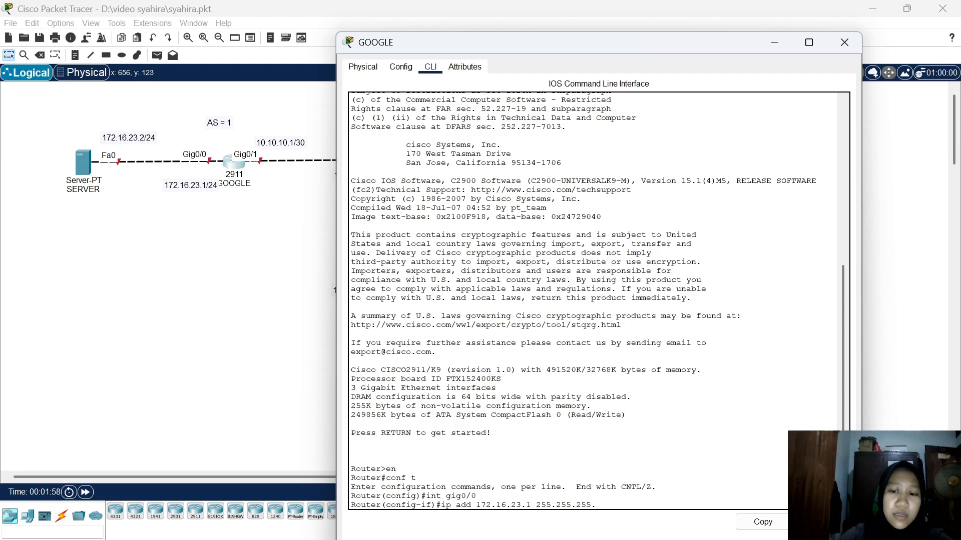
type("0")
key("Return")
Enable the GOOGLE router's gig0/0 interface with no sh
type("no s")
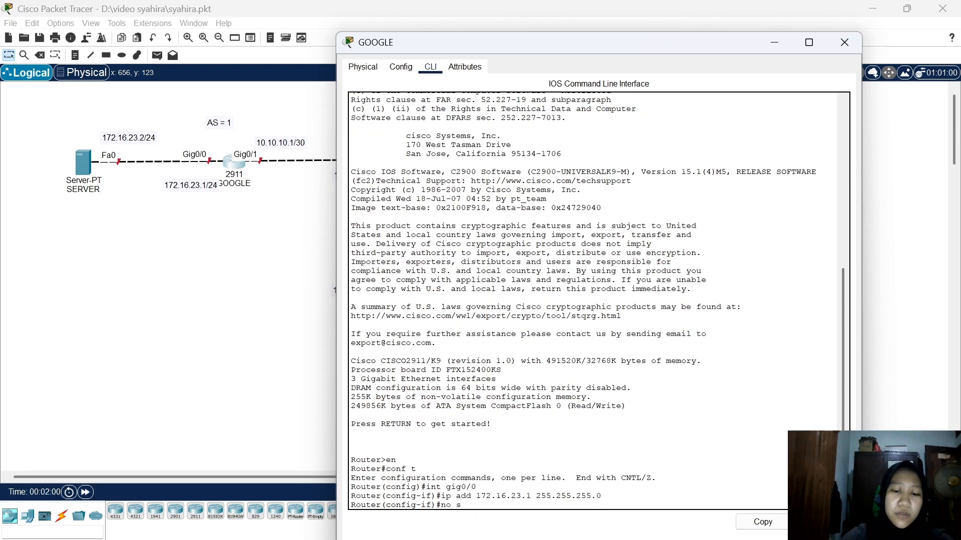
type("u")
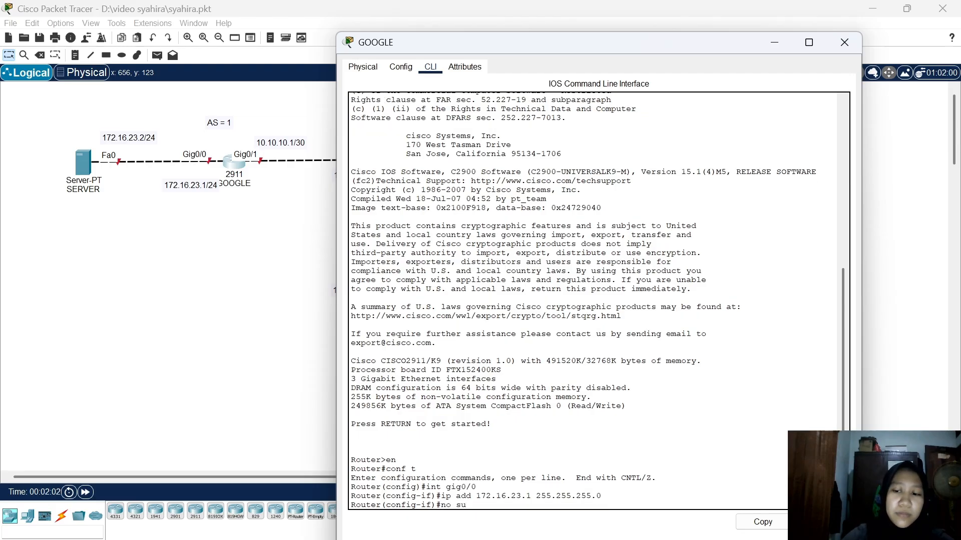
key("BackSpace")
type("h")
key("Return")
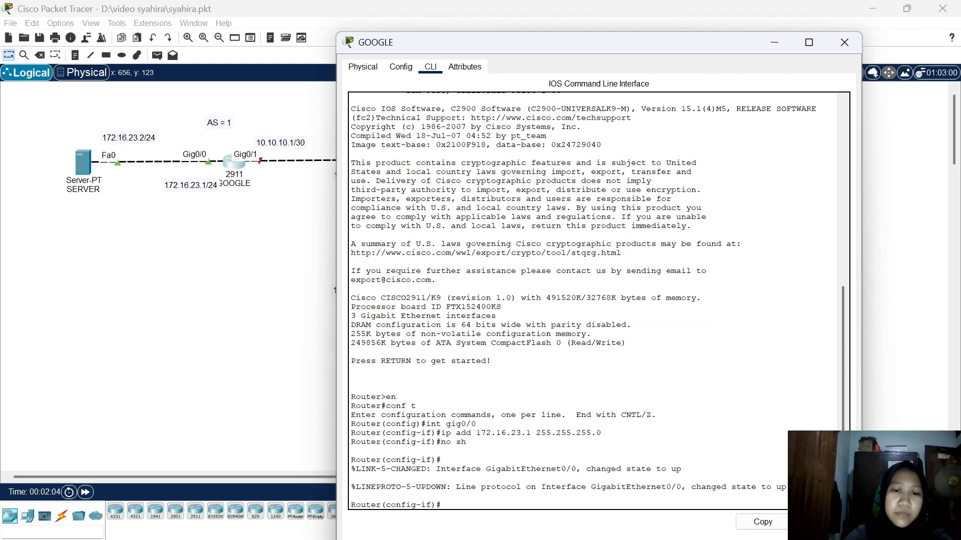
Assign IP address 10.10.10.1 with mask 255.255.255.252 to the GOOGLE router's interface gig 0/1
type("int gig")
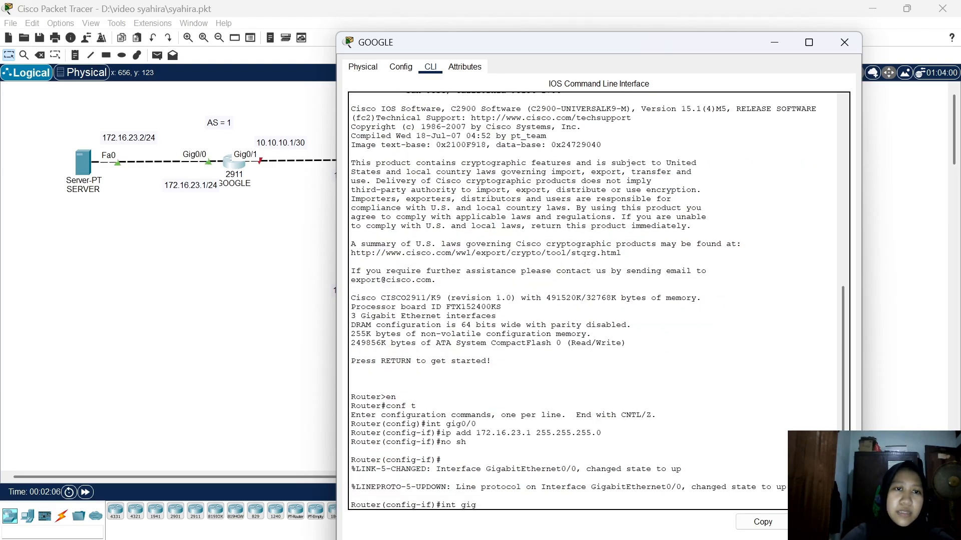
type(" 0/")
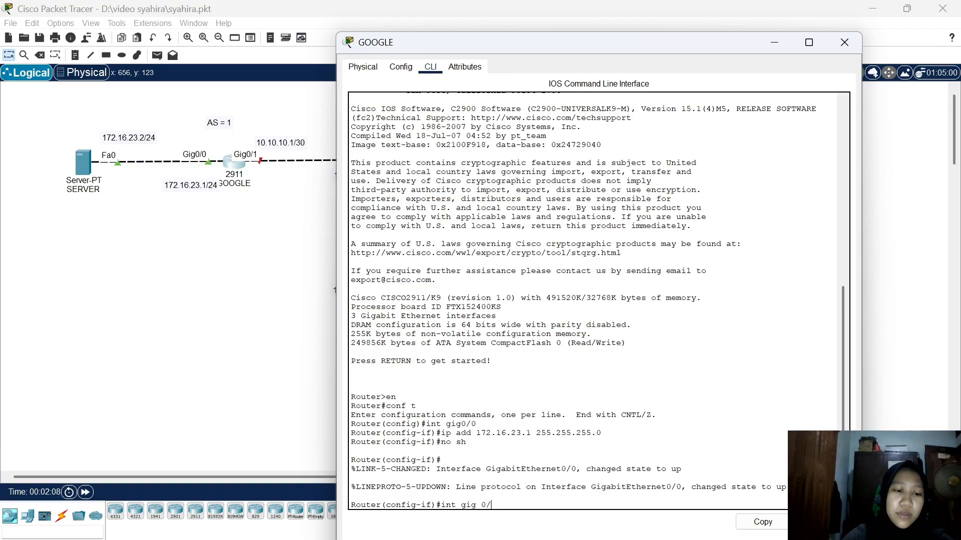
type("1")
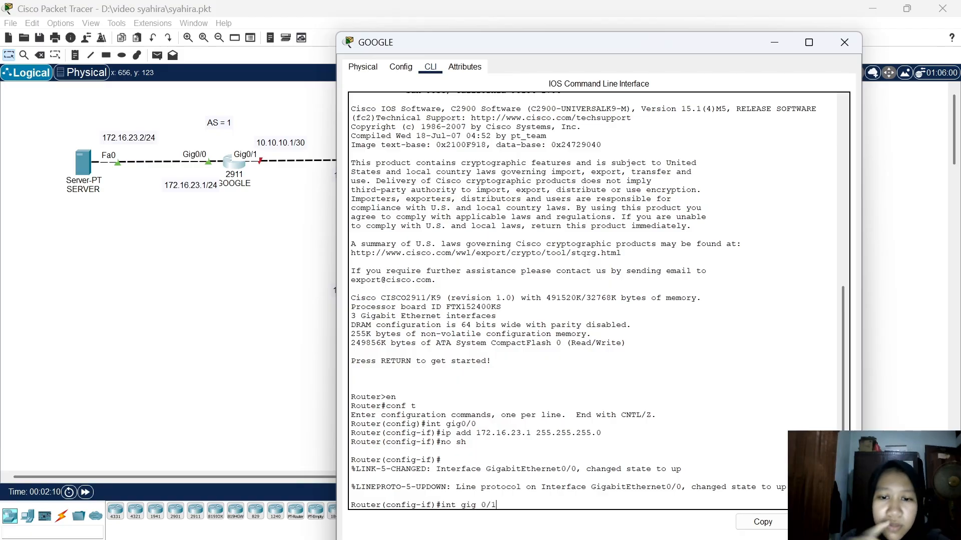
key("Return")
type("ig-if)#ip")
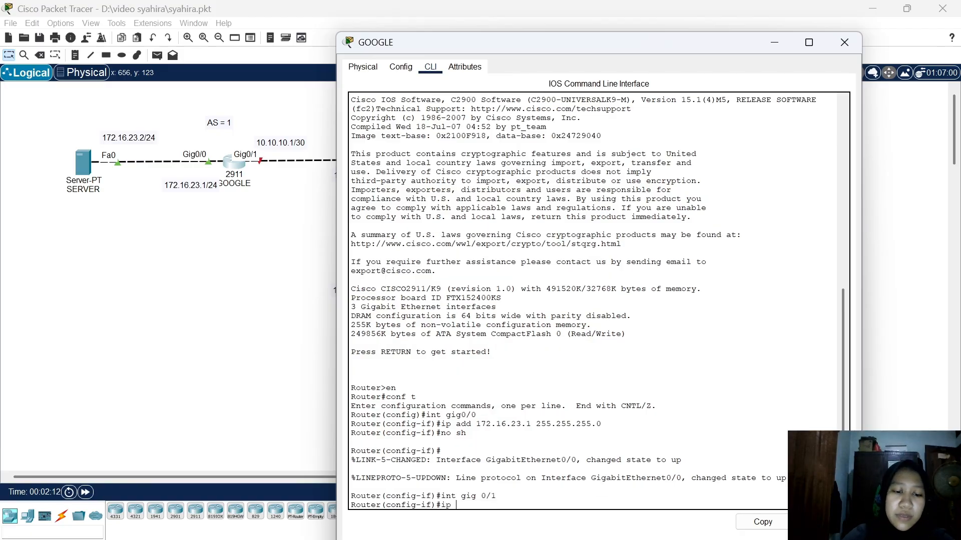
type(" add 10.10.10.")
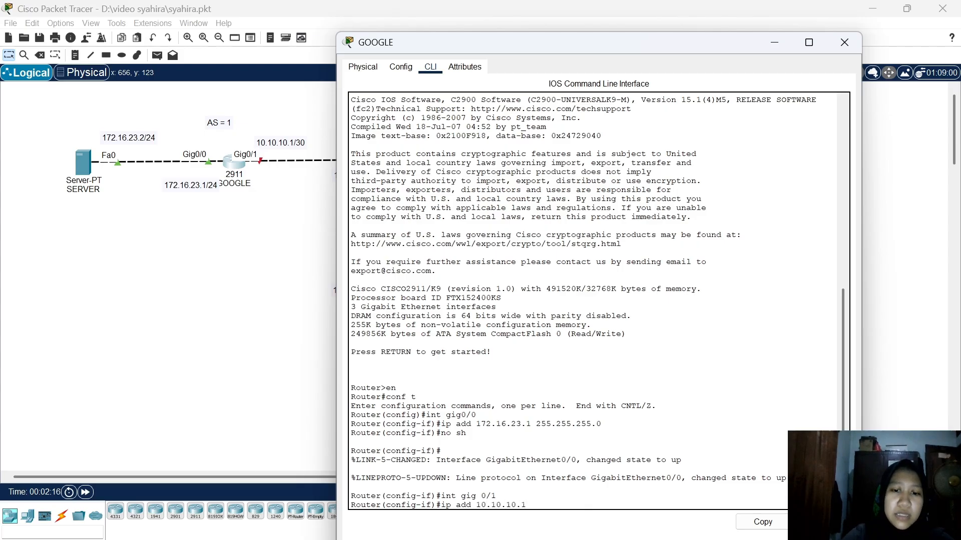
type("1 255")
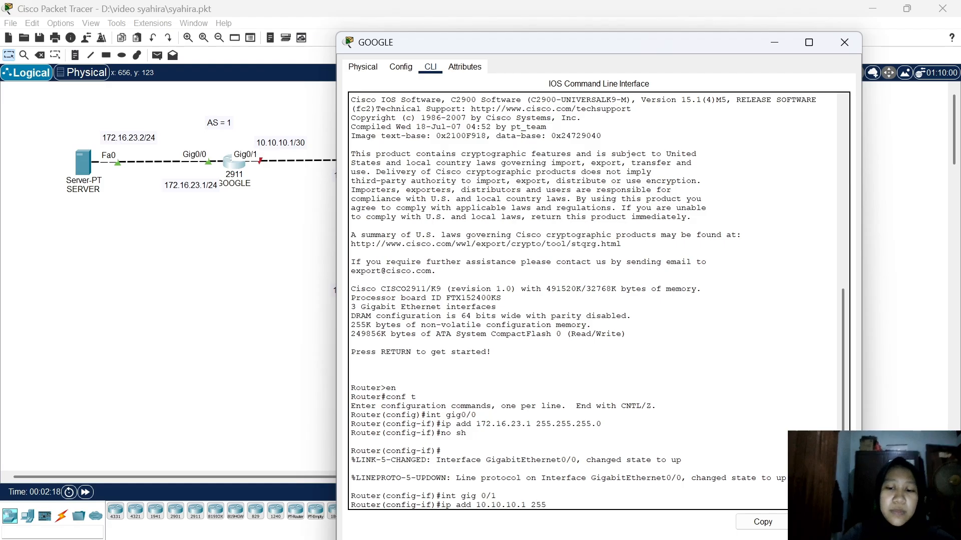
type(".")
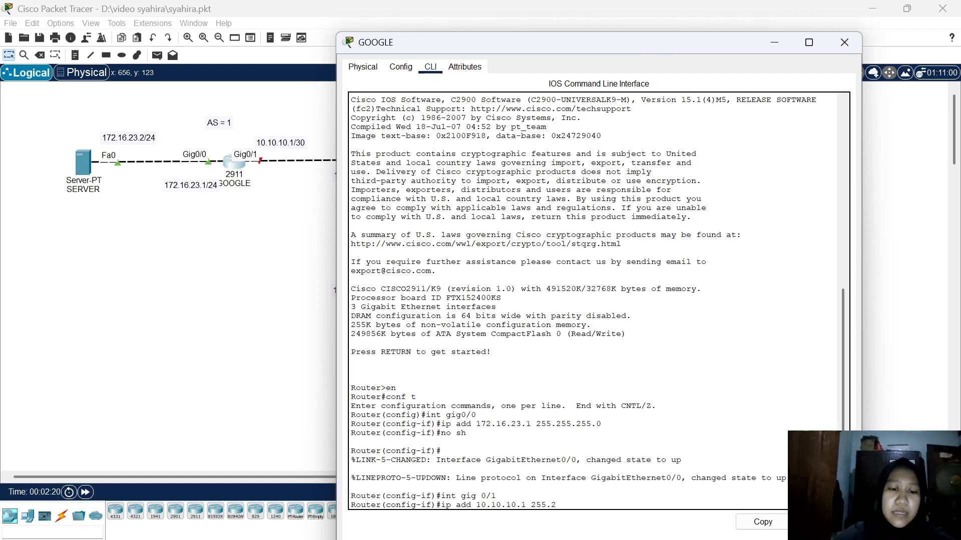
type("255.255.")
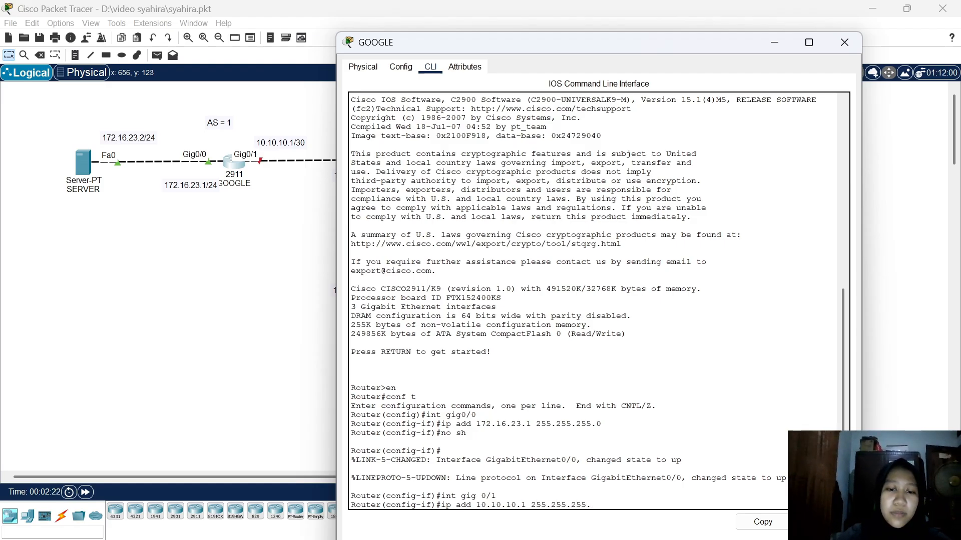
type("252")
key("Return")
Enable the GOOGLE router's gig 0/1 interface with no shu
type("nfig-if)#n")
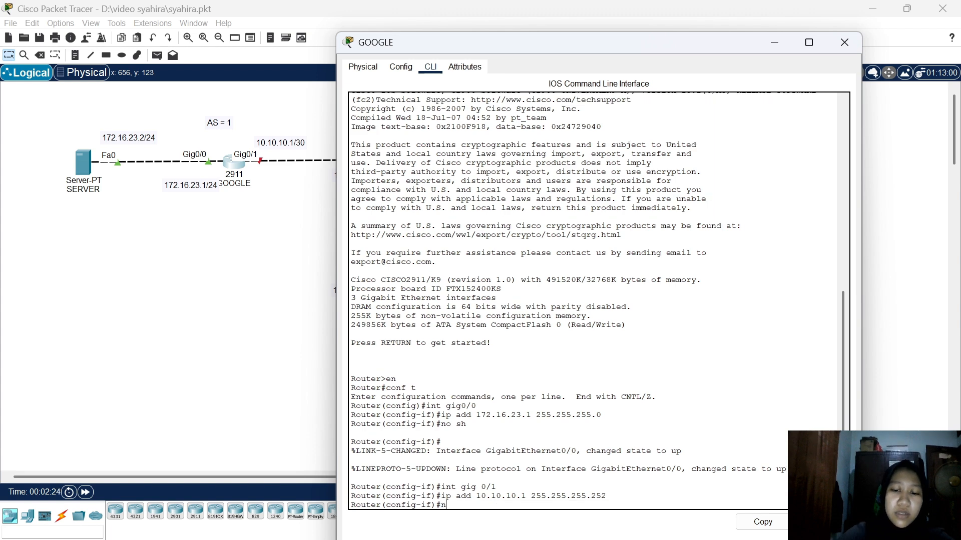
type("o shu")
key("Return")
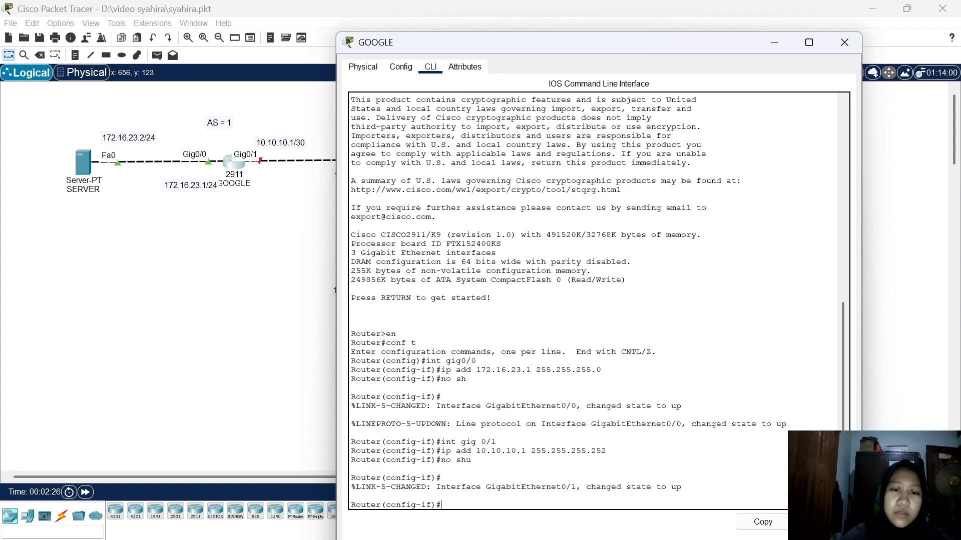
Open the ISP router's command line and enter global configuration mode with en and conf t
left_click(221, 408)
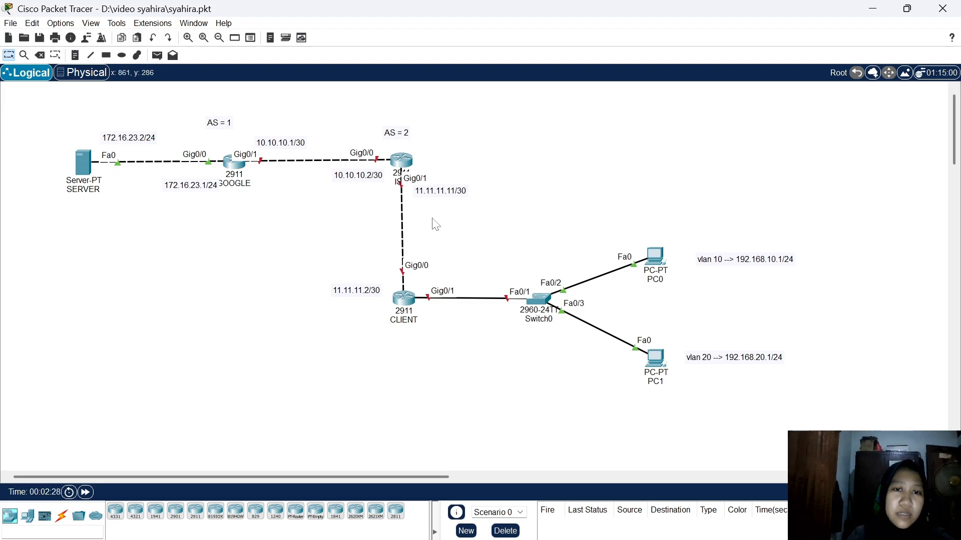
left_click(400, 164)
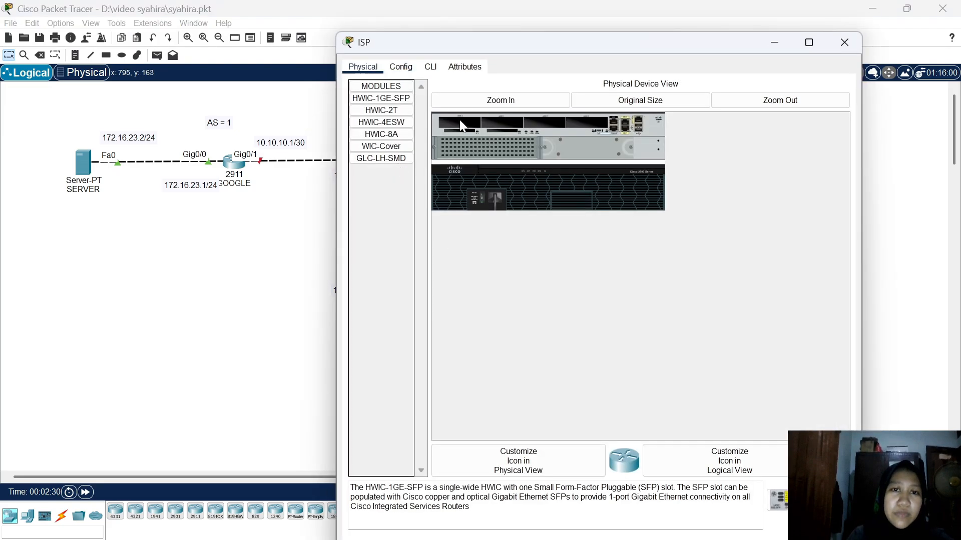
left_click(431, 68)
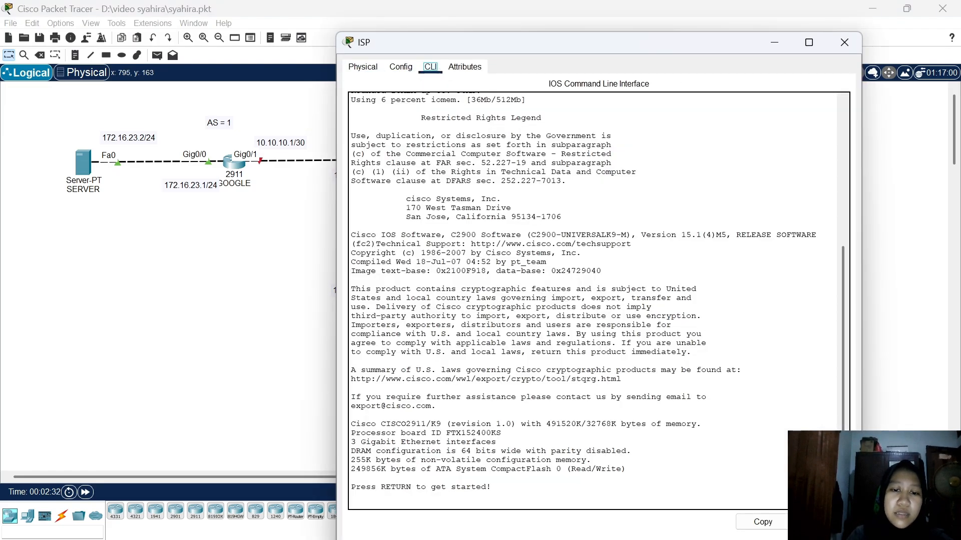
key("Return")
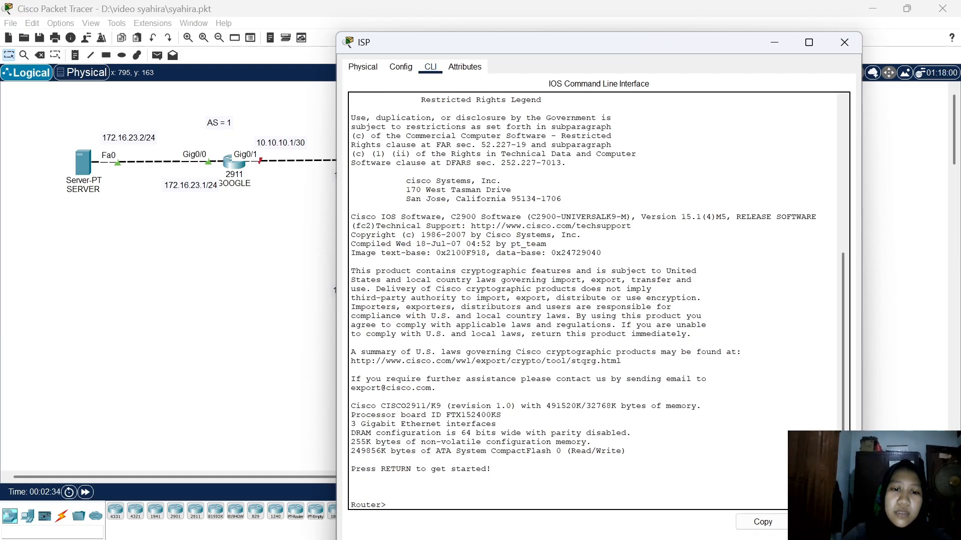
type("en")
key("Return")
type("con")
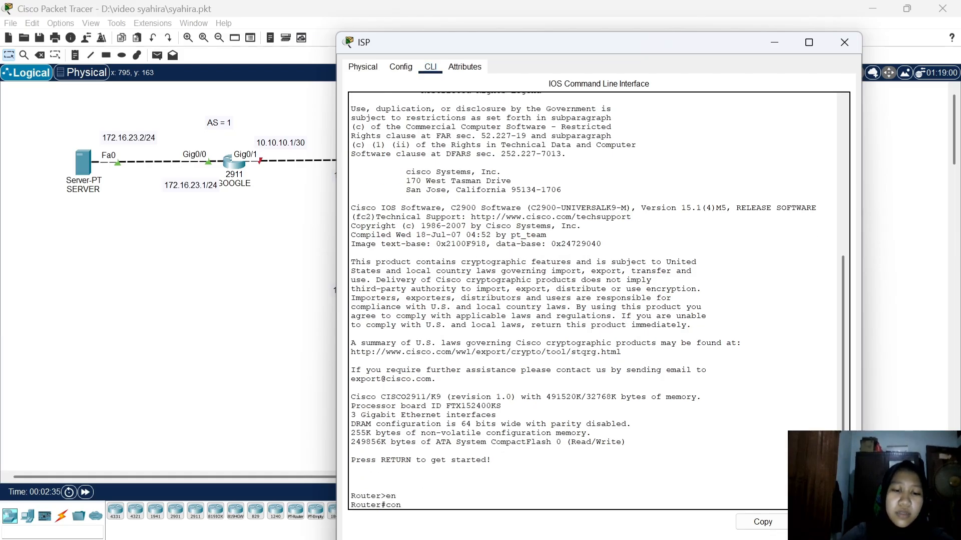
type("f t")
key("Return")
Assign IP address 10.10.10.2 with mask 255.255.255.252 to the ISP router's interface gig0/0
type("int gig")
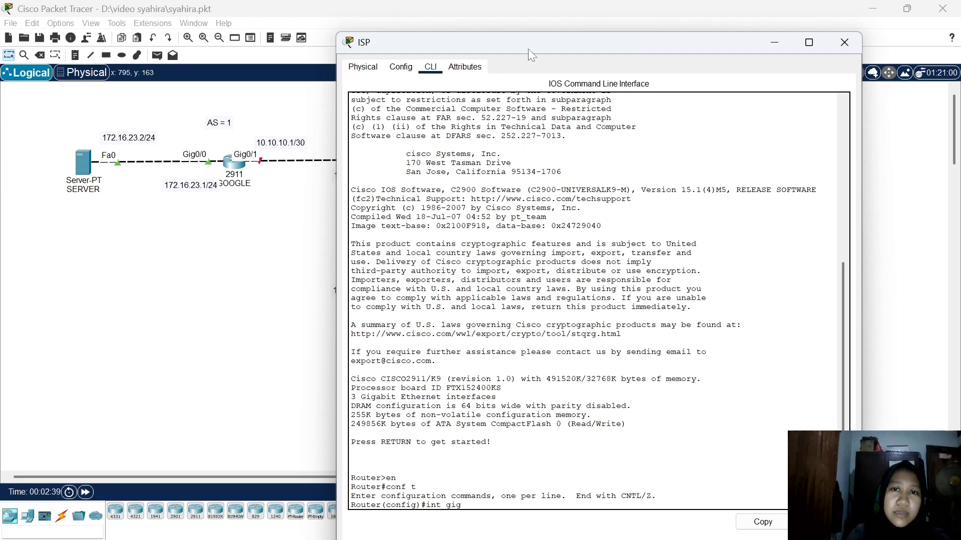
left_click_drag(527, 49, 589, 47)
type("0/0")
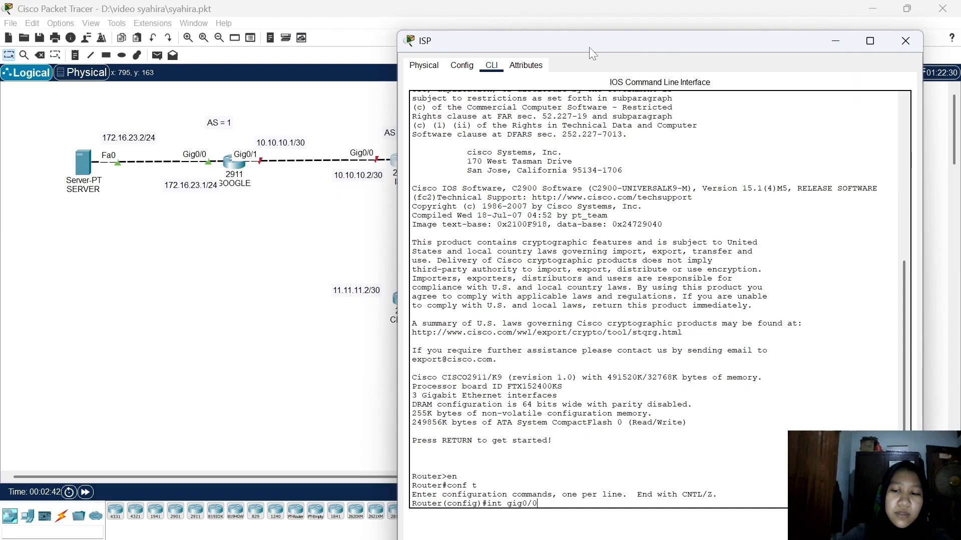
key("Return")
type("ip")
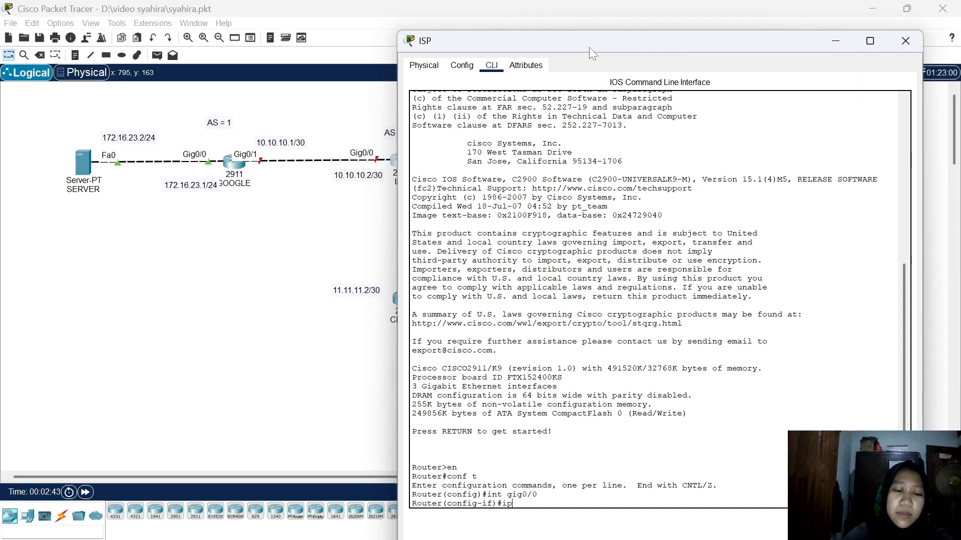
type(" add 10.10")
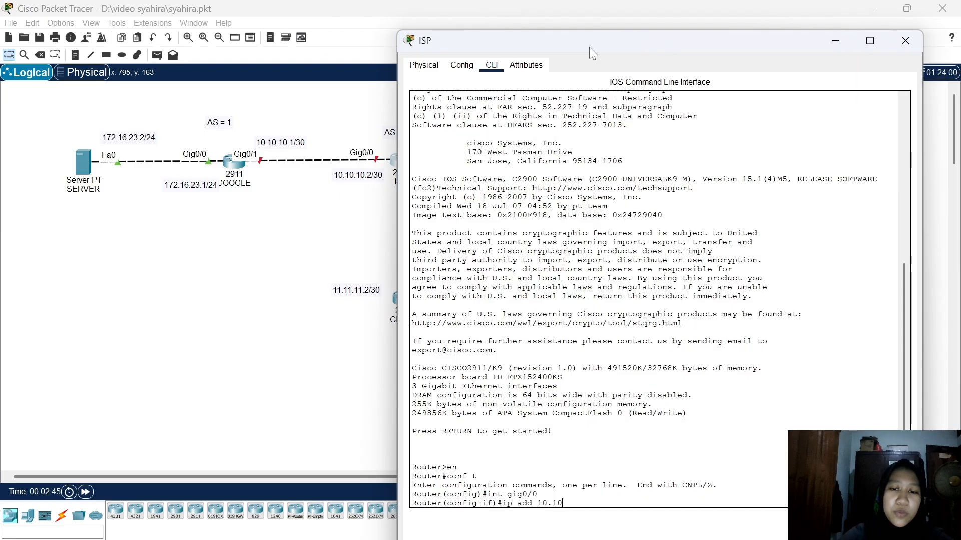
type(".10.2 2555")
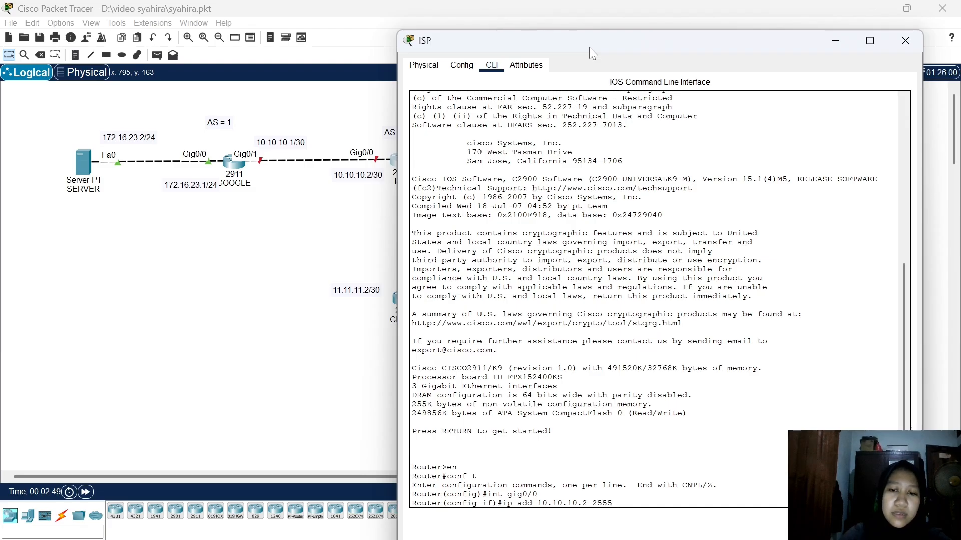
key("BackSpace")
type(".255")
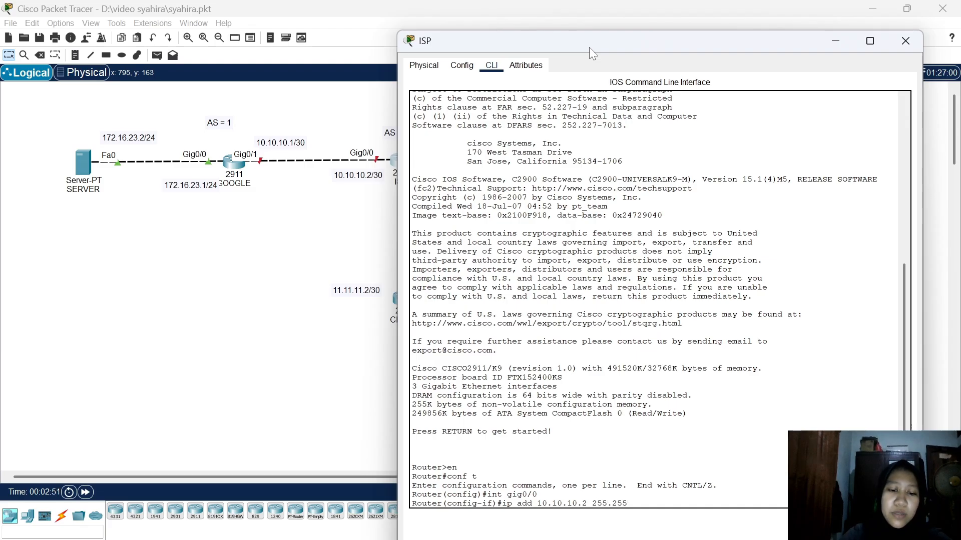
type(".255.25")
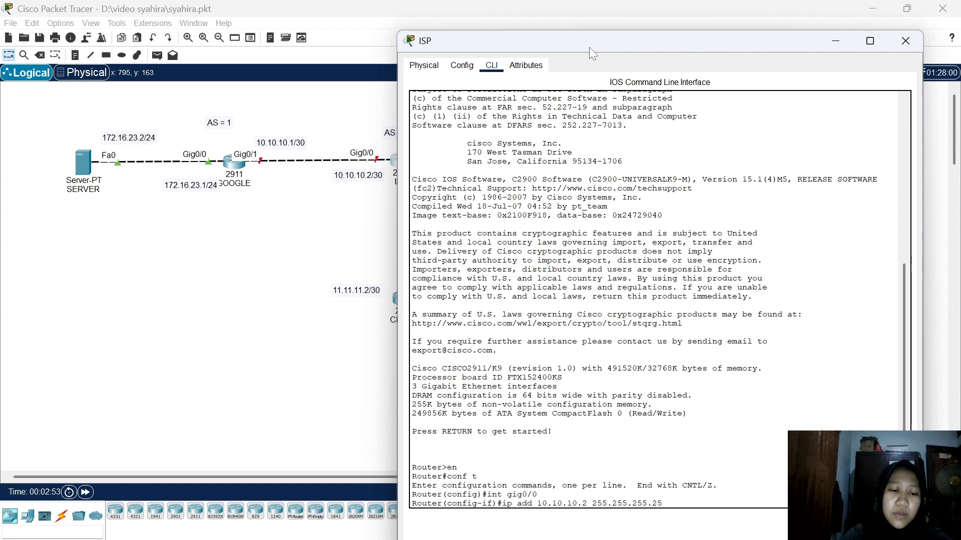
type("2")
key("Return")
Enable the ISP router's gig0/0 interface with no shu
type("no")
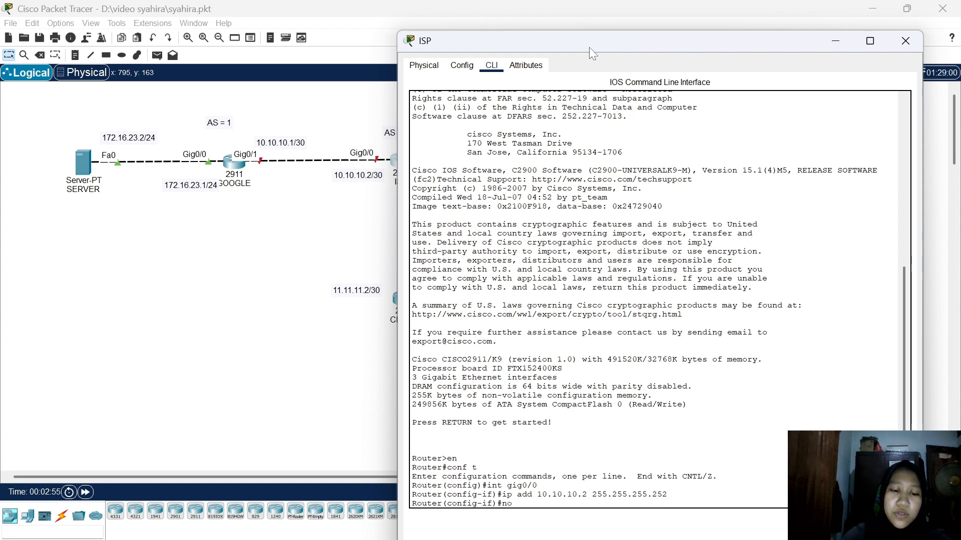
type(" shu")
key("Return")
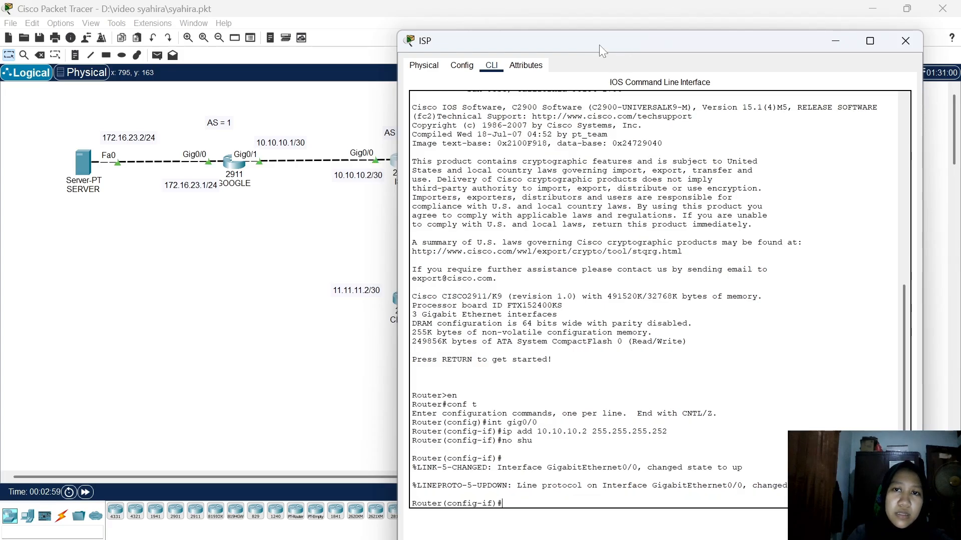
Assign IP address 11.11.11.1 with mask 255.255.255.252 to the ISP router's interface gig0/1 and enable it with no shu
left_click_drag(599, 44, 511, 51)
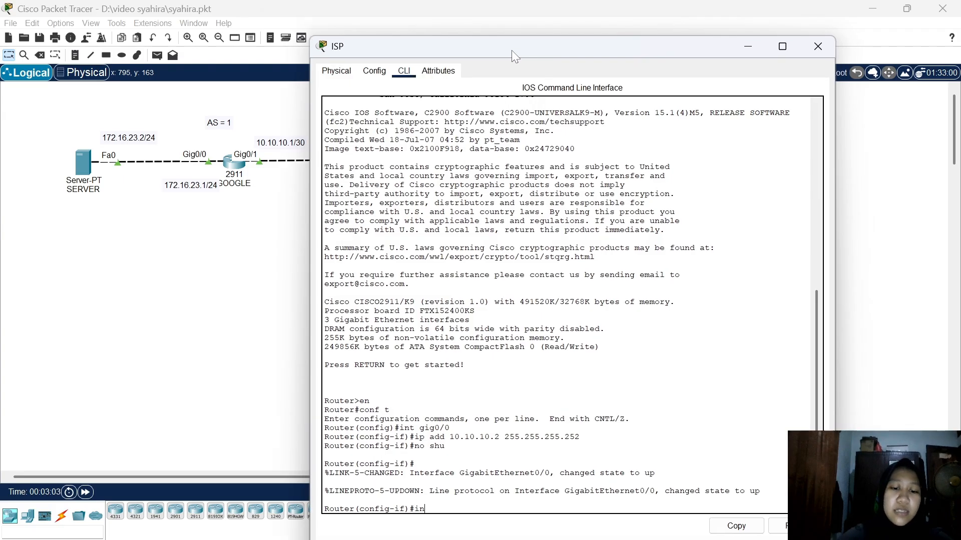
type("int gig0/1")
key("Return")
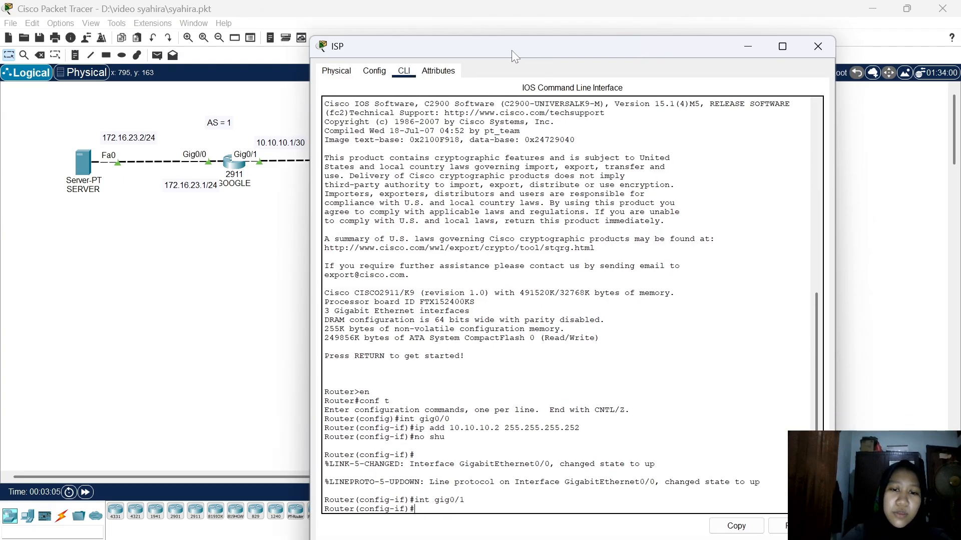
type("ip add")
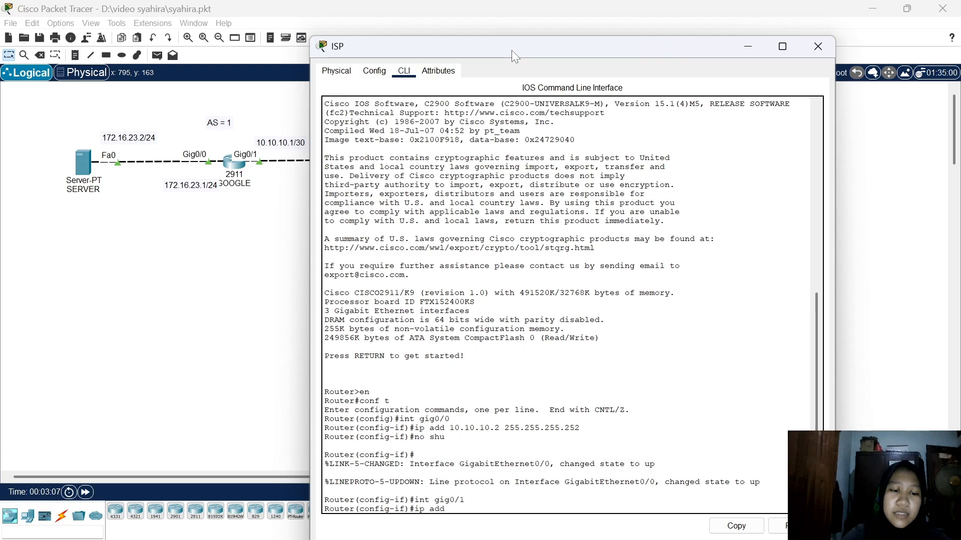
type(" 11.11.11.1")
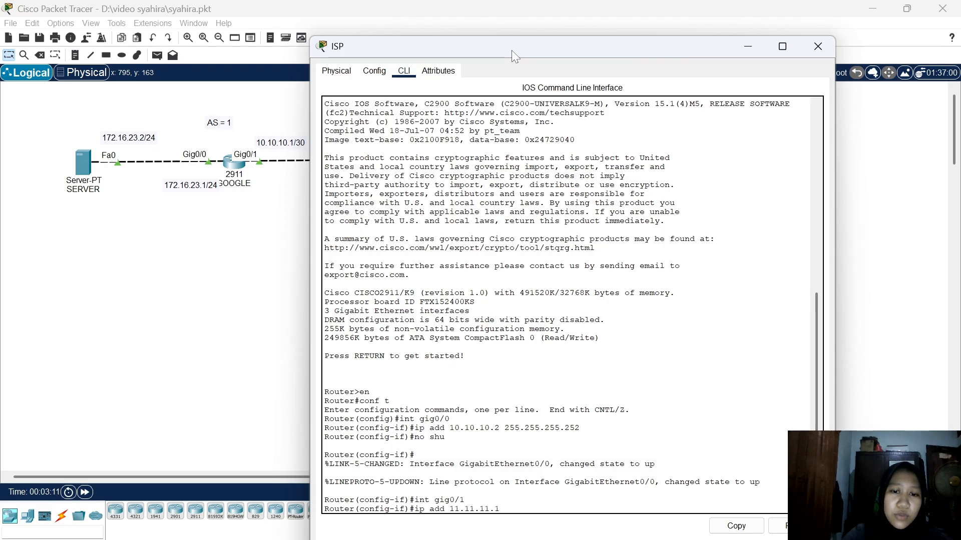
mouse_move(499, 44)
left_mouse_down()
mouse_move(637, 44)
mouse_move(497, 42)
left_mouse_up()
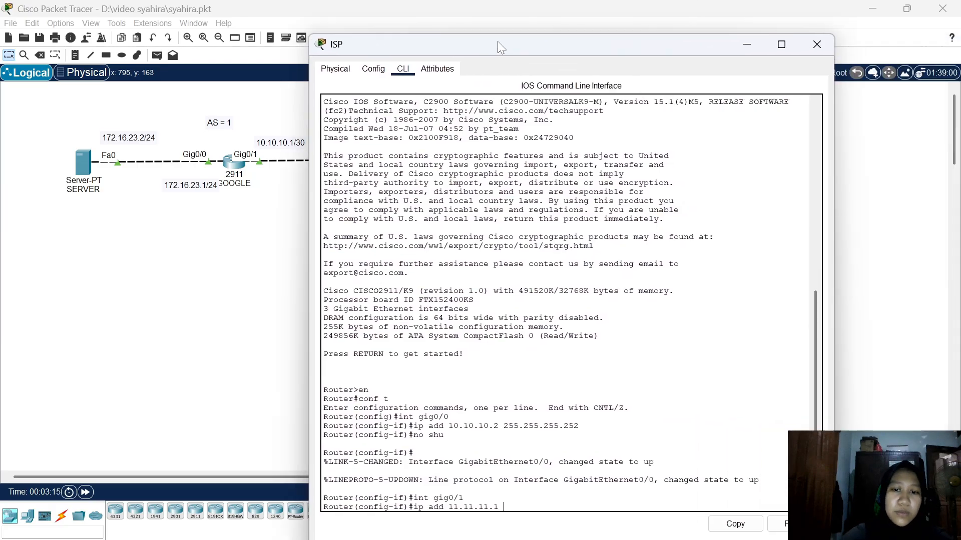
type("255.25")
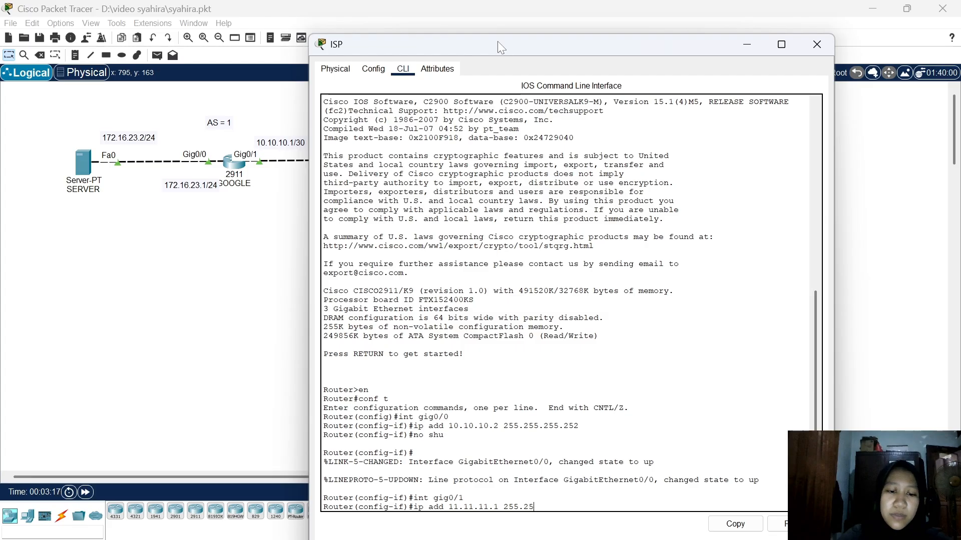
type("5.255.")
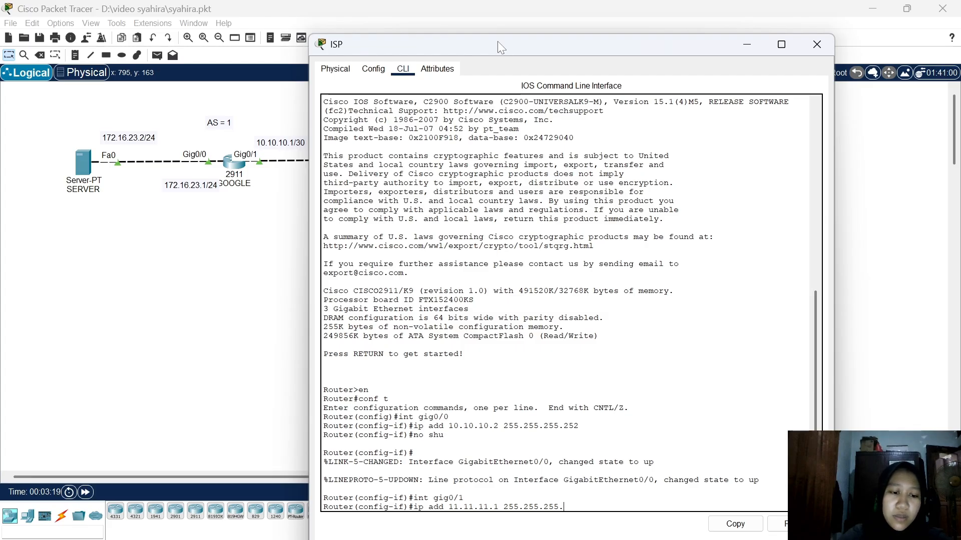
type("252")
key("Return")
type("no shu")
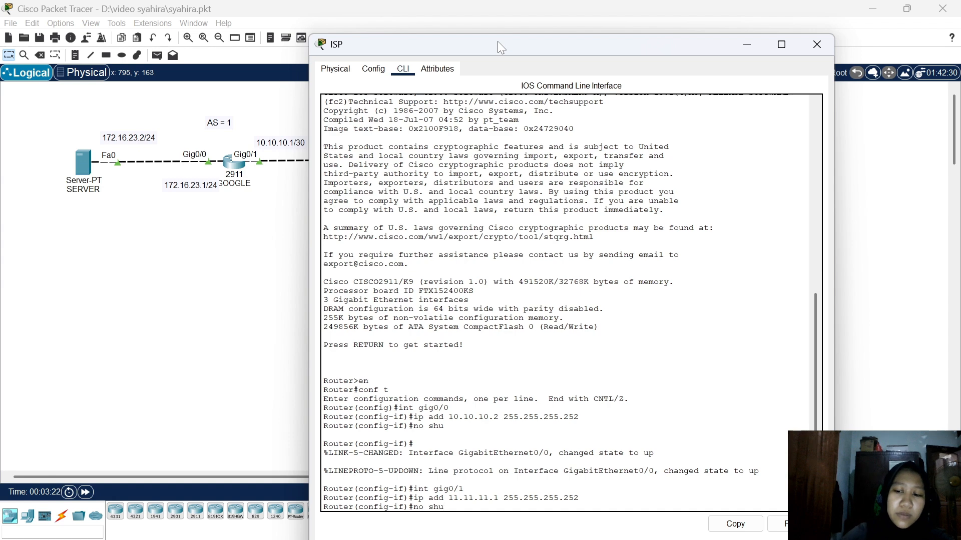
key("Return")
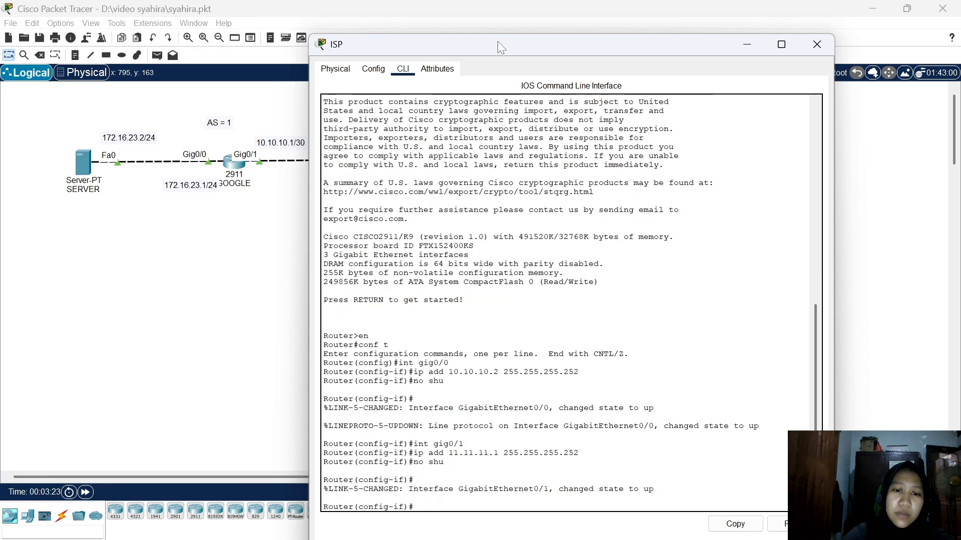
Open the CLIENT router's command line and enter global configuration mode with en and conf t
left_click(250, 271)
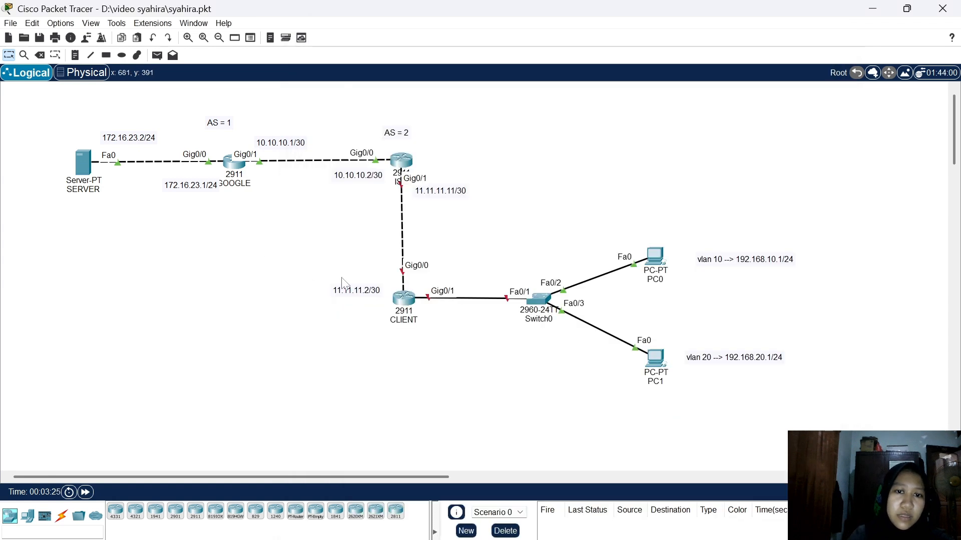
left_click(402, 299)
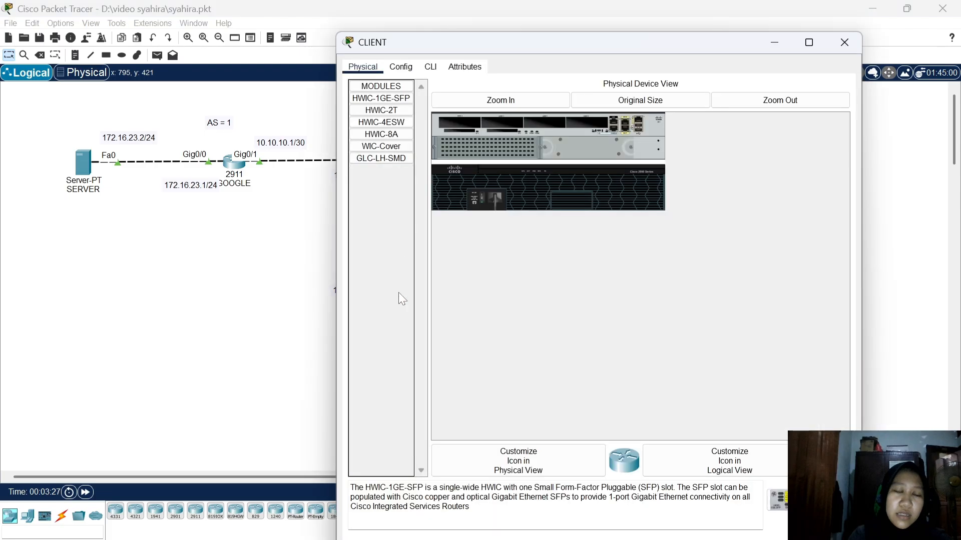
left_click(430, 67)
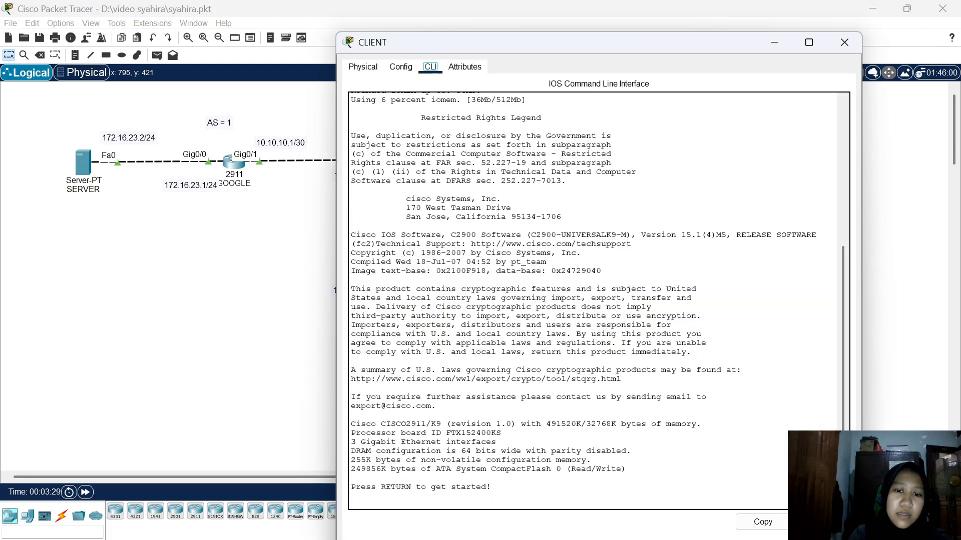
left_click(352, 505)
key("Return")
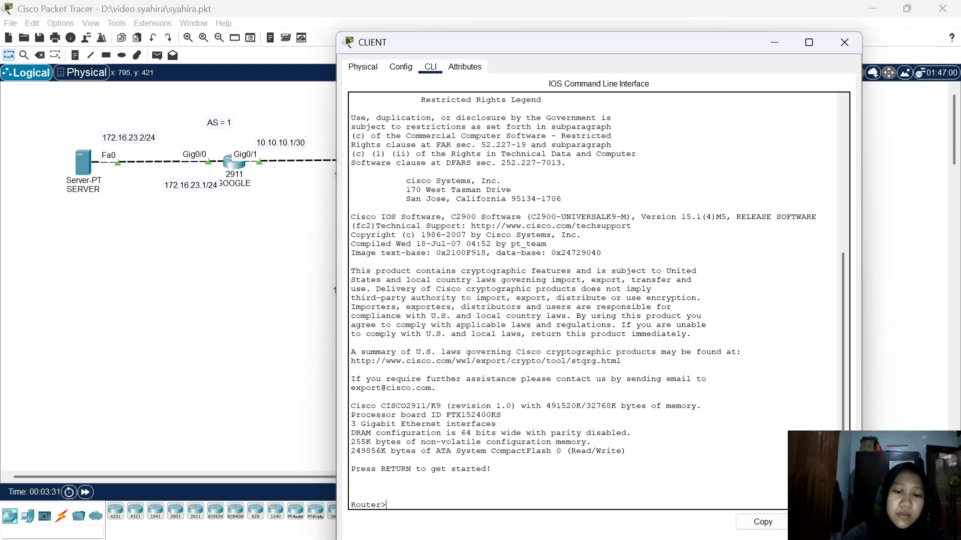
type("en")
key("Return")
type("co")
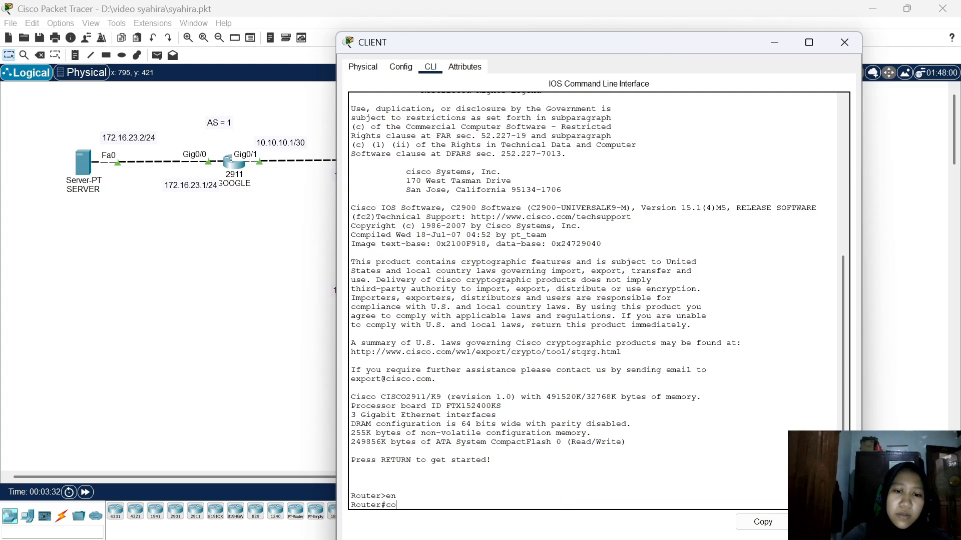
type("nf t")
key("Return")
Assign IP address 11.11.11.2 with mask 255.255.255.252 to the CLIENT router's interface gig0/0
type("i")
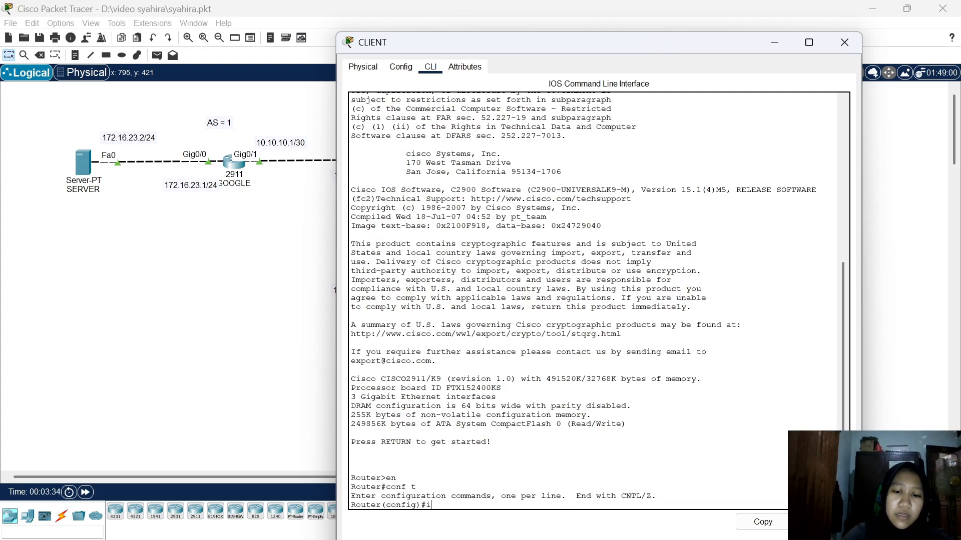
type("nt gig0/0")
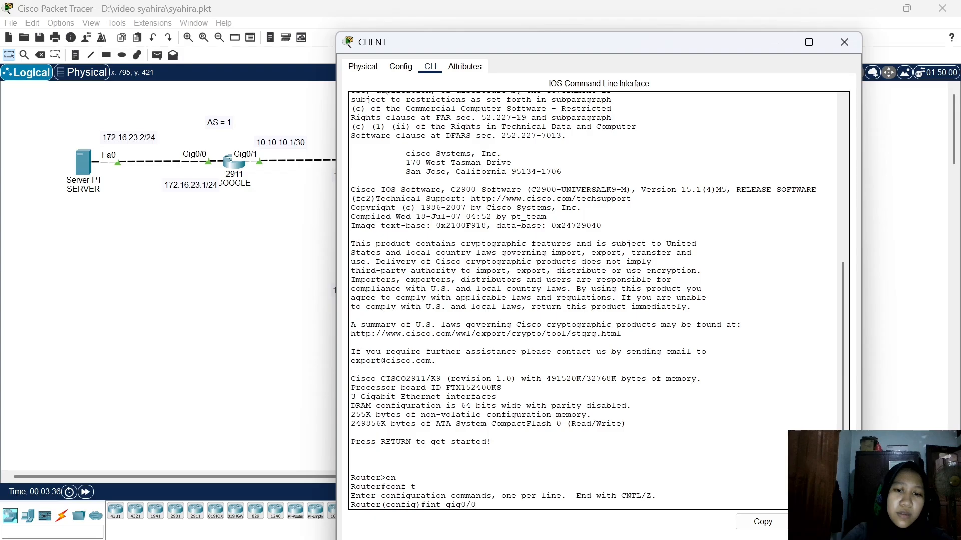
key("Return")
type("ip add")
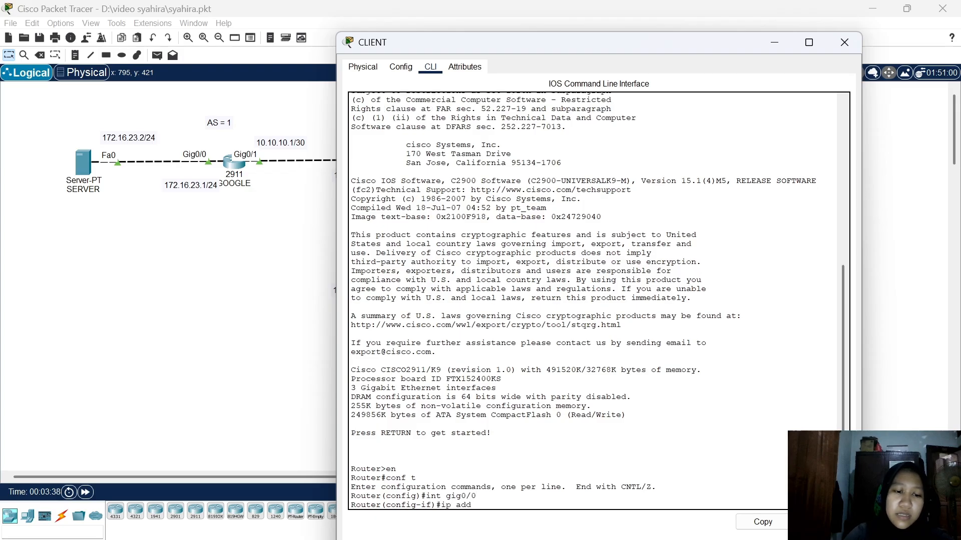
type(" 11.11.11.2 255.1")
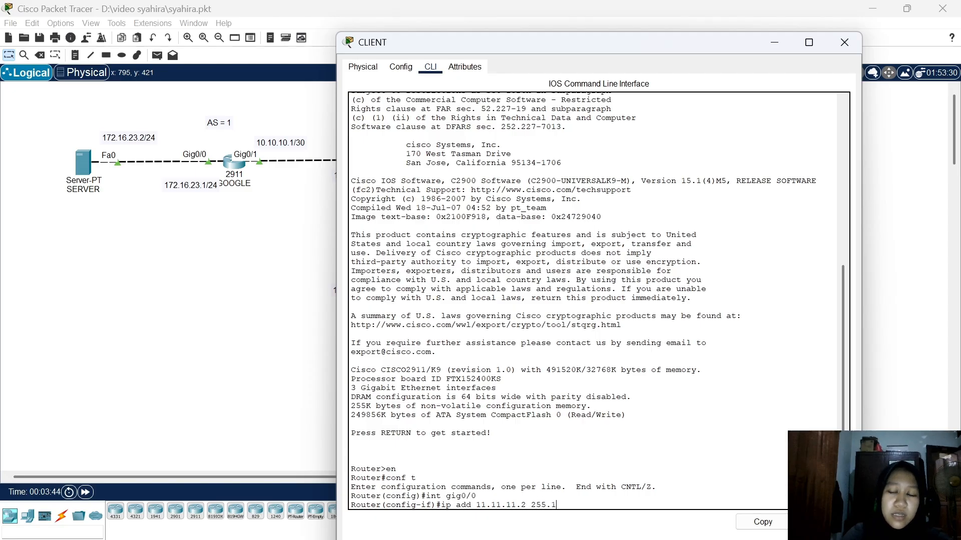
key("BackSpace")
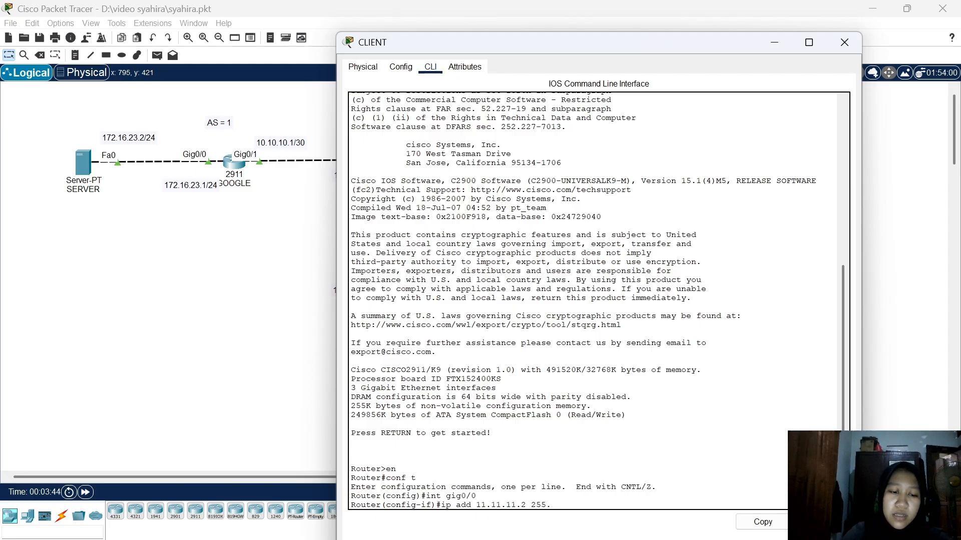
type("255.255.")
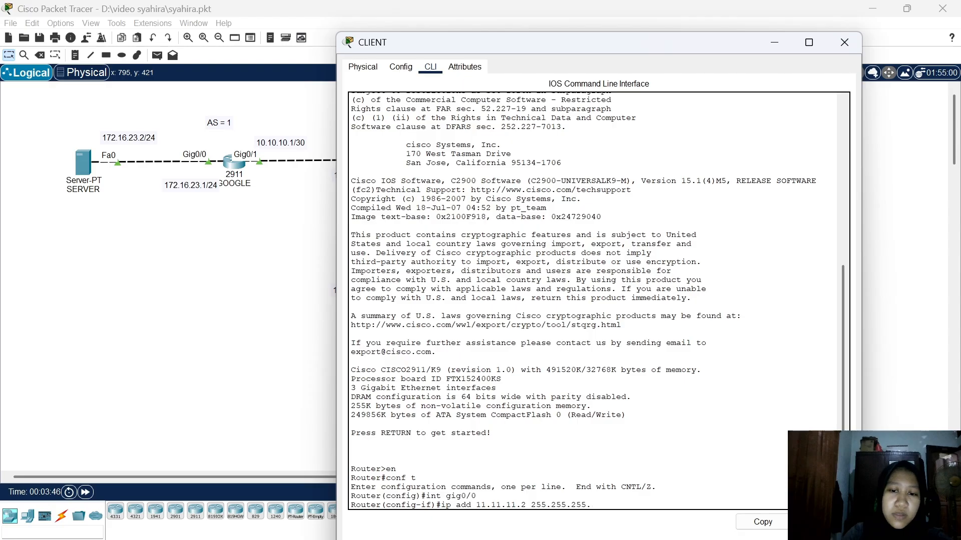
type("252")
key("Return")
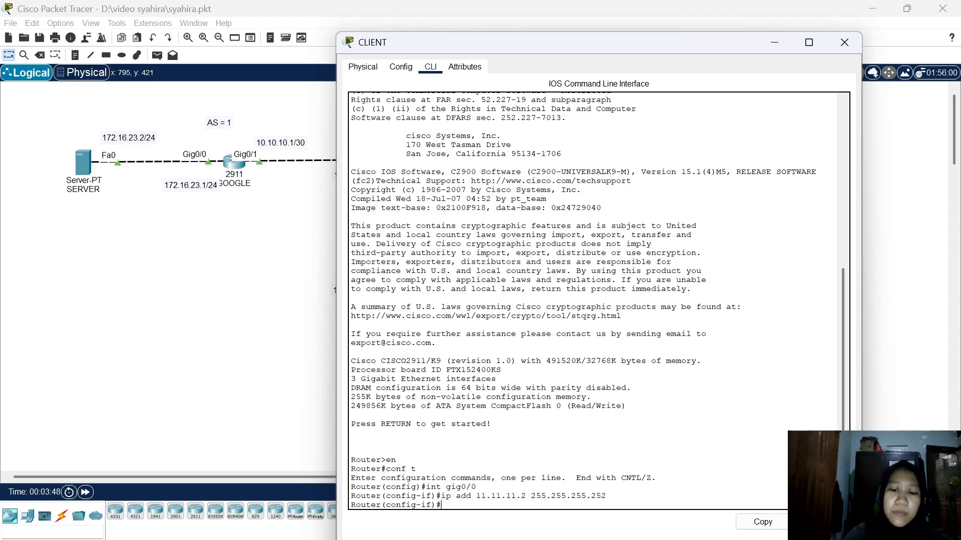
Enable the CLIENT router's gig0/0 interface with no shu and return to the topology
type("no shu")
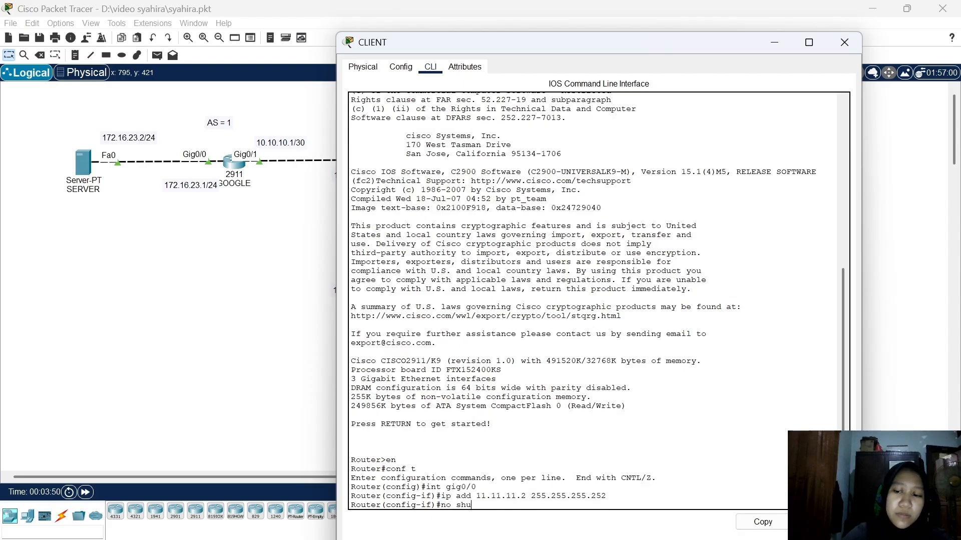
key("Return")
left_click(258, 414)
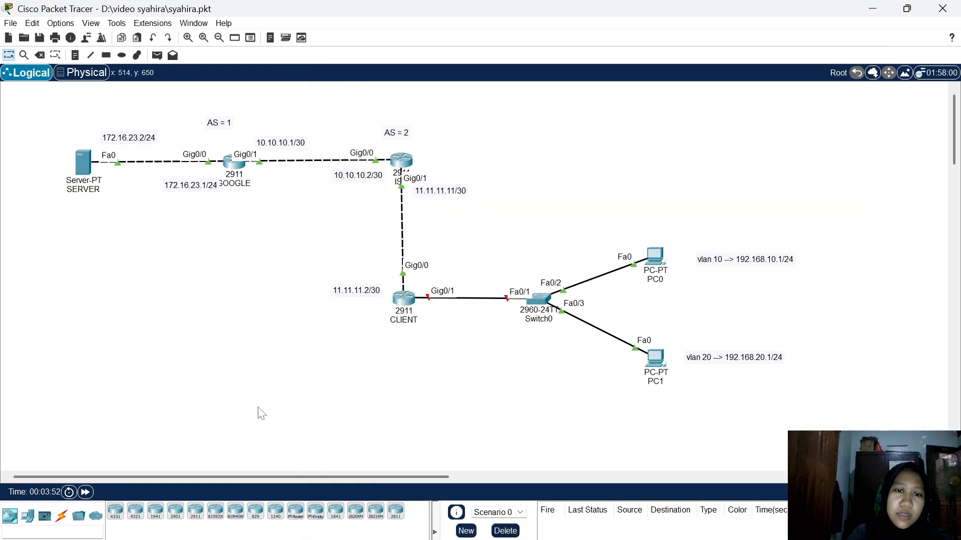
Reopen the CLIENT router's command line and enable interface gig0/1 with no shu
left_click(403, 299)
type("nt")
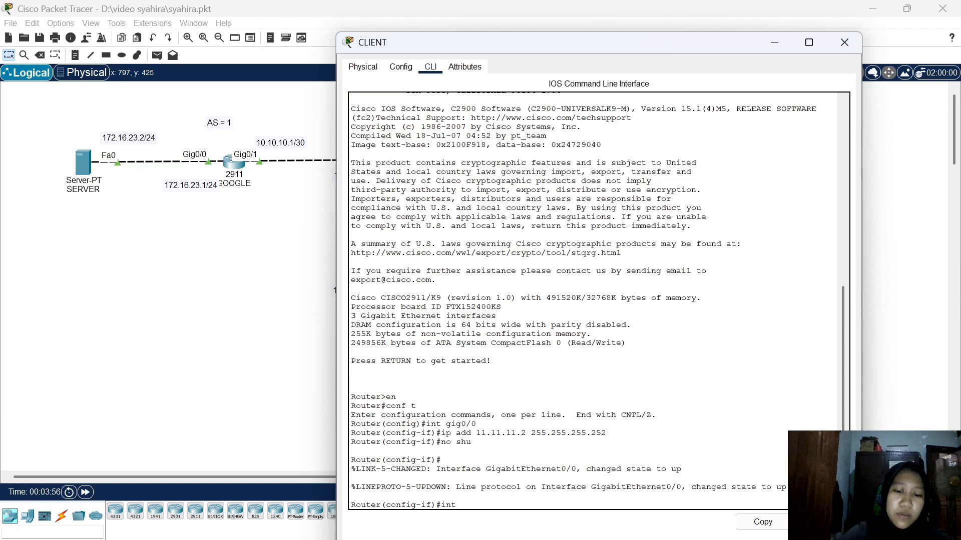
type(" gig0/0")
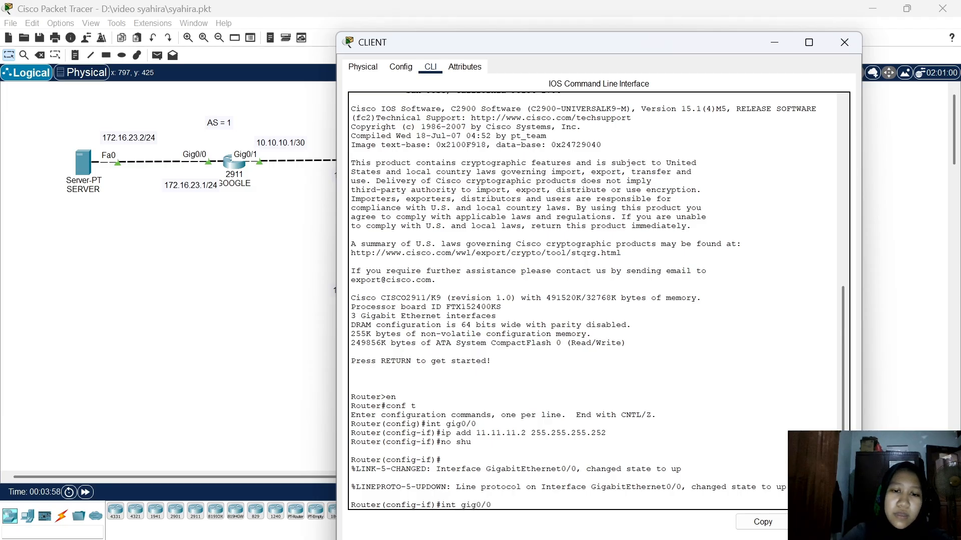
key("Return")
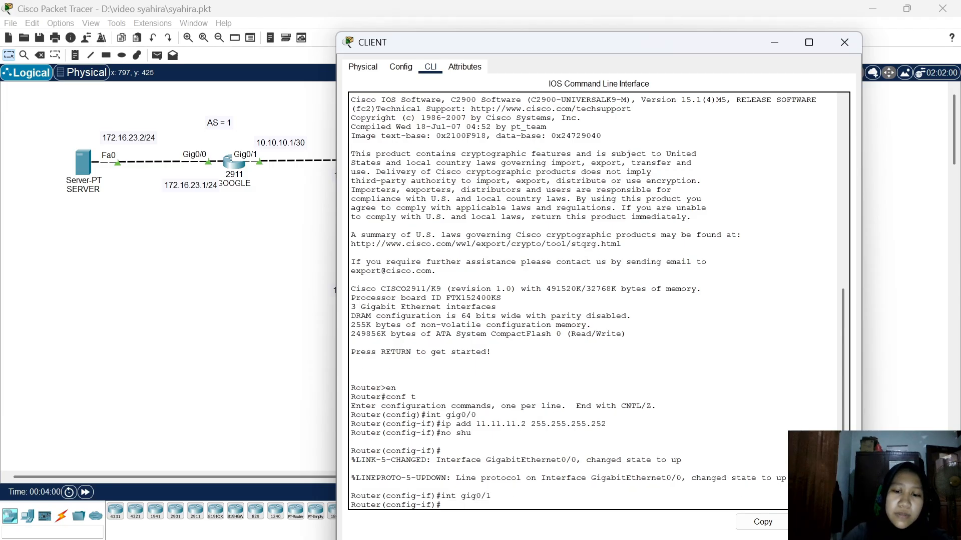
type("no shu")
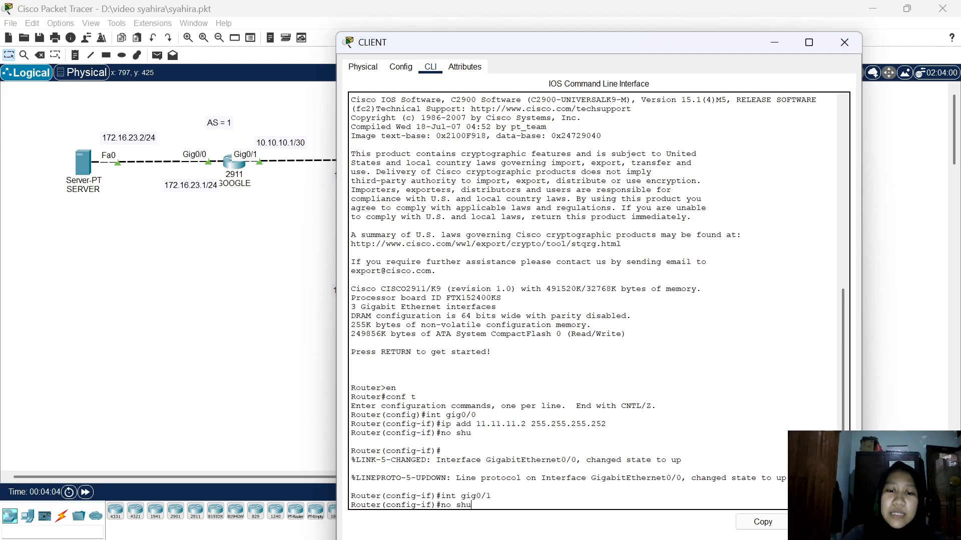
key("Return")
key("Return")
key("Return")
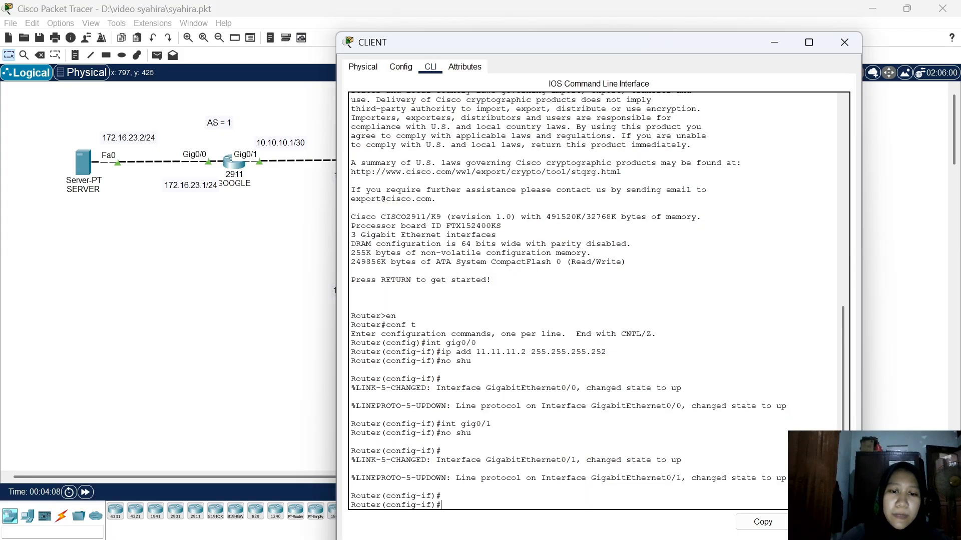
Create subinterface g0/1.10 on the CLIENT router and set its encapsulation to dot1Q 10
type("int")
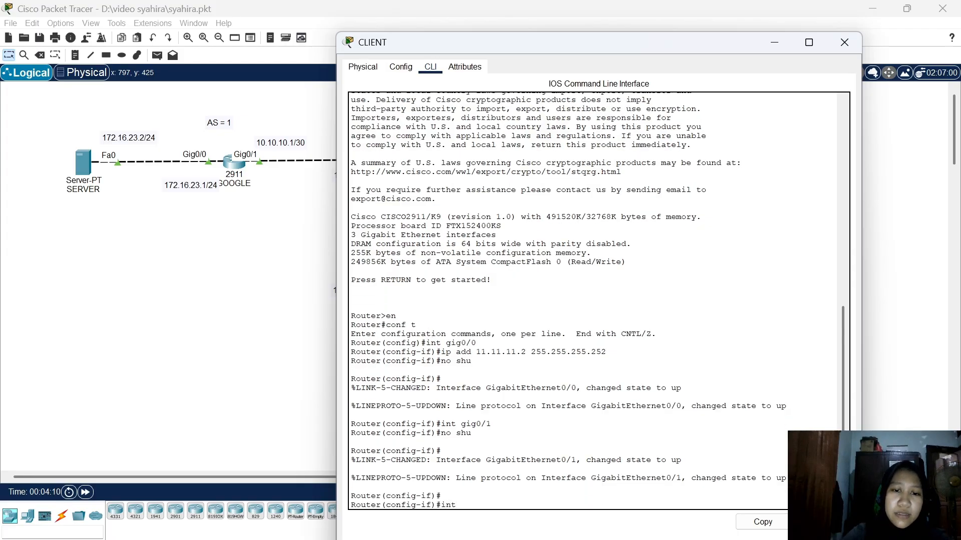
type(" gg")
key("BackSpace")
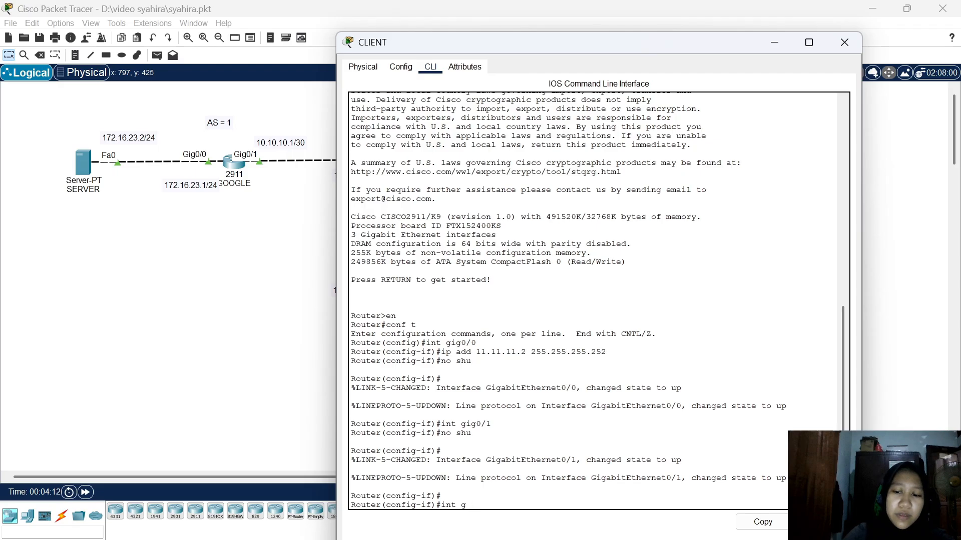
type("0/1.10")
key("Return")
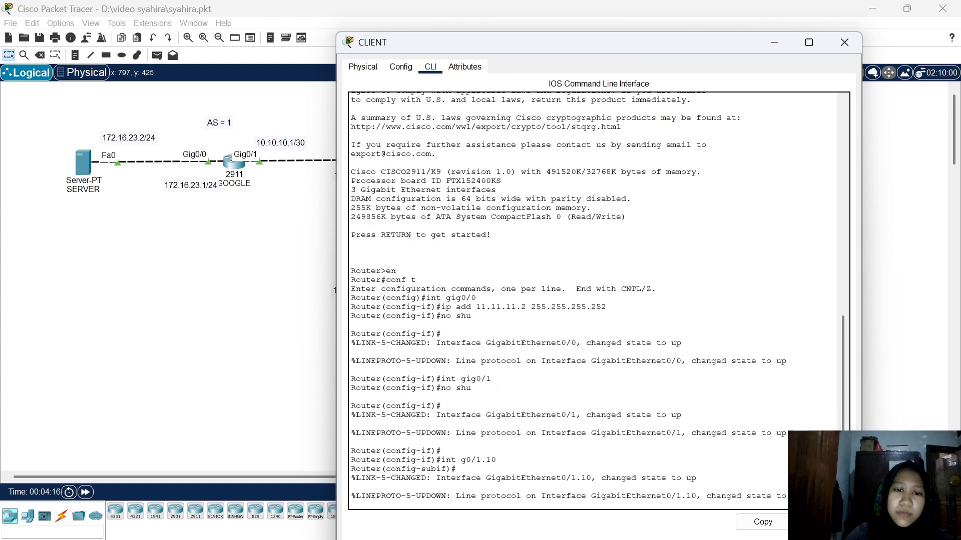
type("en")
key("Tab")
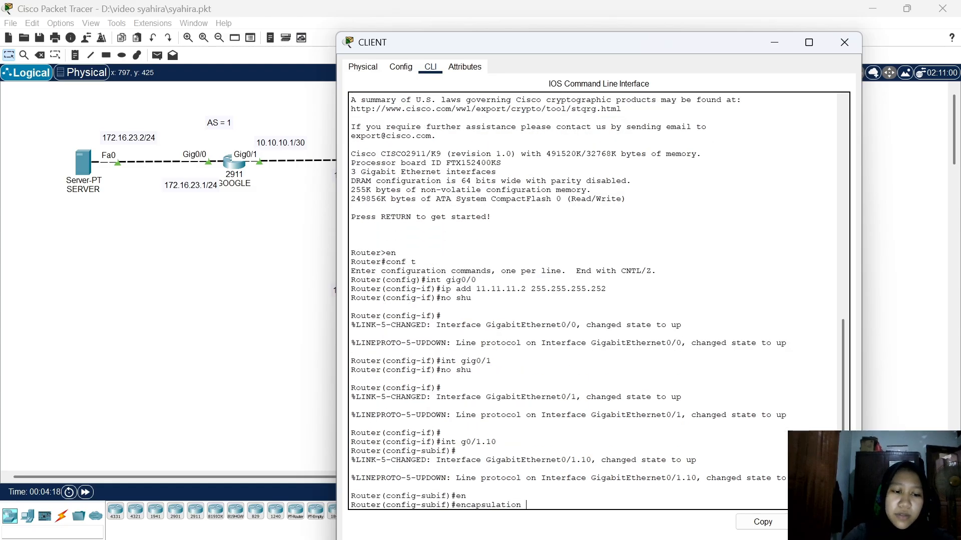
type("d")
key("Tab")
type("1")
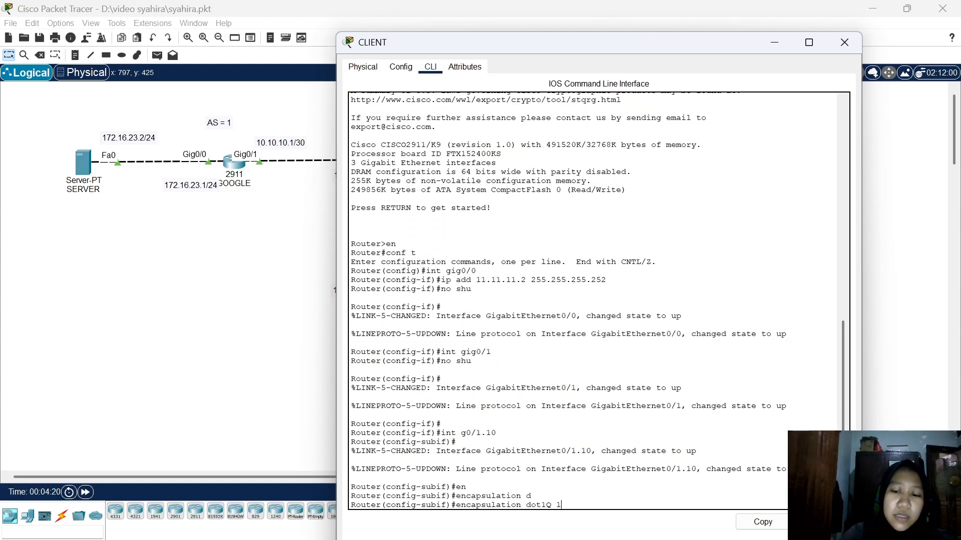
type("0")
key("Return")
Assign IP address 192.168.10.1 with mask 255.255.255.0 to the CLIENT router's subinterface g0/1.10
type("ip ")
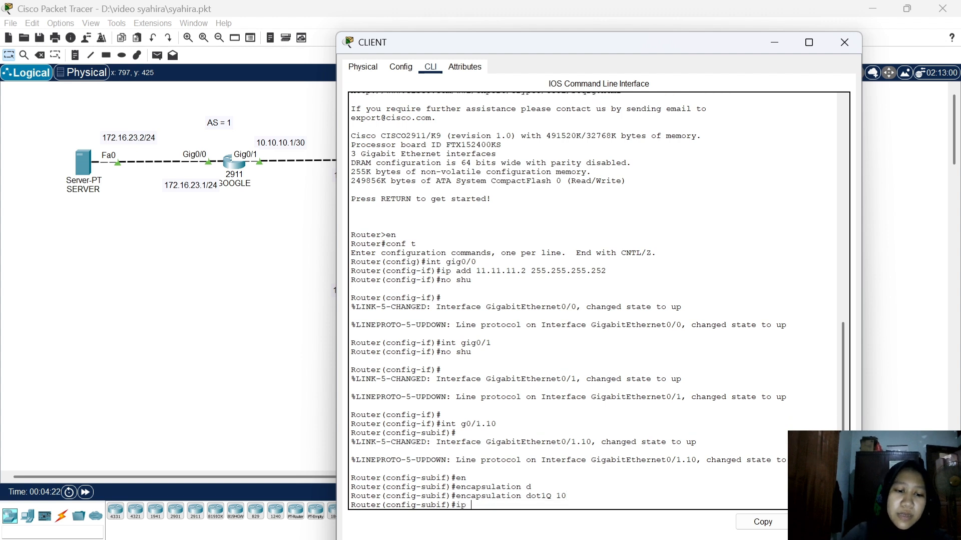
type("add 192.168.")
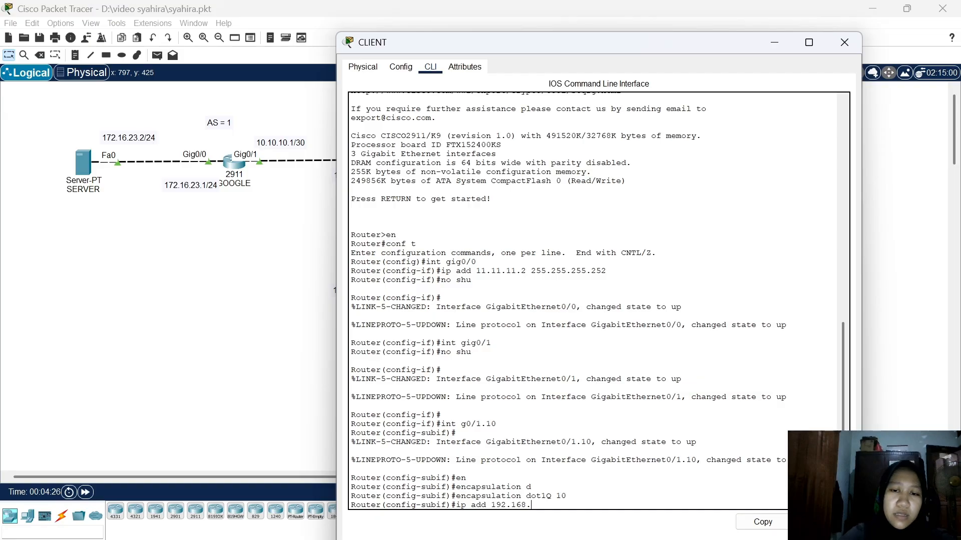
type("1")
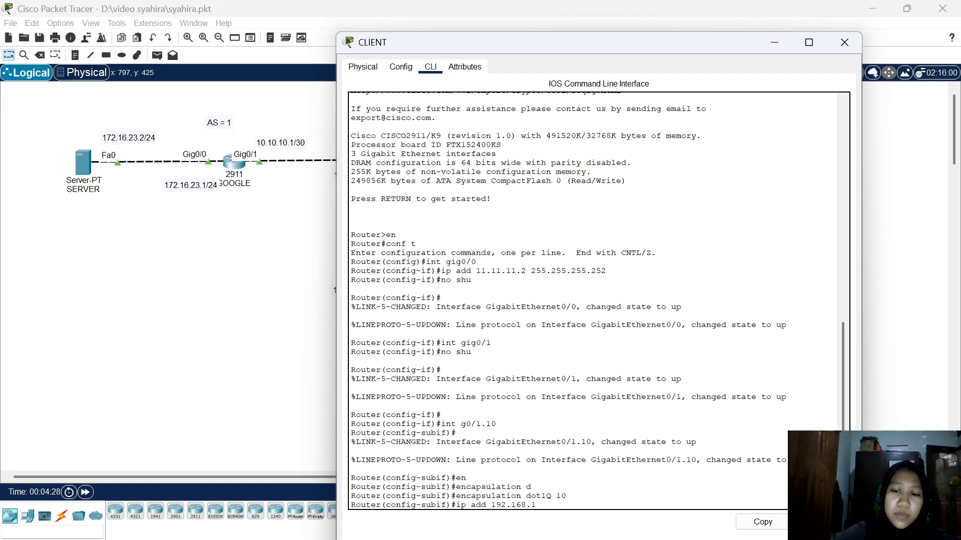
type("0.1 255")
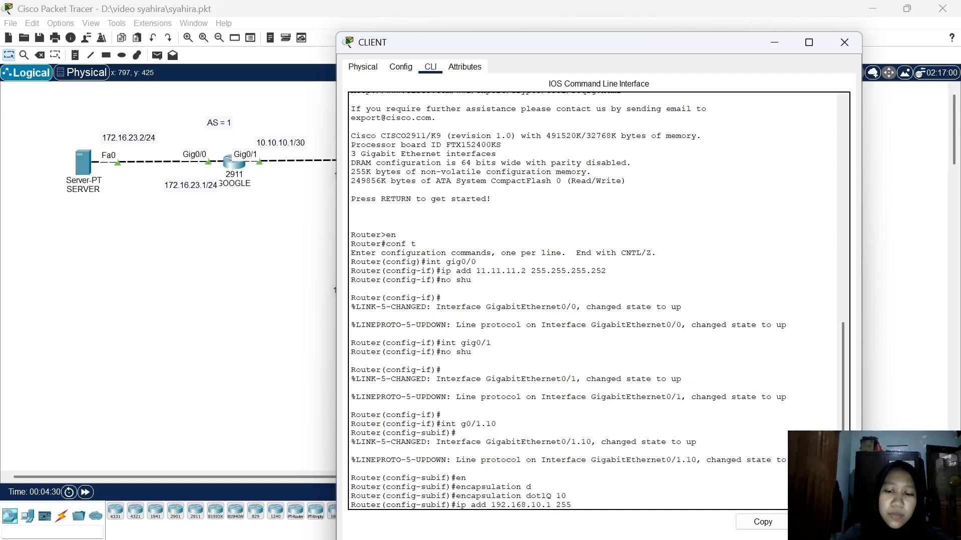
type(".255.255.")
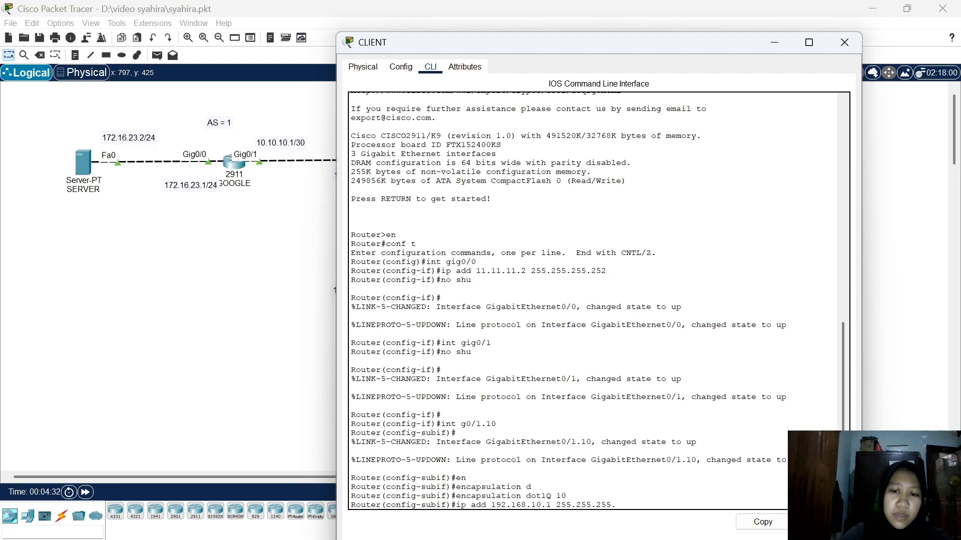
type("0")
key("Return")
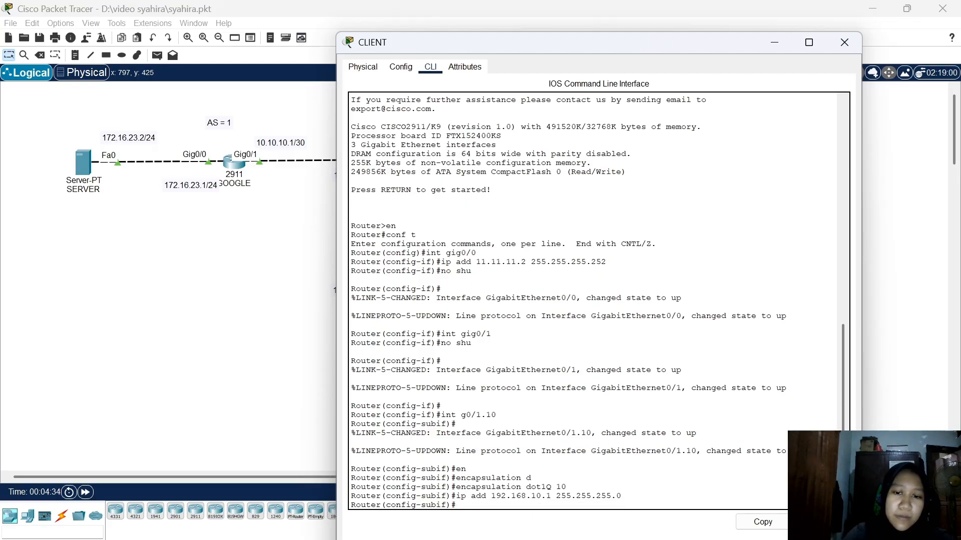
Create subinterface gig0/1.20 on the CLIENT router and set its encapsulation to dot1Q 20
type("int")
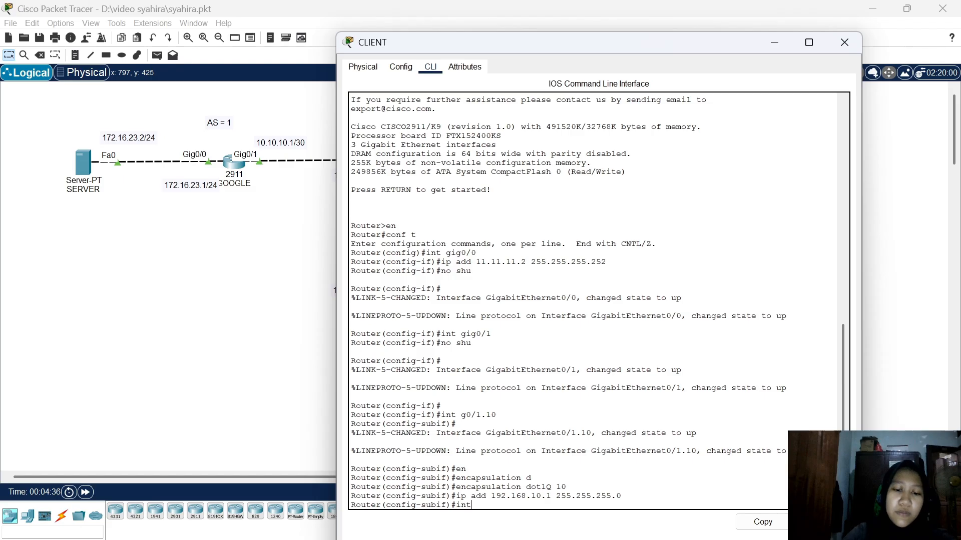
type(" gig0/")
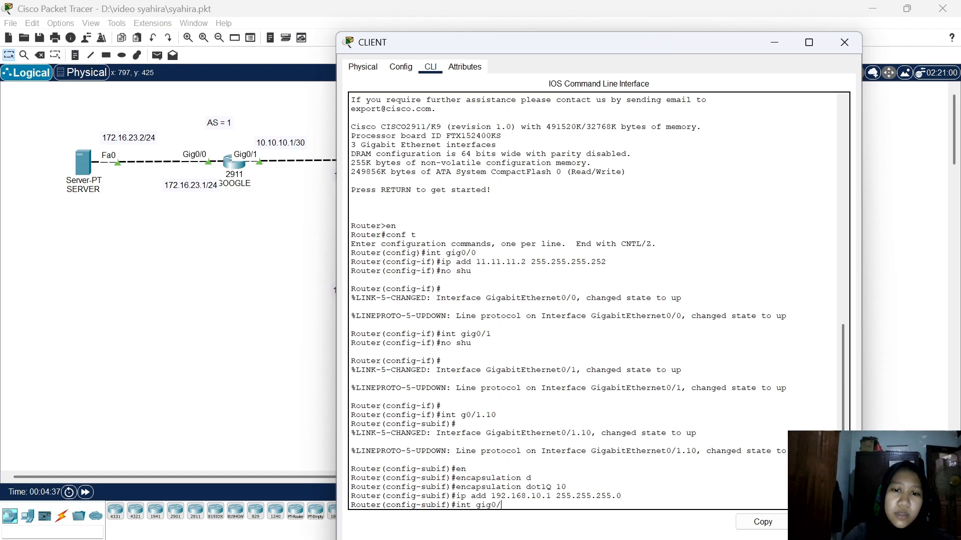
type("1.20")
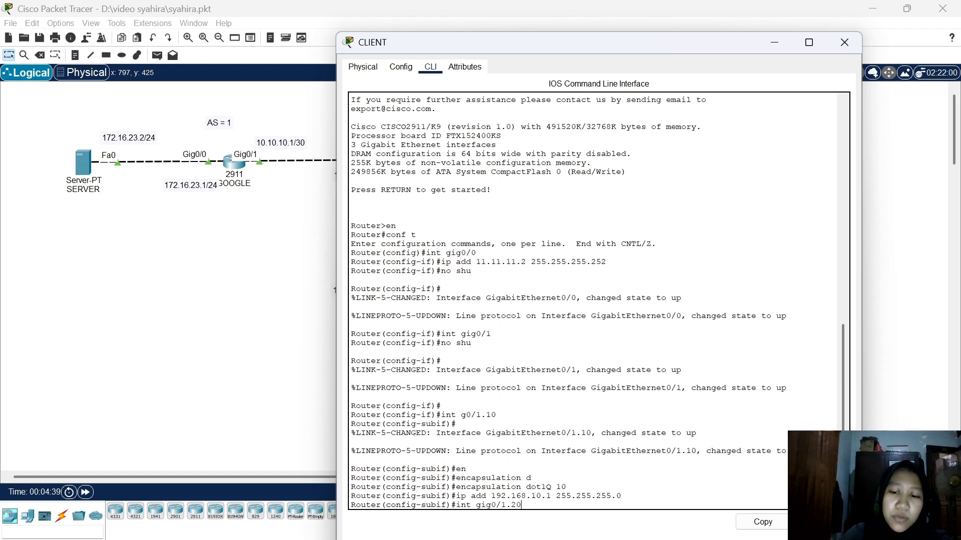
key("Return")
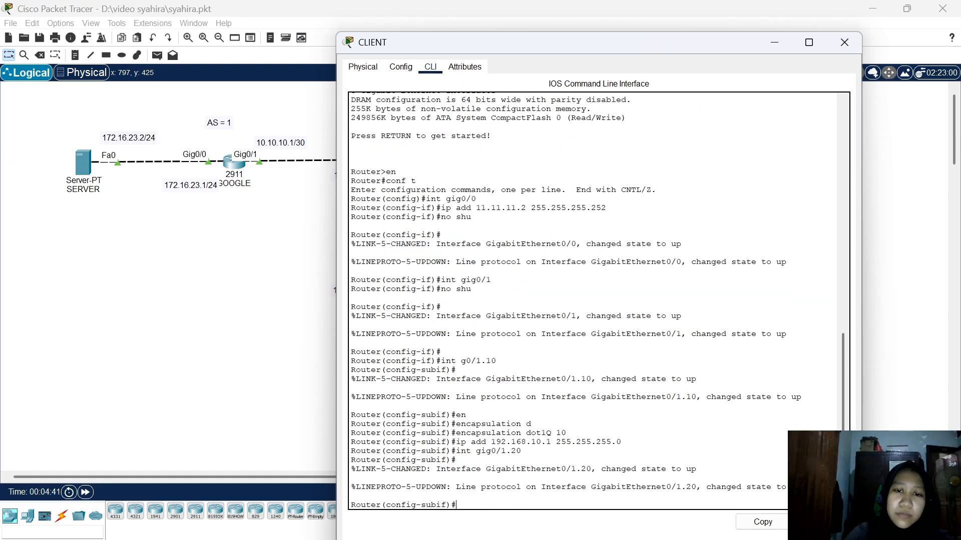
type("en")
key("Tab")
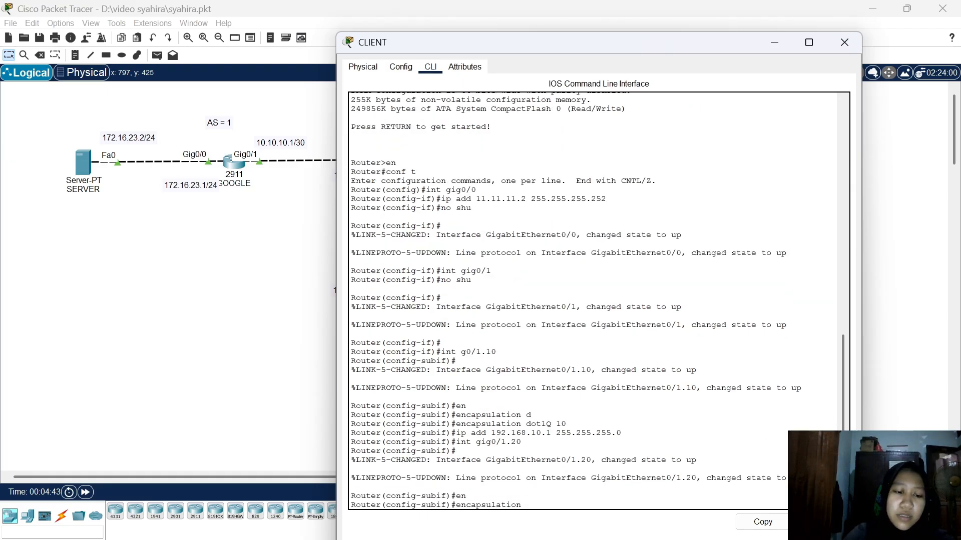
type("d")
key("Tab")
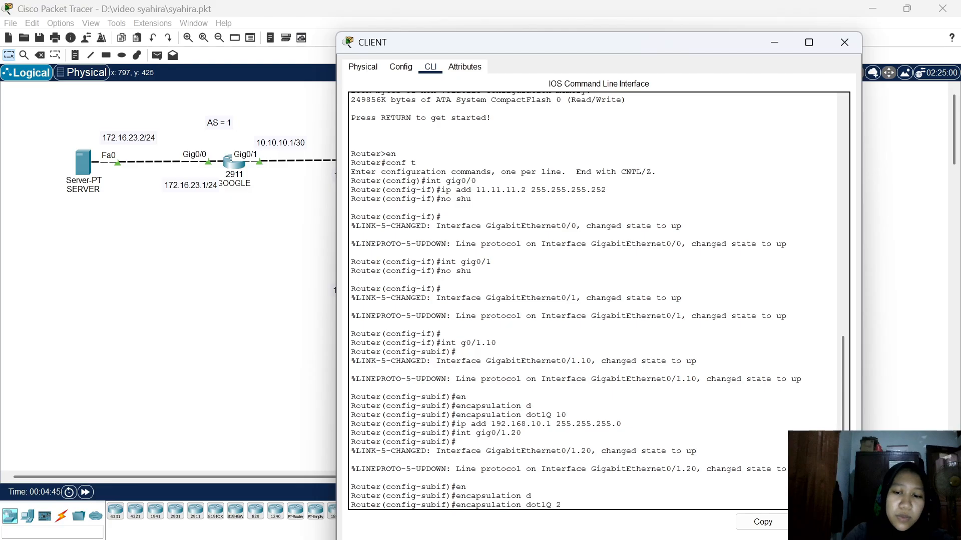
type("20")
key("Return")
Assign IP address 192.168.20.1 with mask 255.255.255.0 to the CLIENT router's subinterface gig0/1.20 and return to the topology
type("ip")
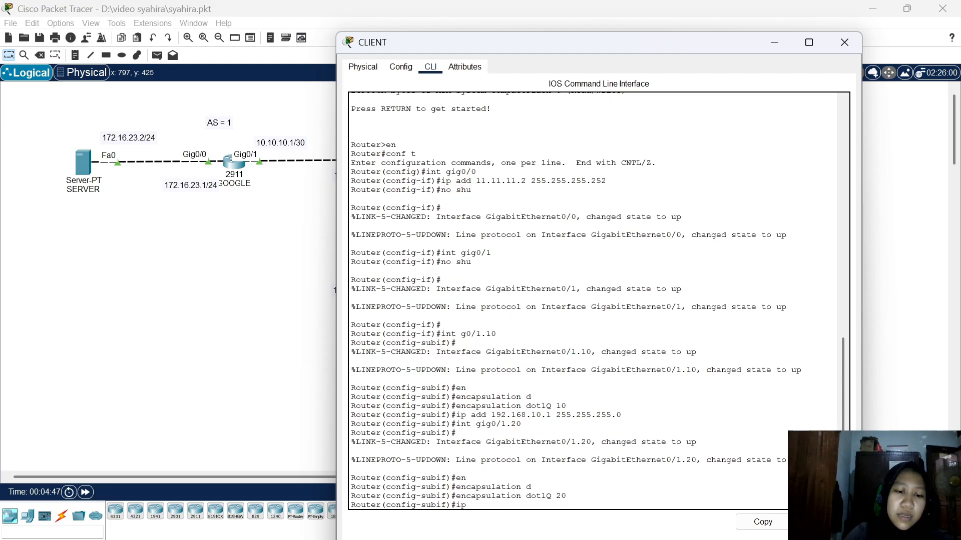
type(" add")
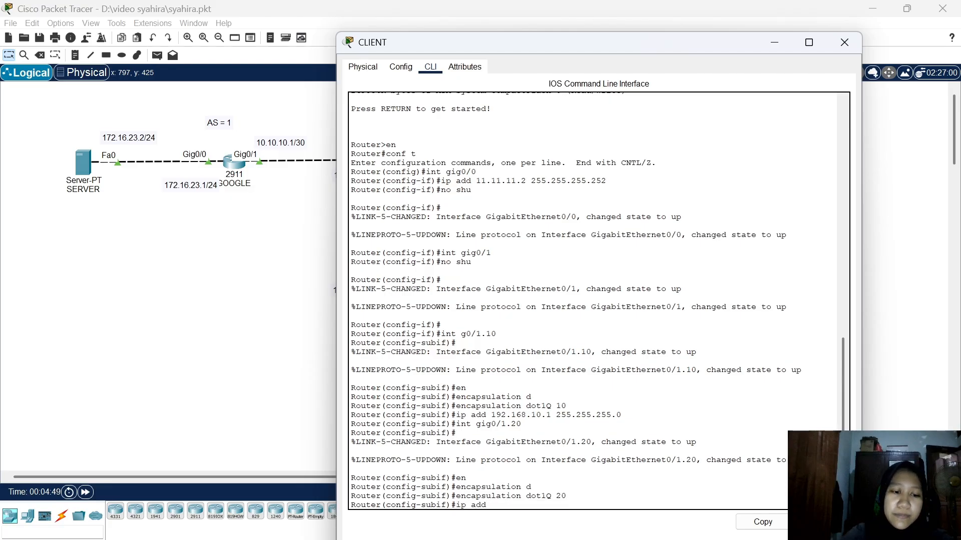
type(" 192.")
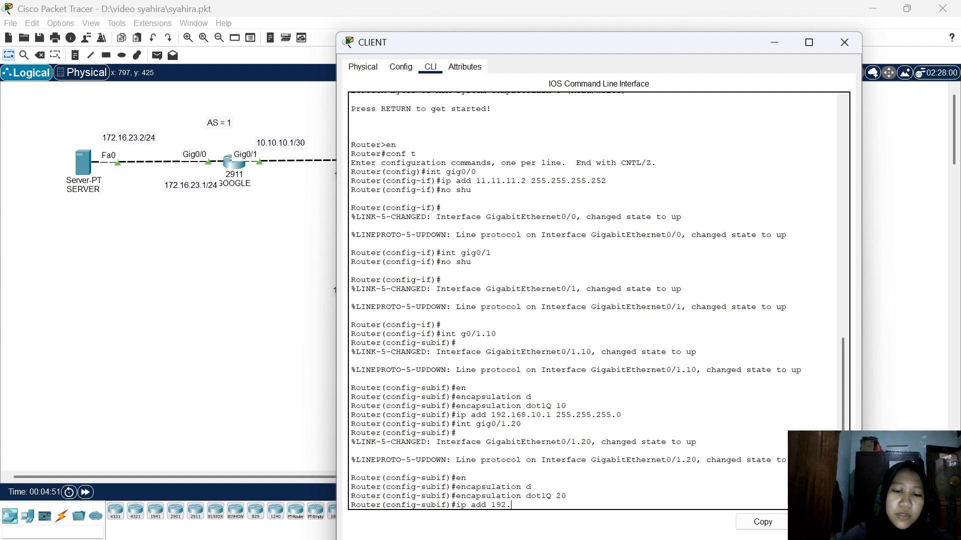
type("168.20.")
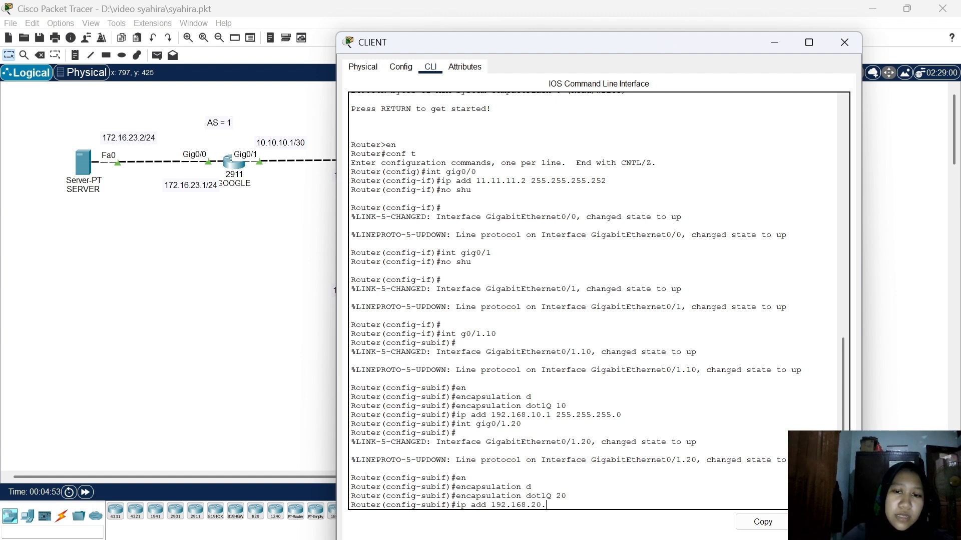
type("1")
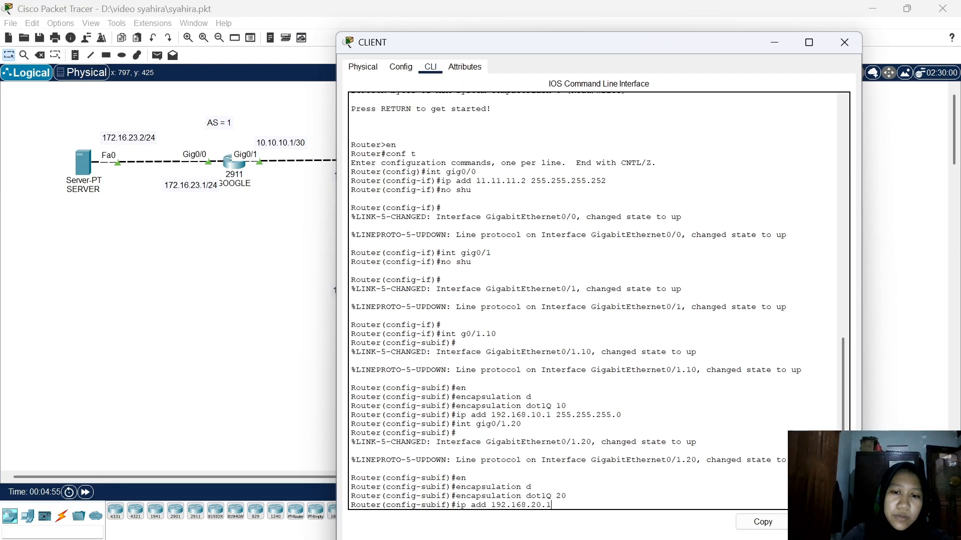
type(" 255.25")
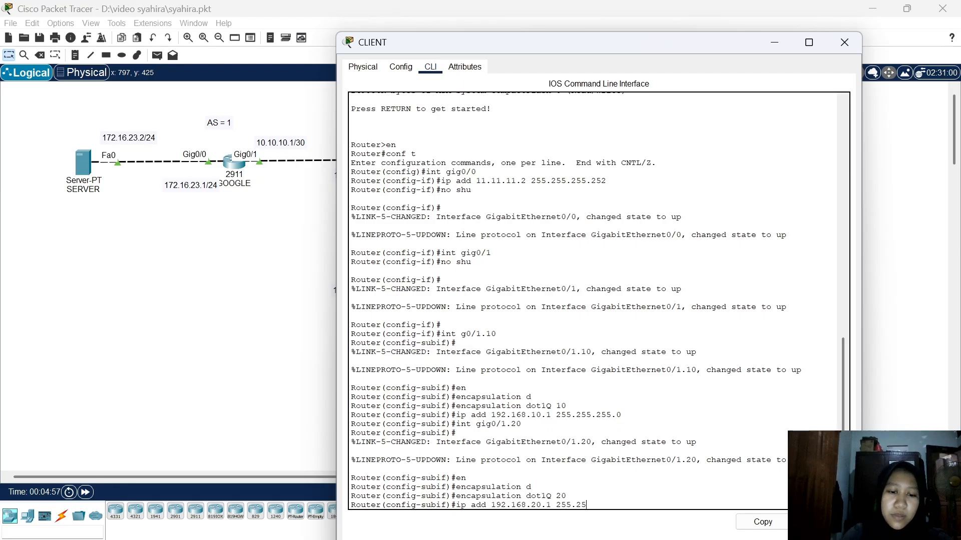
type("5.255.")
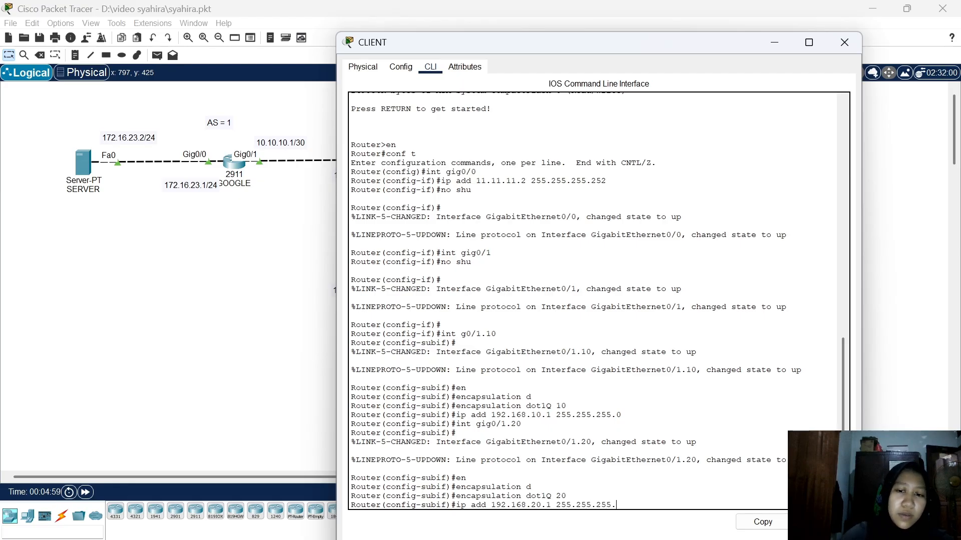
type("0")
key("Return")
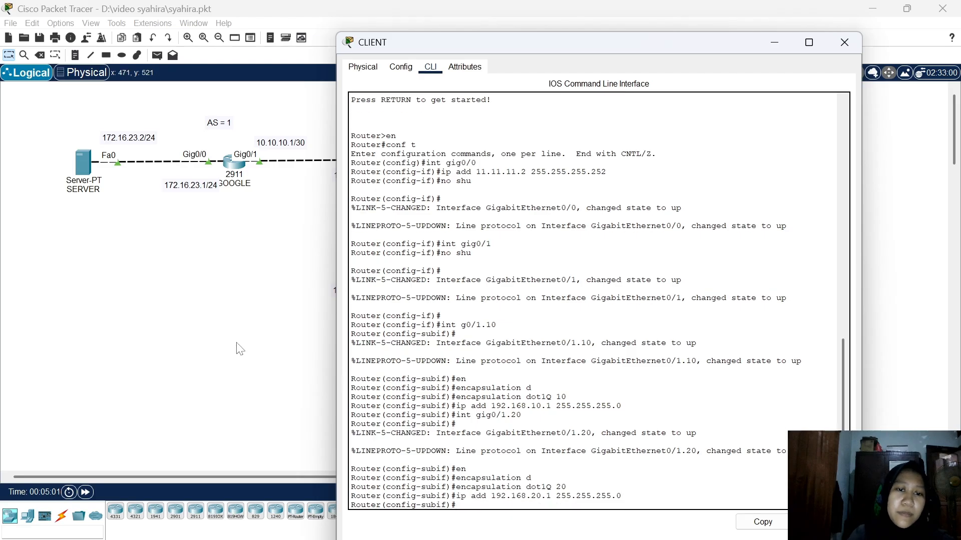
left_click(238, 344)
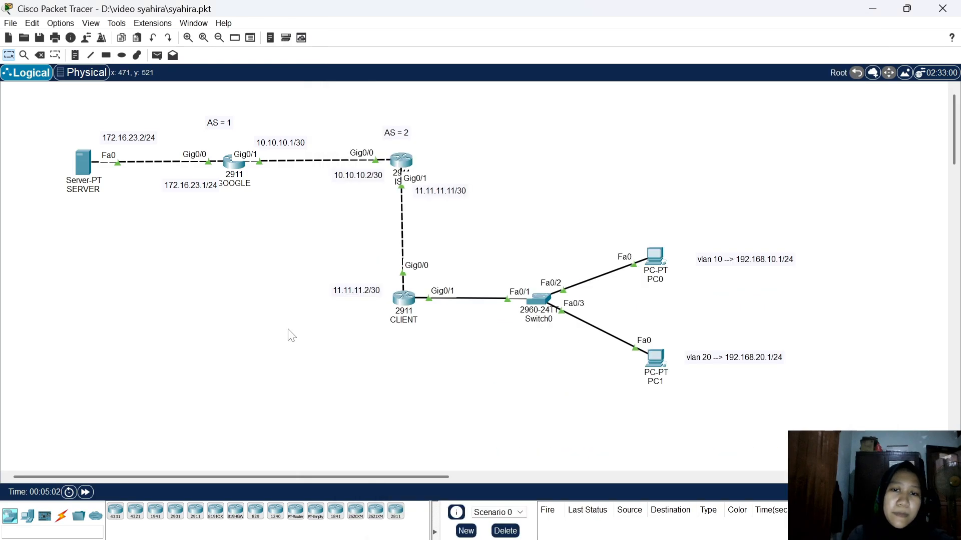
Give PC0 the static IPv4 address 192.168.10.2 with subnet mask 255.255.255.0
left_click(652, 255)
left_click(447, 70)
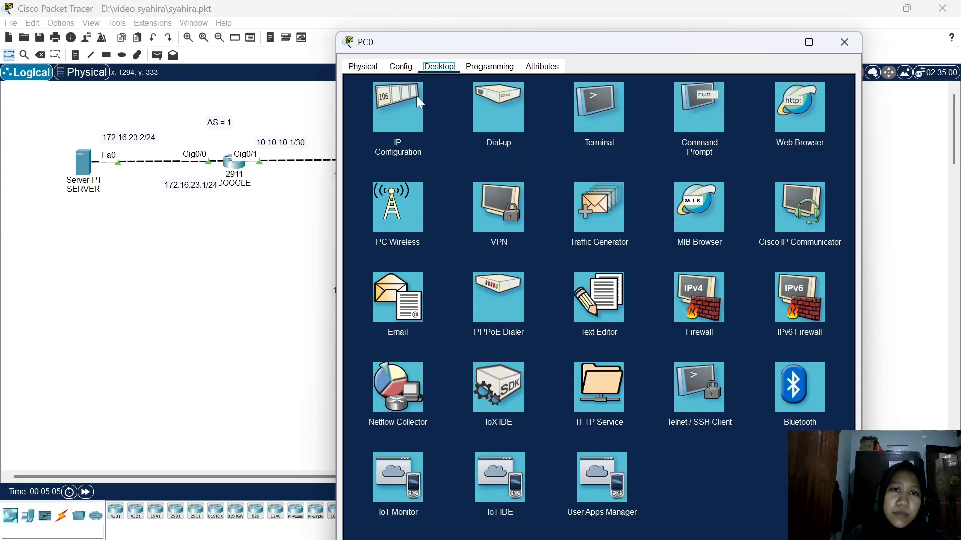
left_click(417, 96)
left_click(551, 147)
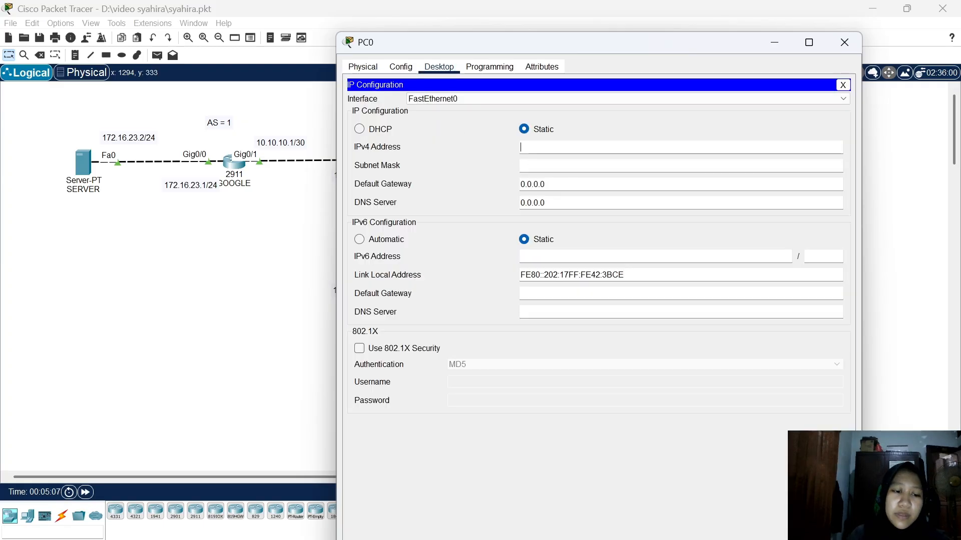
type("192.168.10.2")
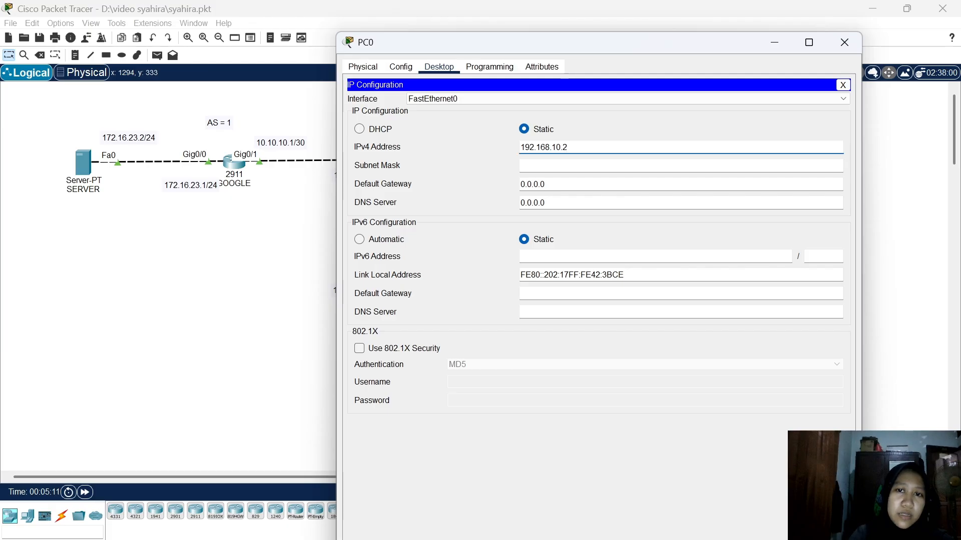
left_click(550, 165)
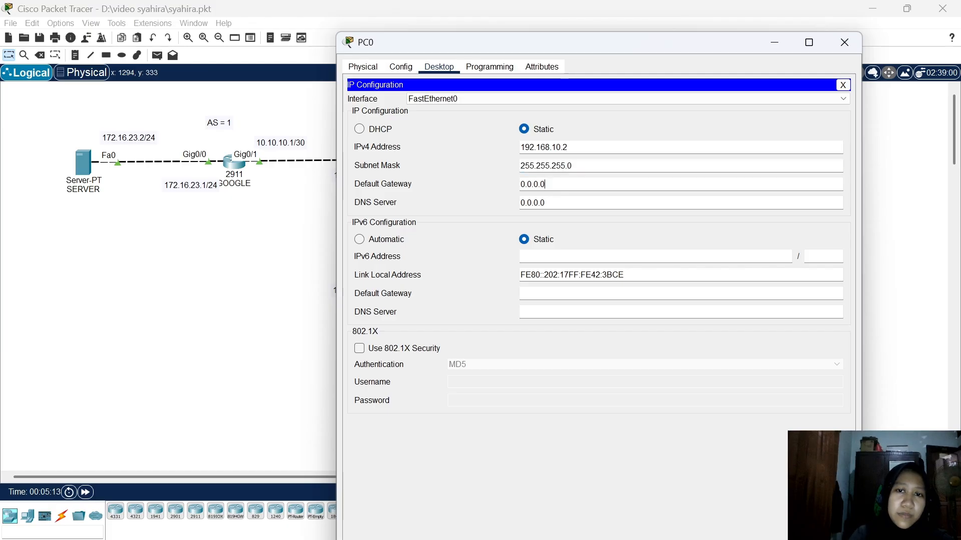
Set PC0's default gateway to 192.168.10.1 and return to the topology
key("BackSpace")
key("BackSpace")
key("BackSpace")
key("BackSpace")
key("BackSpace")
key("BackSpace")
type("1")
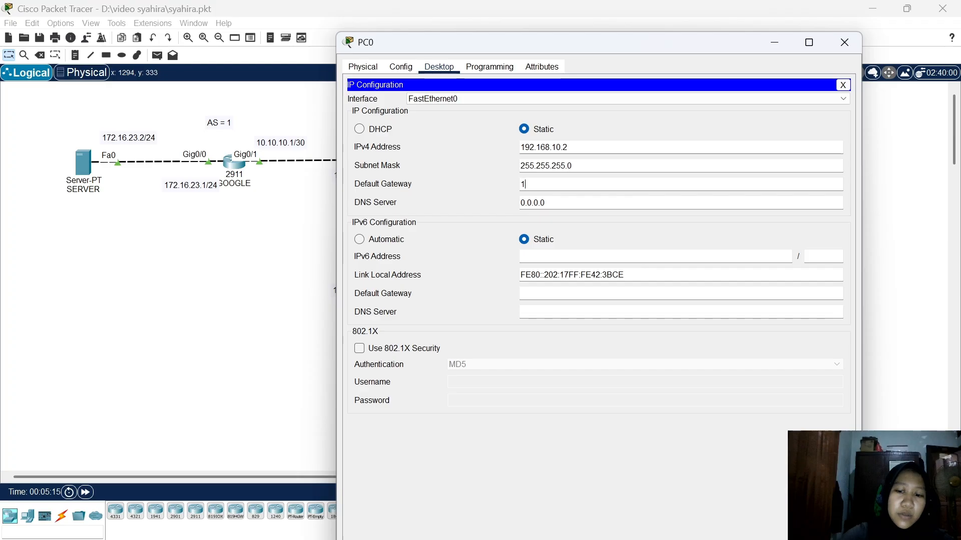
type("92.168.10.1")
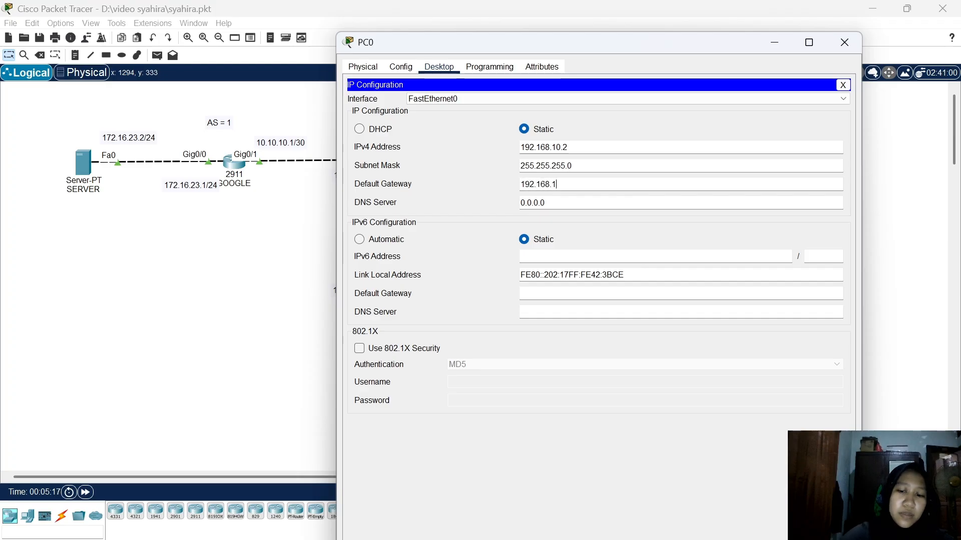
left_click(286, 257)
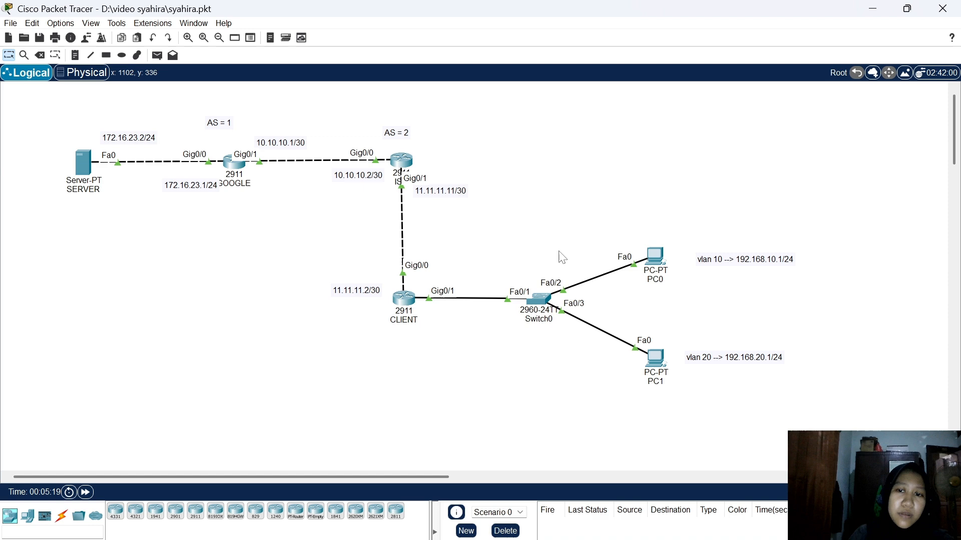
Give PC1 the static IPv4 address 192.168.20.2 with subnet mask 255.255.255.0
left_click(649, 353)
left_click(440, 68)
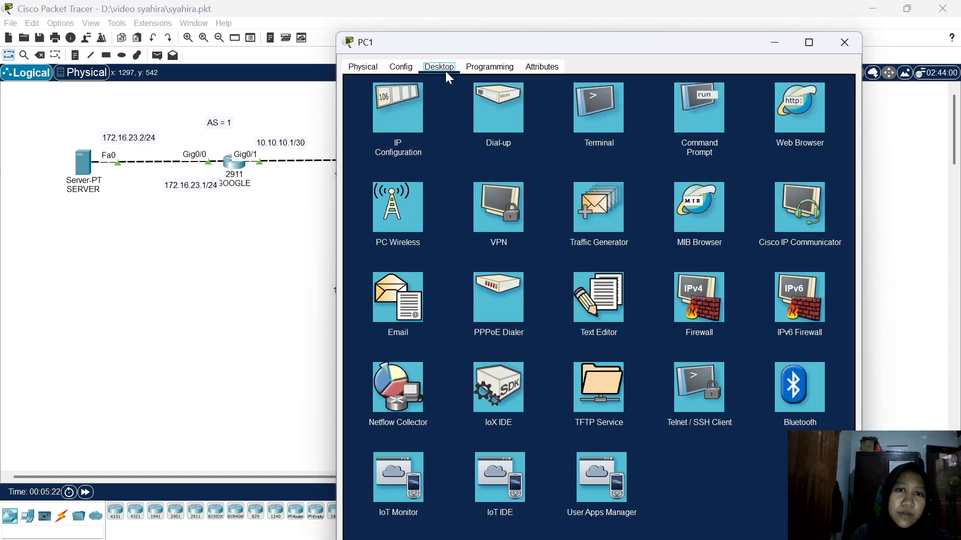
left_click(422, 103)
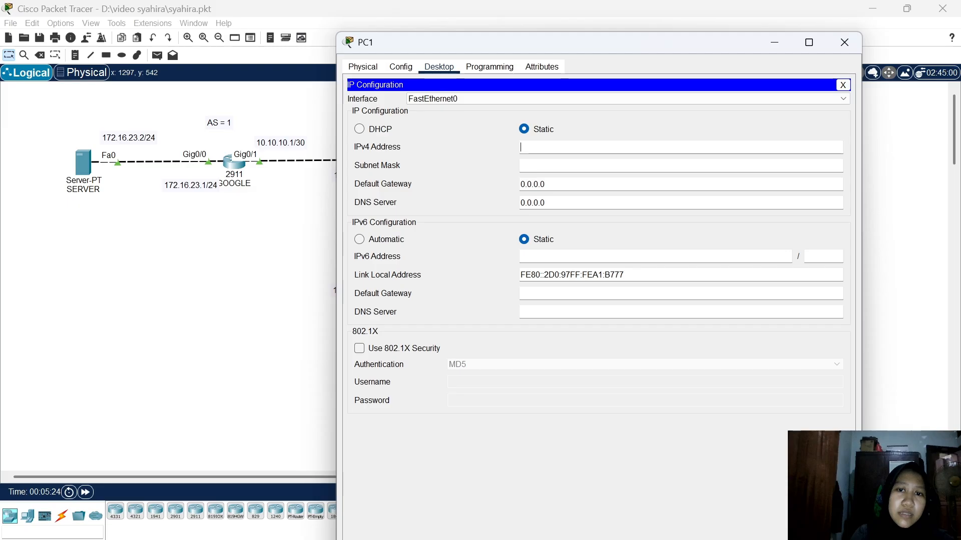
type("192.168.20.")
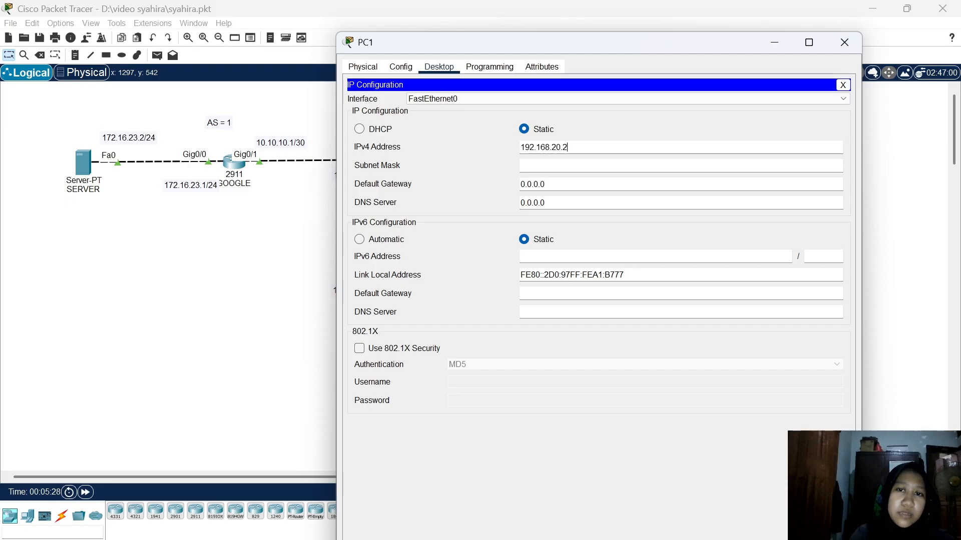
type("2")
left_click(536, 165)
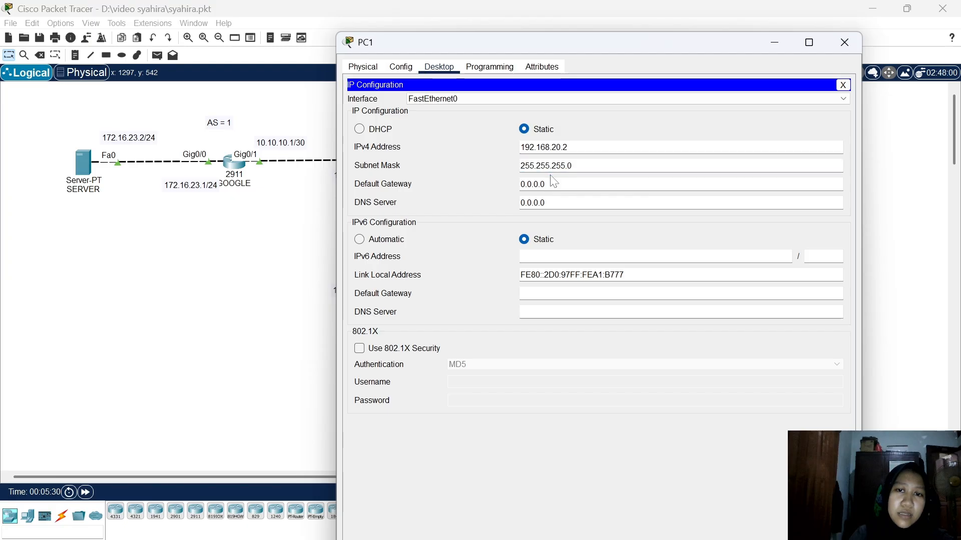
Set PC1's default gateway to 192.168.20.1 and return to the topology
key("BackSpace")
key("BackSpace")
key("BackSpace")
key("BackSpace")
key("BackSpace")
key("BackSpace")
key("BackSpace")
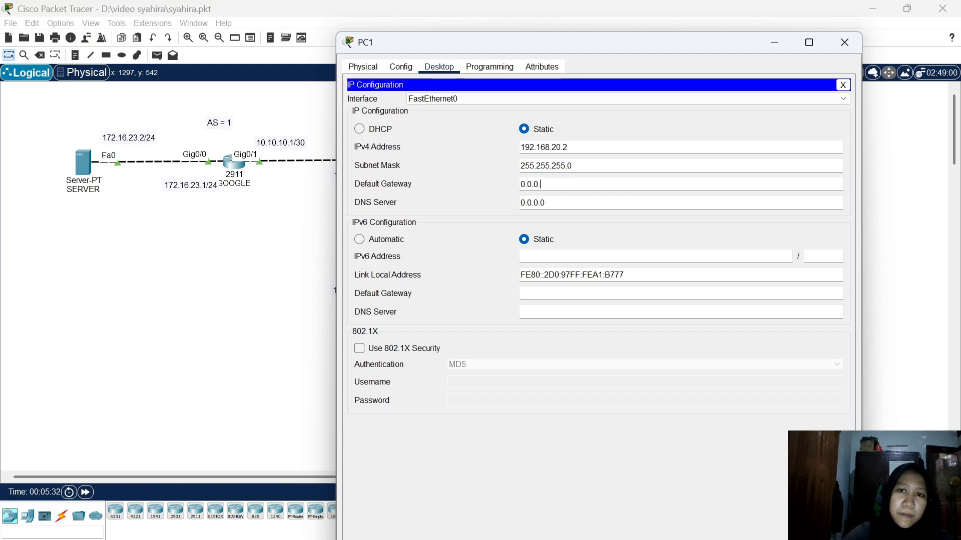
type("192")
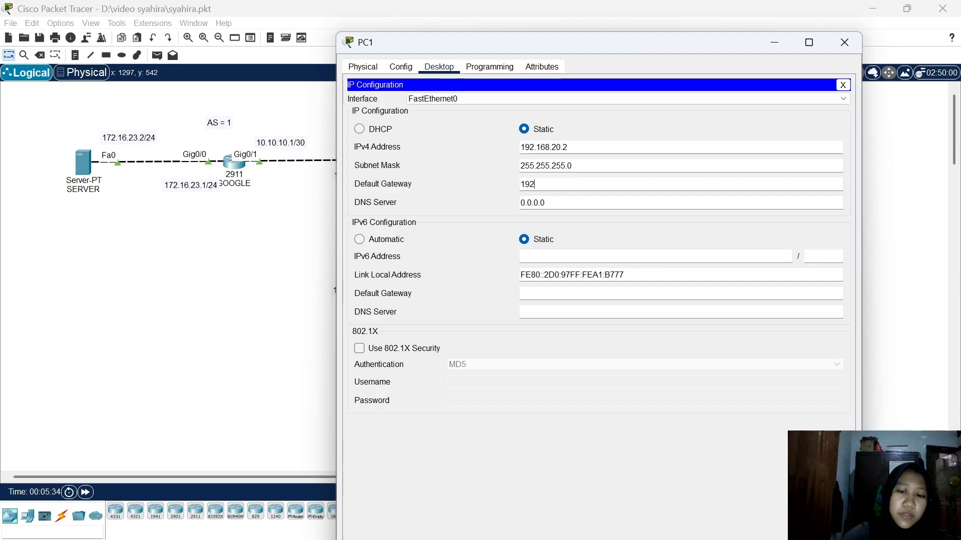
type(".168.20.1")
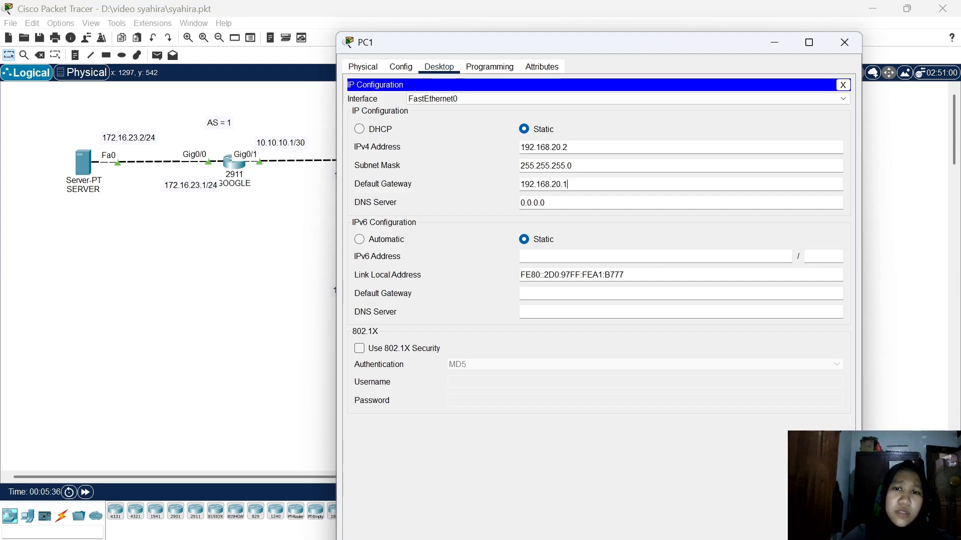
left_click(222, 307)
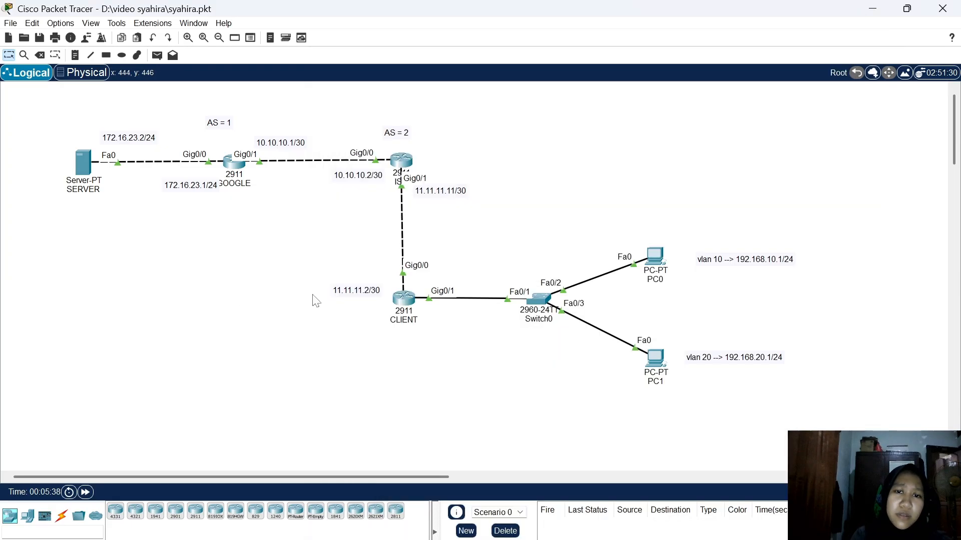
Open Switch0's command line and enter global configuration mode with en and conf t
left_click(540, 299)
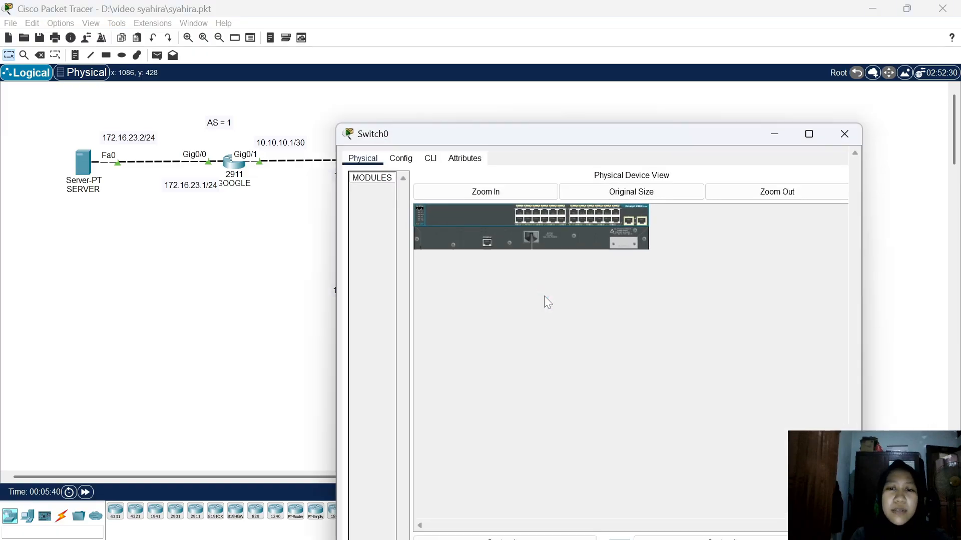
left_click(430, 67)
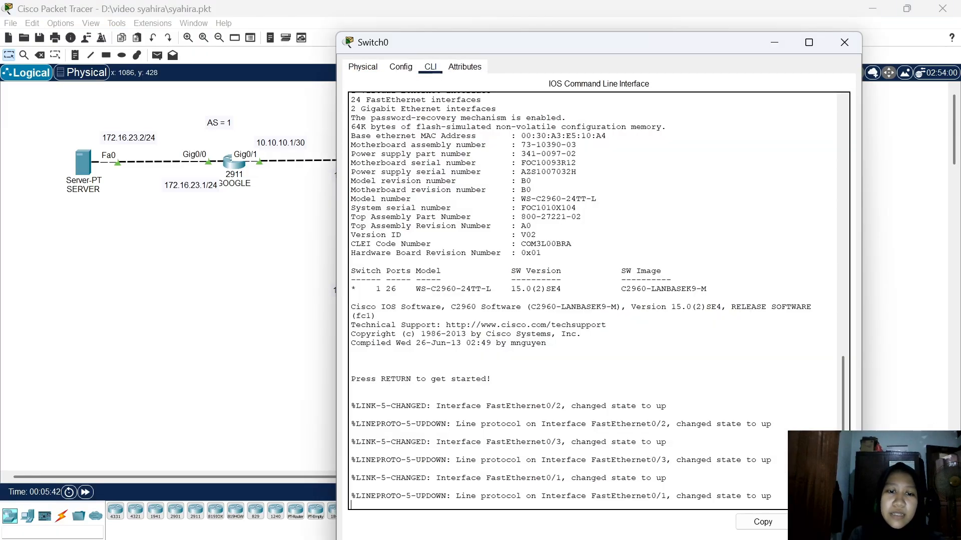
key("Return")
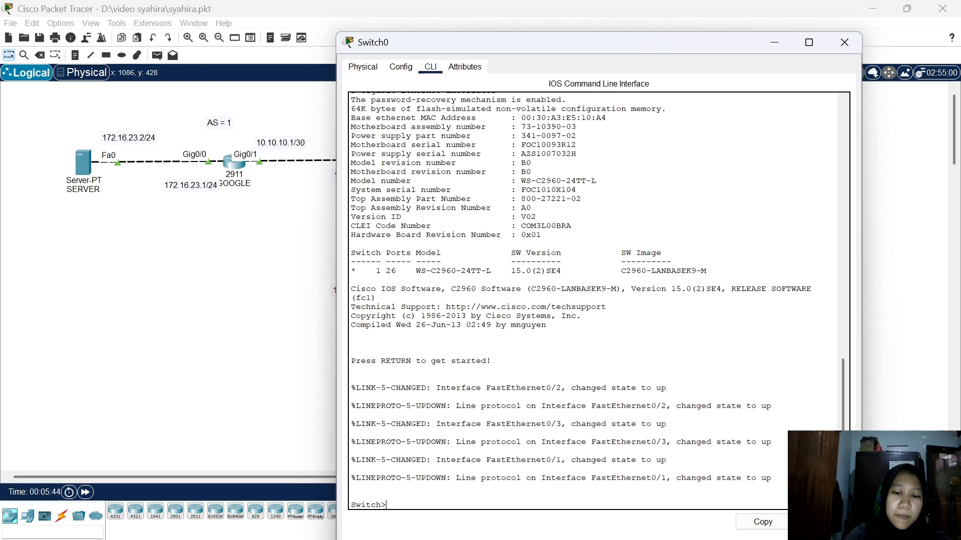
type("en")
key("Return")
type("con")
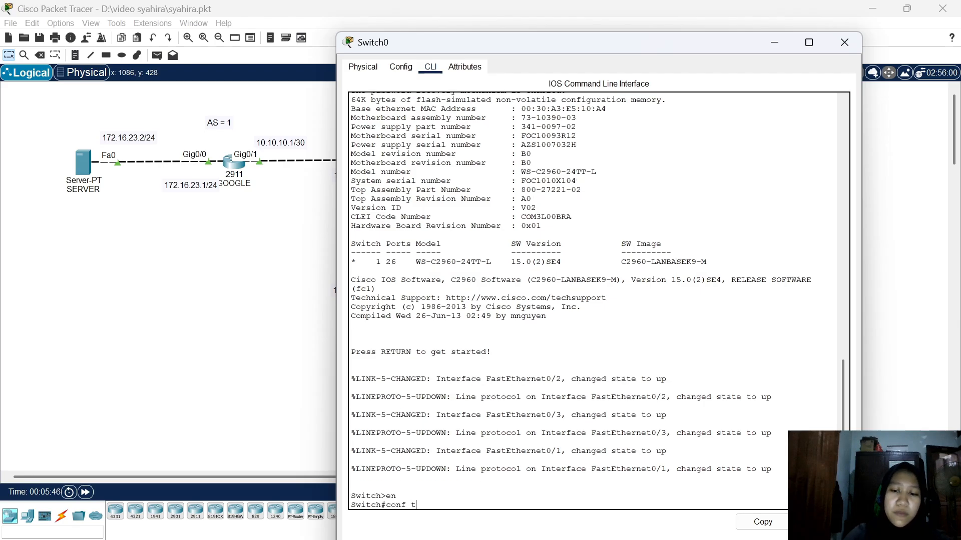
type("f t")
key("Return")
Set Switch0's interface fa0/1 to trunk mode with switchport mode trunk
type("int f")
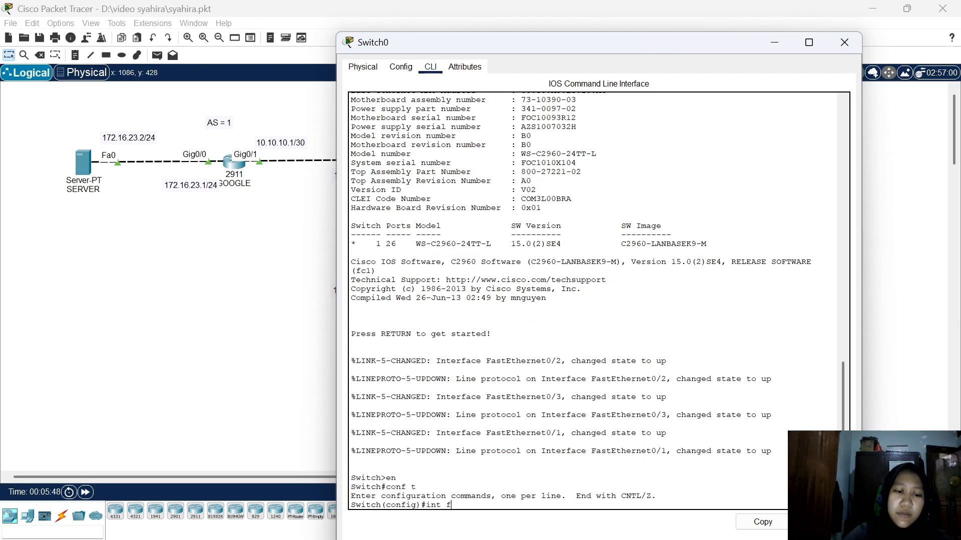
type("a0/1")
key("Return")
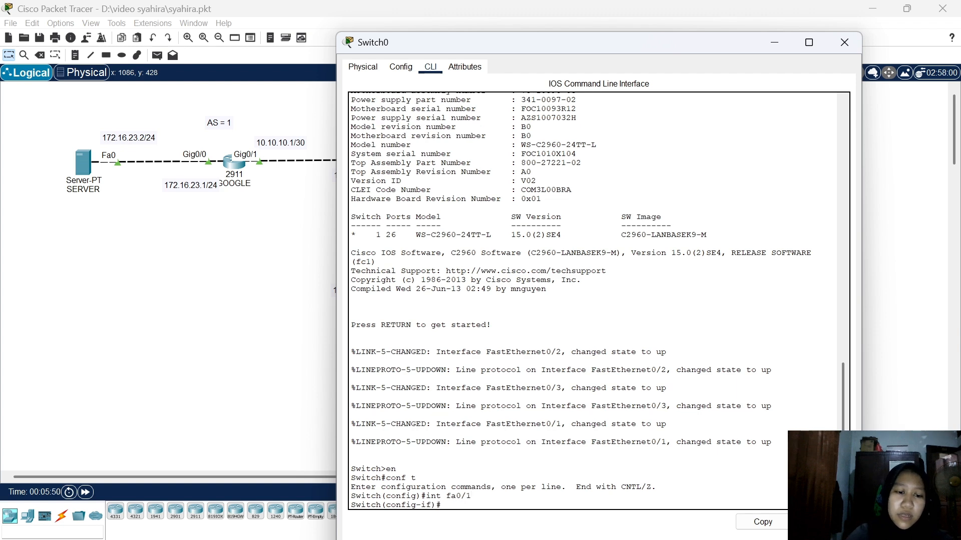
type("swi")
key("Tab")
type("m")
key("Tab")
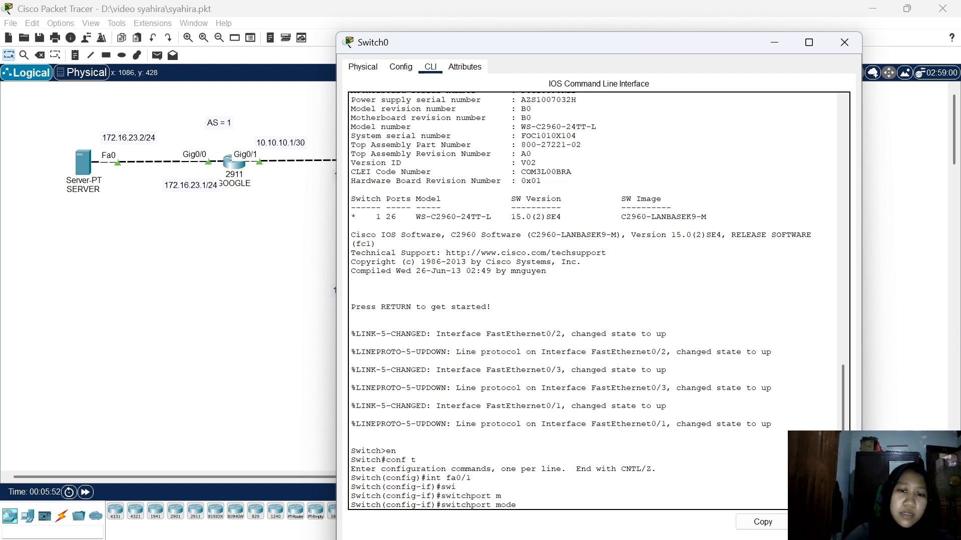
type("t")
key("Tab")
key("Return")
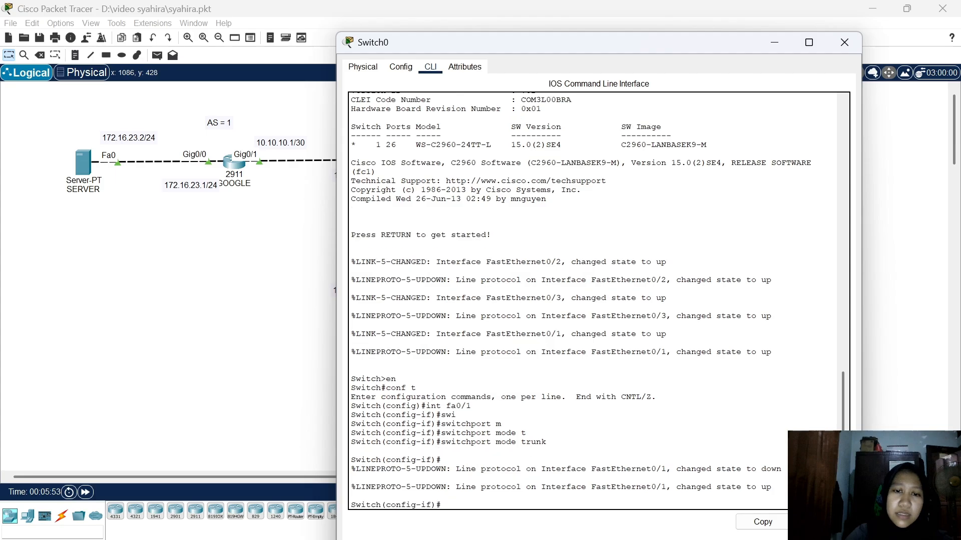
Create VLAN 10 on Switch0 and name it 10
type("v")
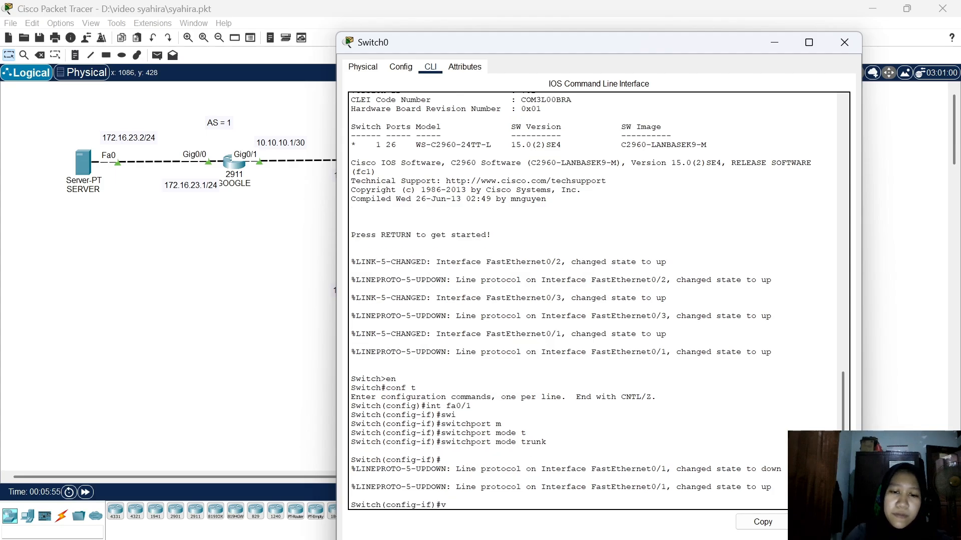
type("lan 10")
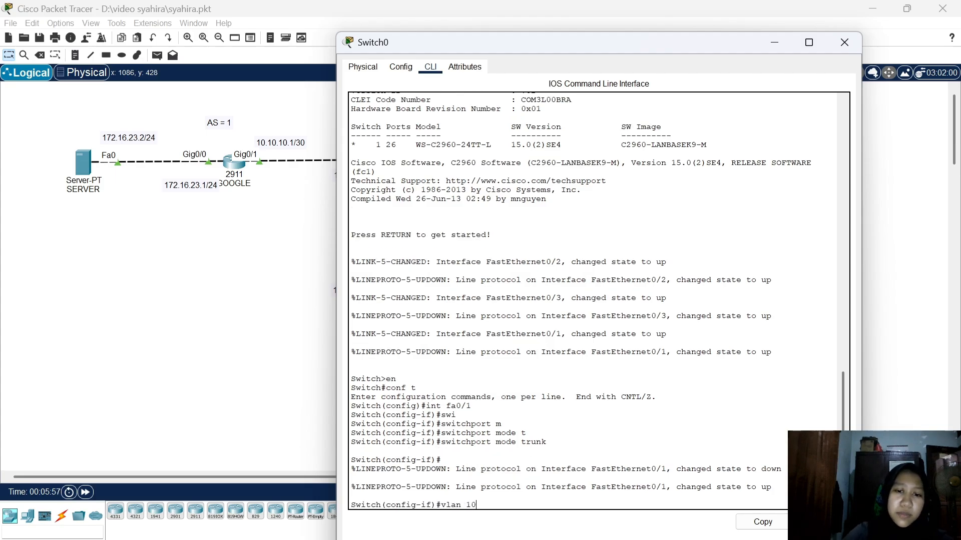
key("Return")
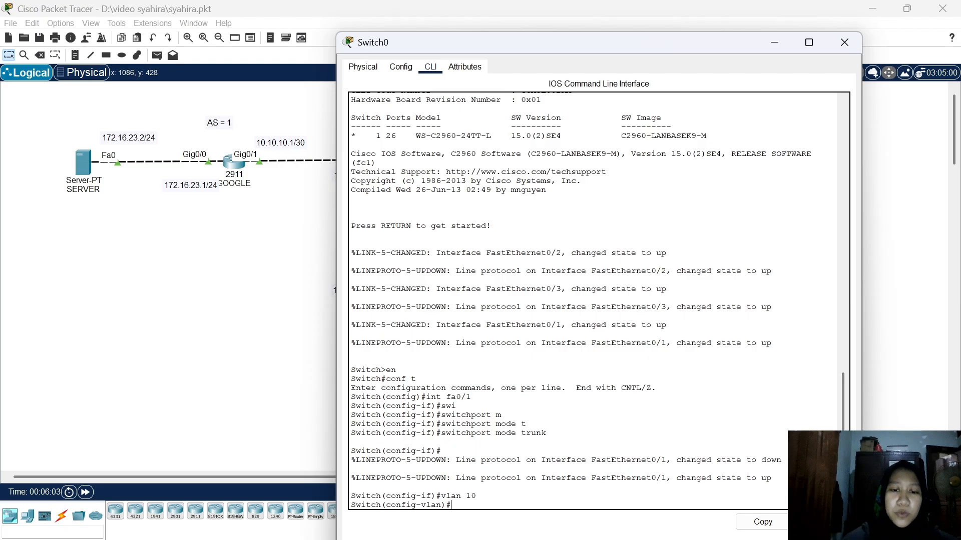
type("int")
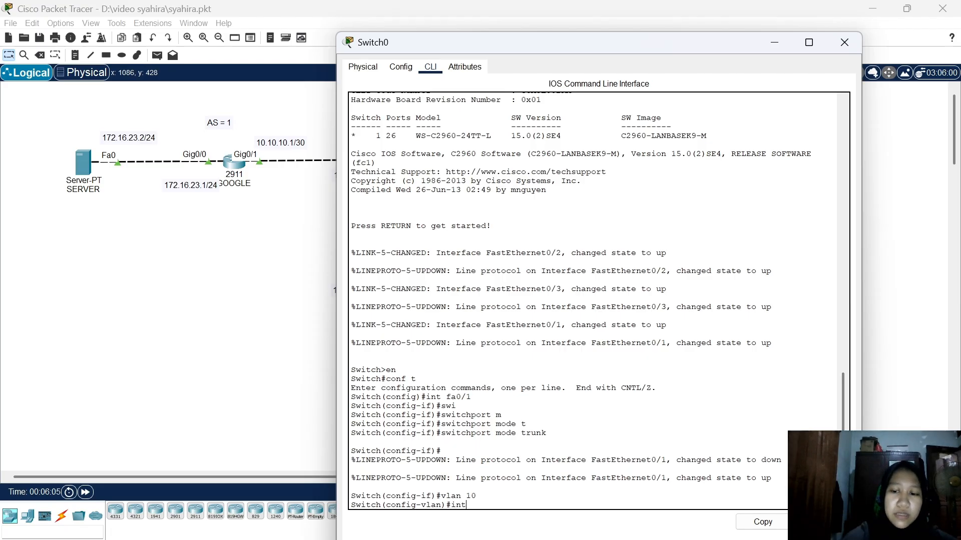
key("BackSpace")
key("BackSpace")
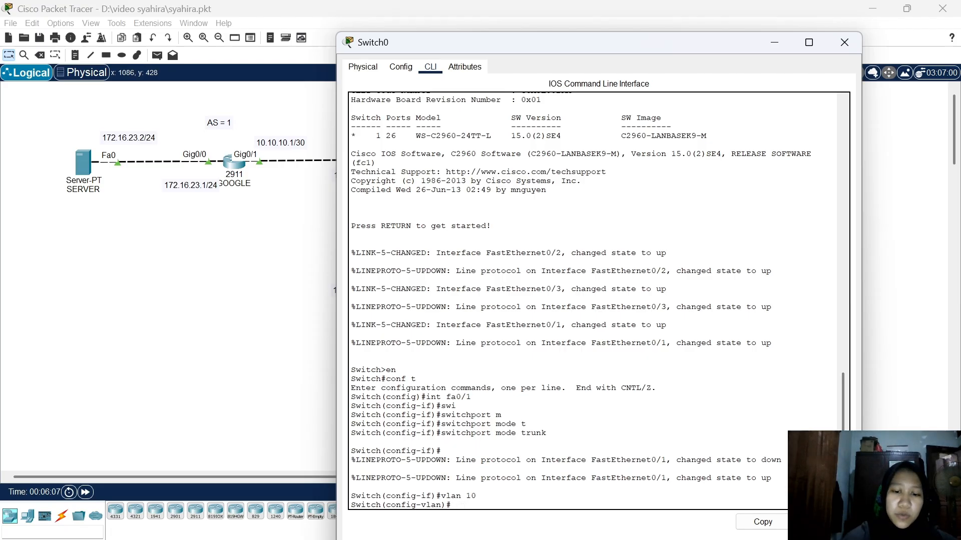
type("name")
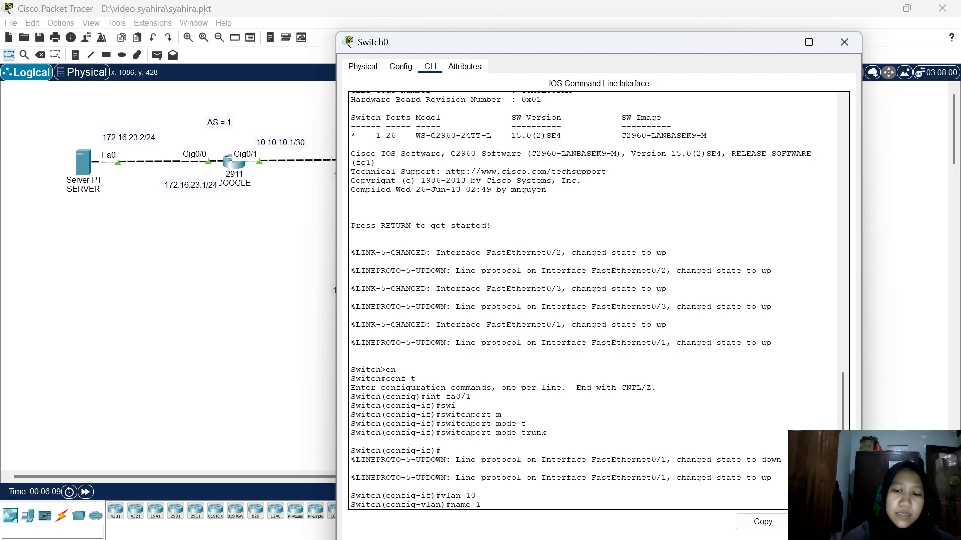
type(" 10")
key("Return")
Enter interface fa0/2 on Switch0 and set it to access mode with switchport mode access
type("in")
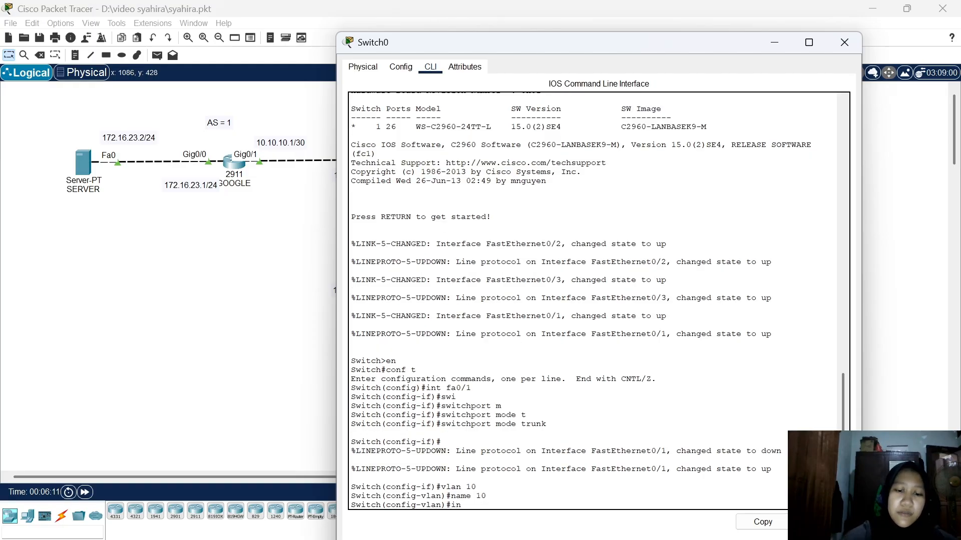
type("t fa0/2")
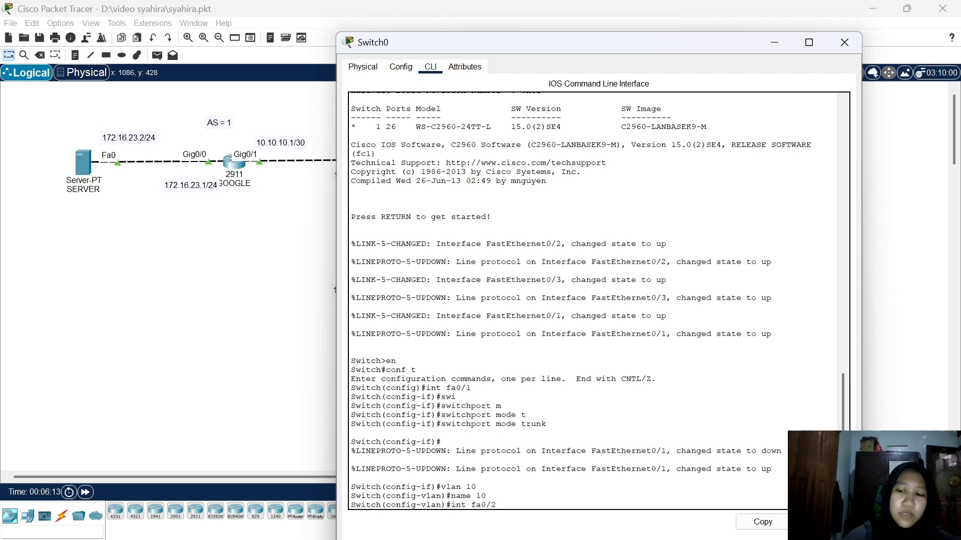
key("Return")
type("swi")
key("Tab")
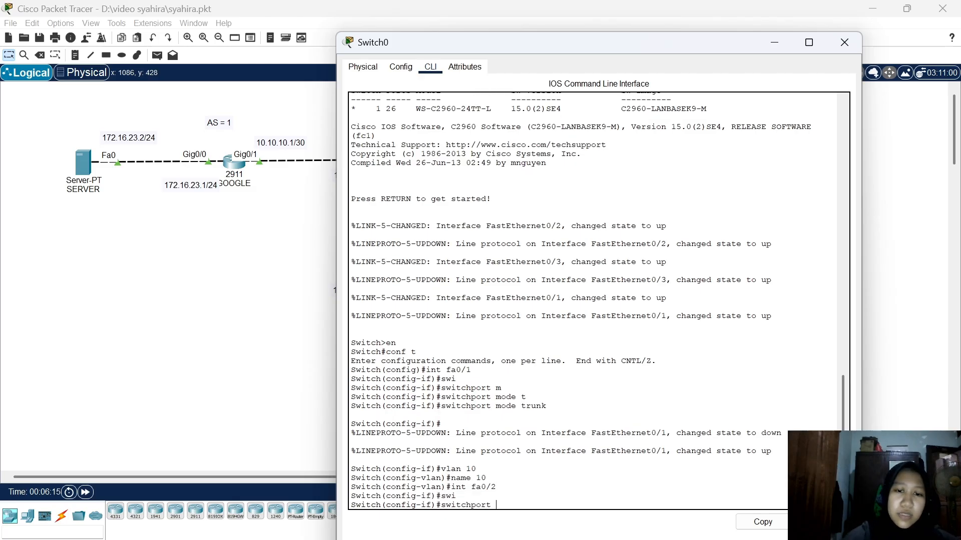
type("m")
key("Tab")
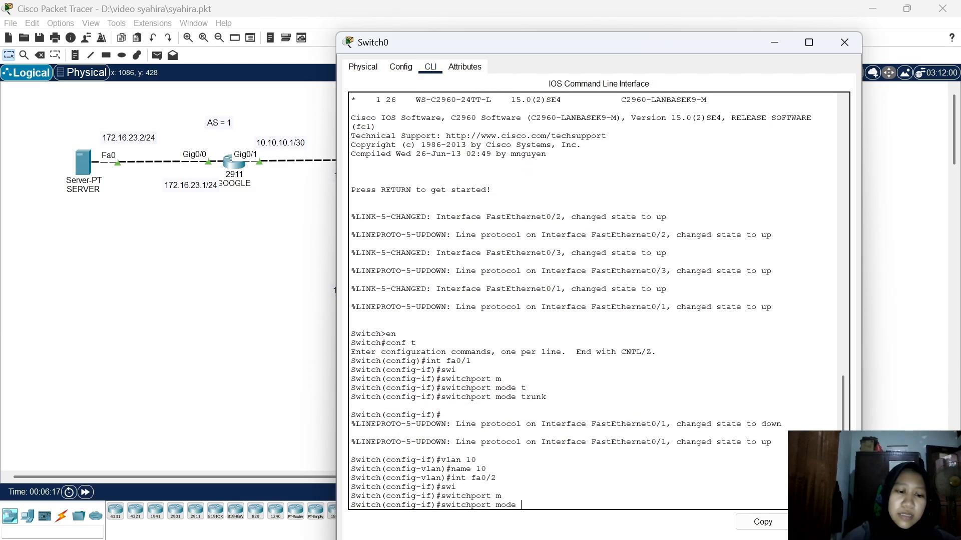
type("a")
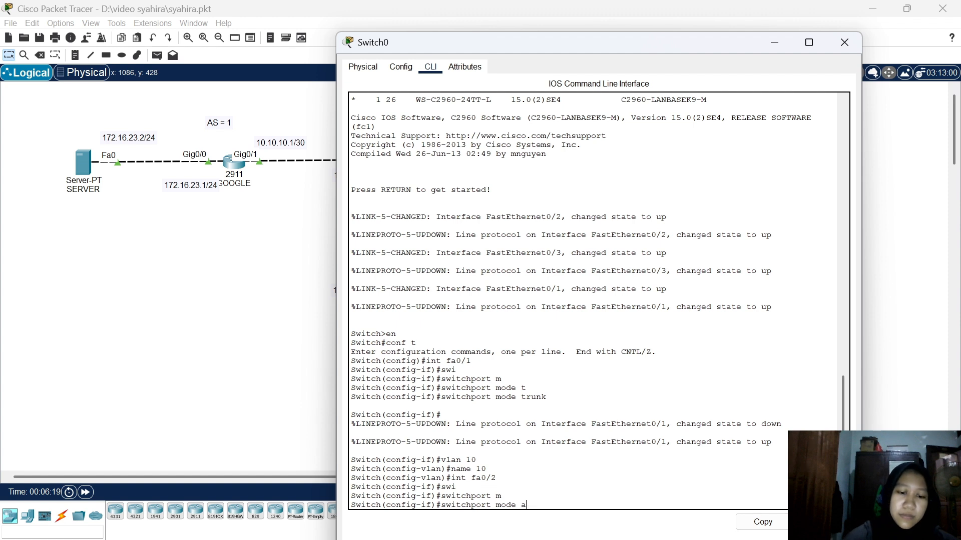
type("vc")
key("Tab")
type("swi")
key("Tab")
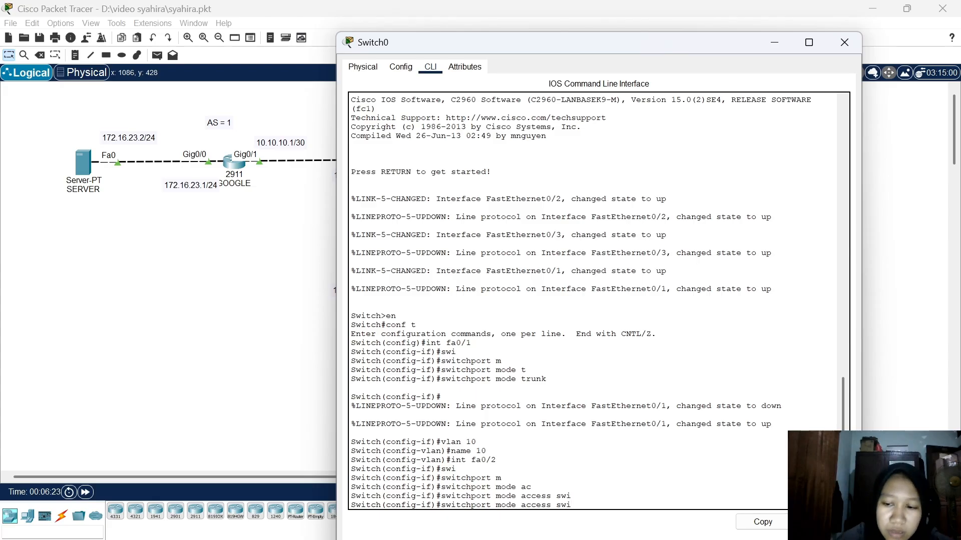
key("BackSpace")
key("BackSpace")
key("BackSpace")
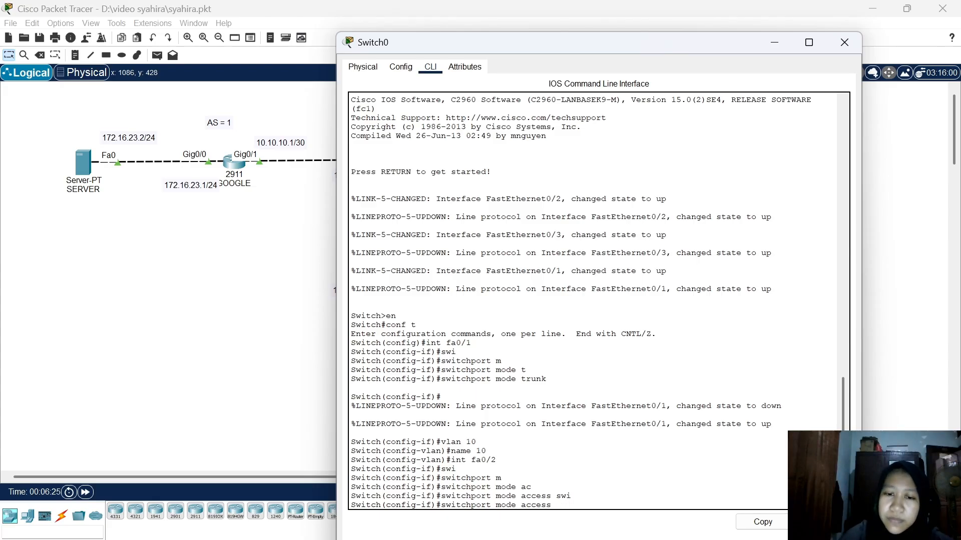
key("Return")
Assign interface fa0/2 to VLAN 10 with switchport access vlan 10
type("swi")
key("Tab")
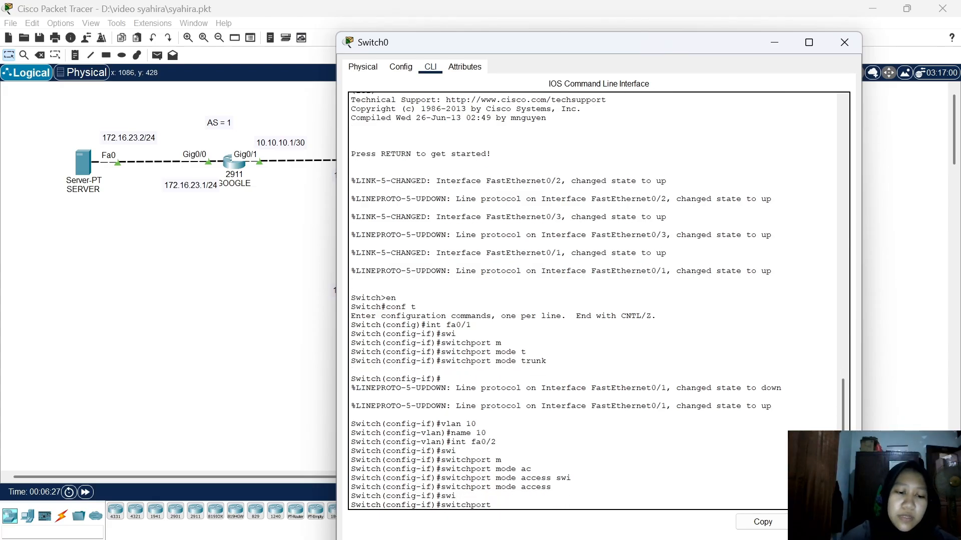
type("acc")
key("Tab")
type("vla")
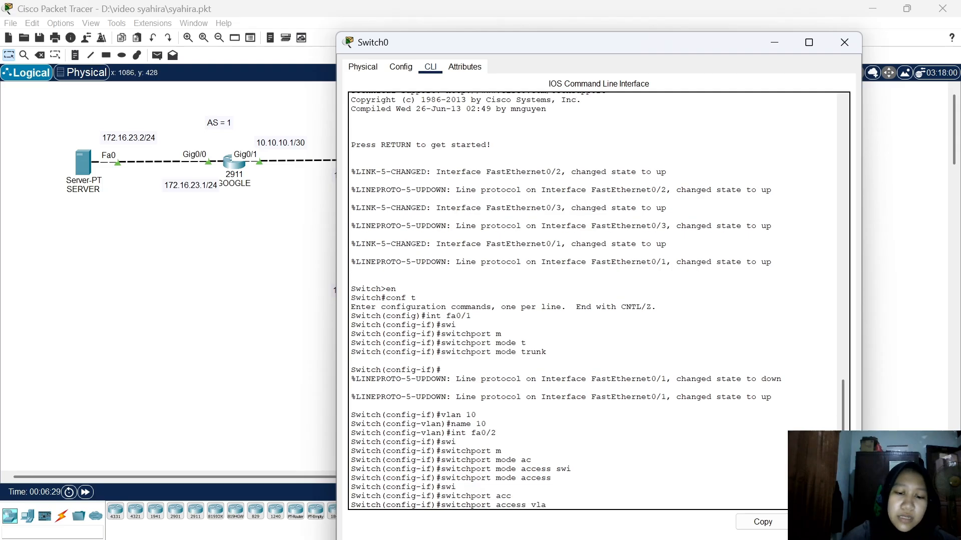
type("n 10")
key("Return")
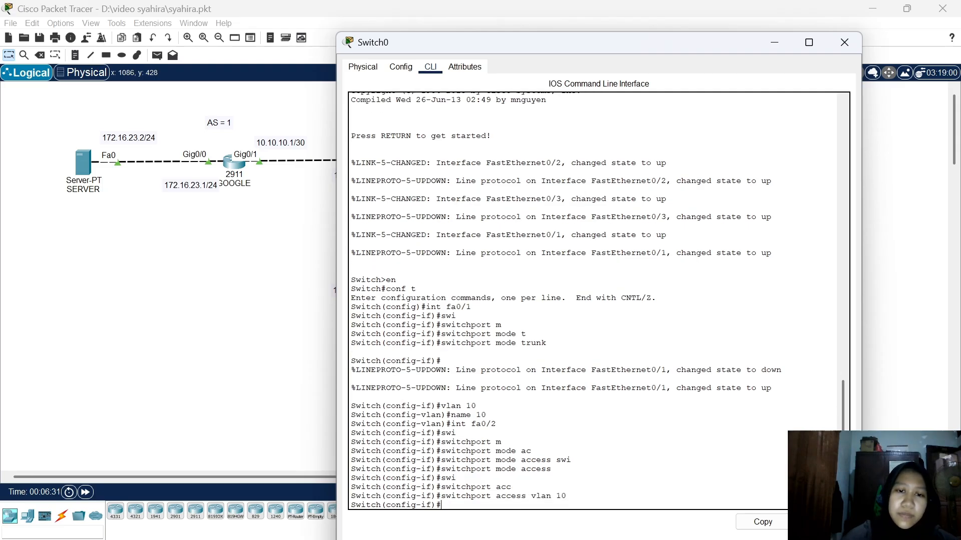
Create VLAN 20 on Switch0 and name it 20
type("vlan 20")
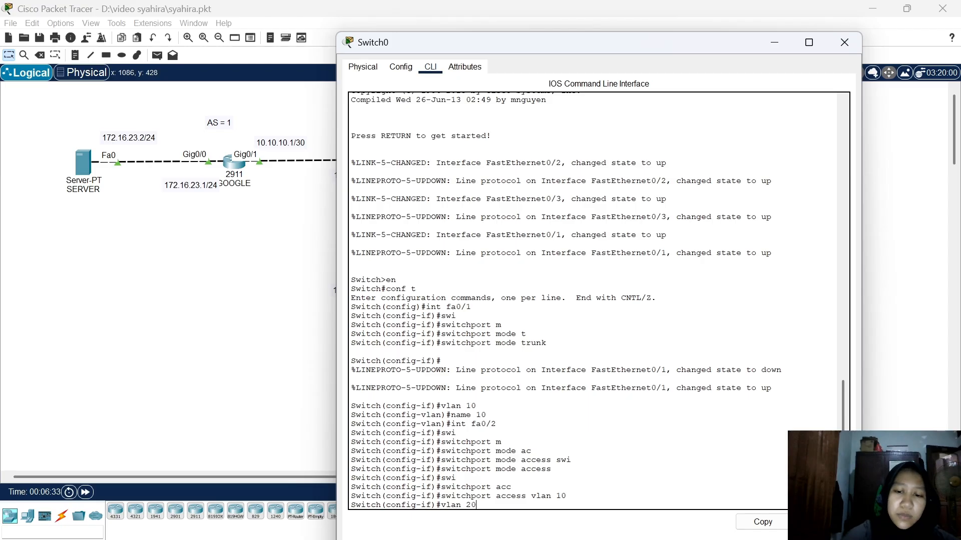
key("Return")
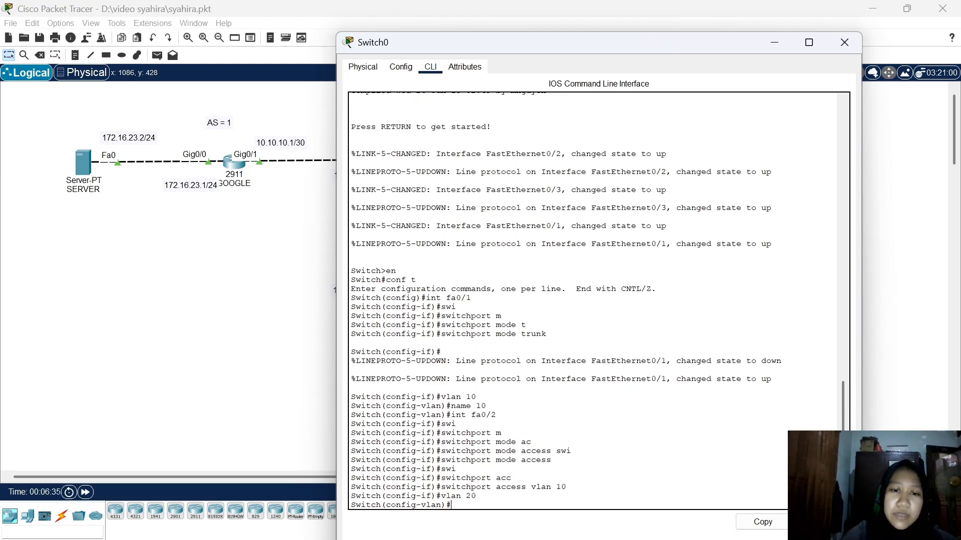
type("name 20")
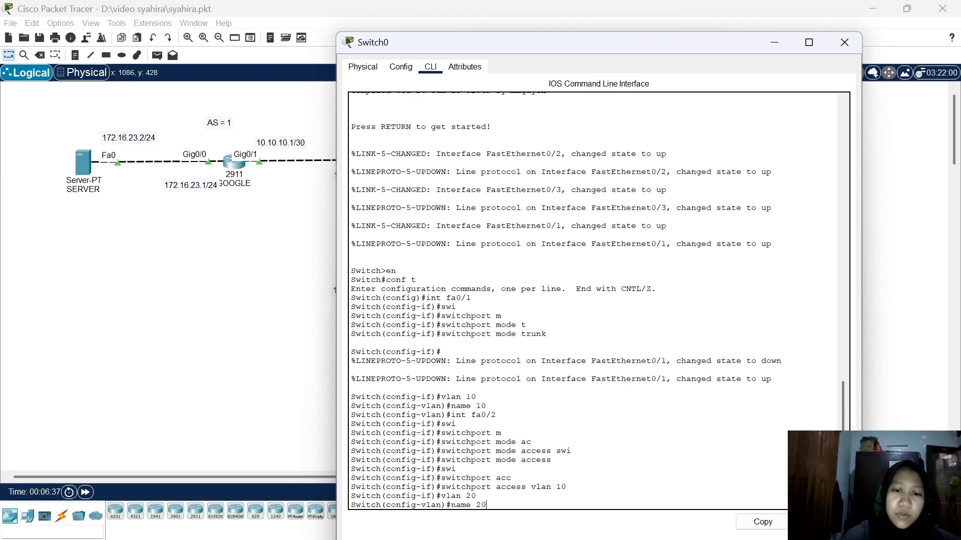
key("Return")
Enter interface fa0/3 on Switch0 and set it to access mode with switchport mode access
type("int ")
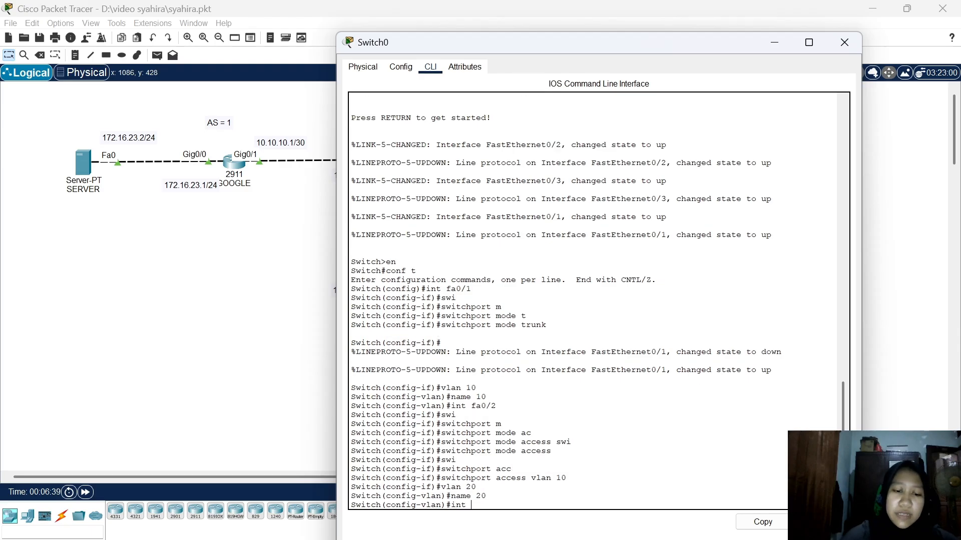
type("fa0/3")
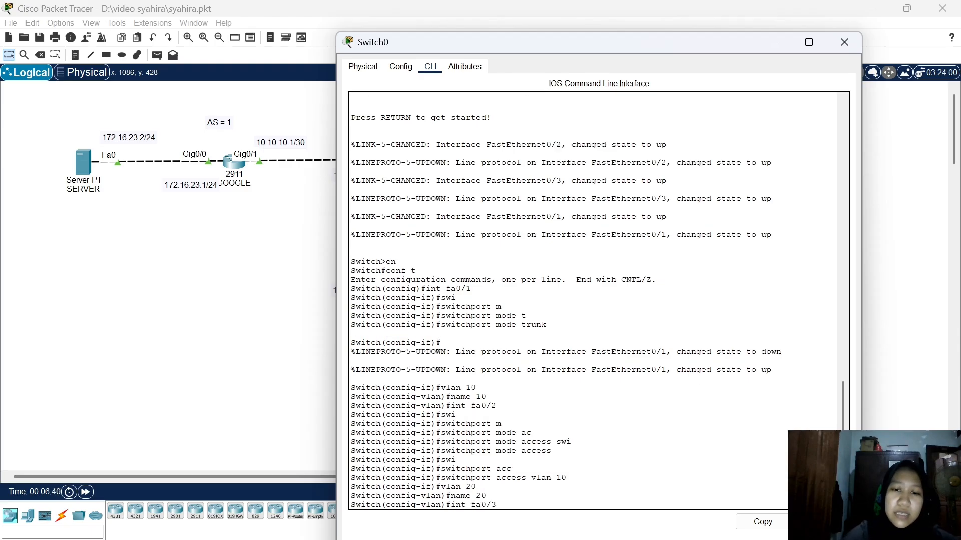
key("Return")
type("swi")
key("Tab")
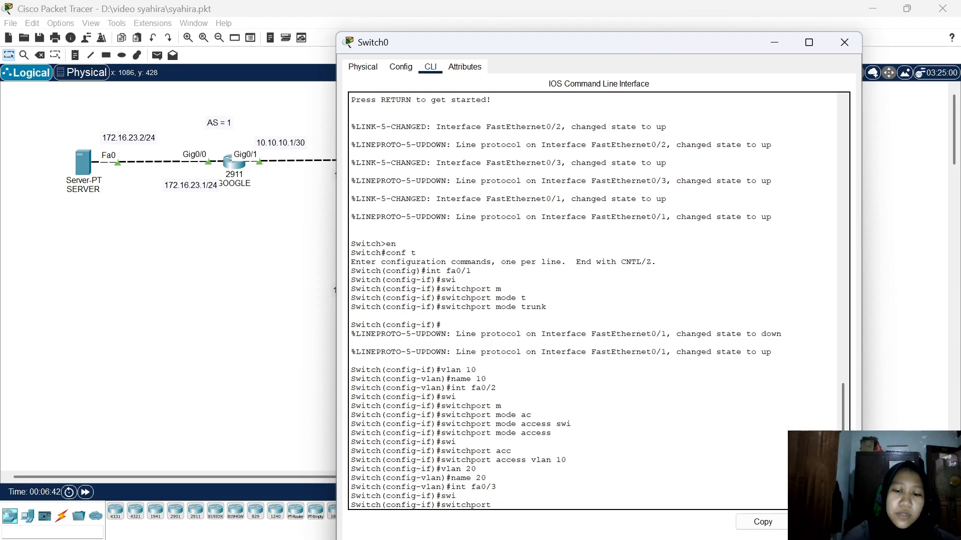
type("m")
key("Tab")
type("acc")
key("Tab")
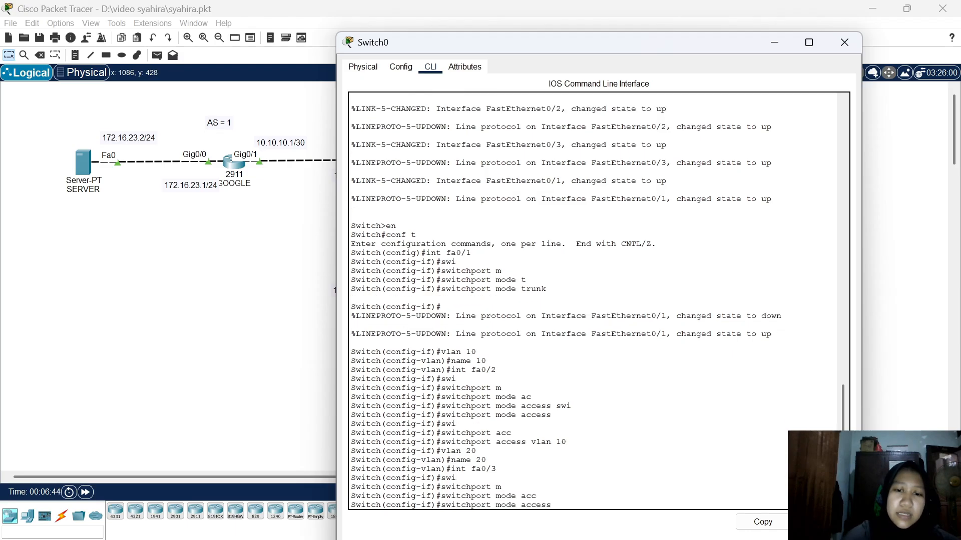
key("Return")
Assign interface fa0/3 to VLAN 20 with switchport access vlan 20
type("swi")
key("Tab")
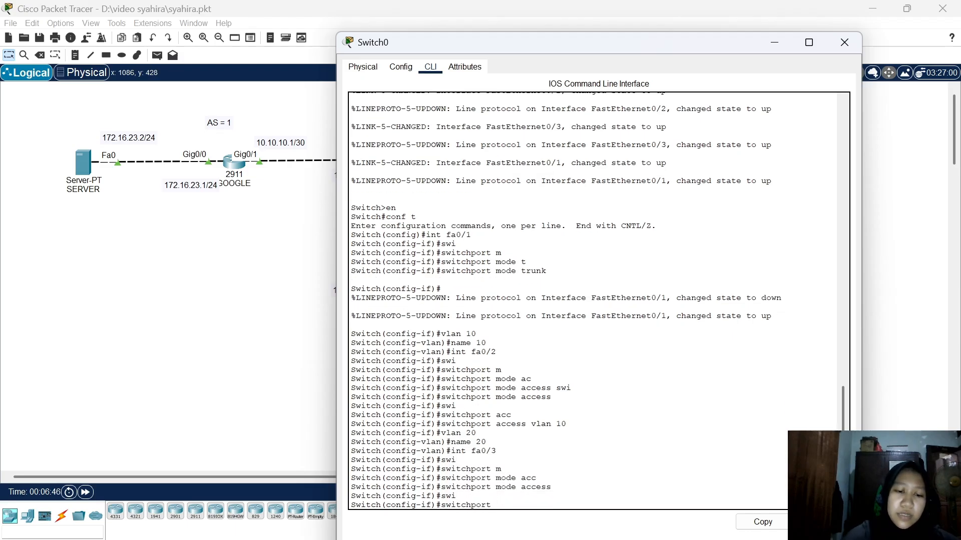
type("acc")
key("Tab")
type("vl")
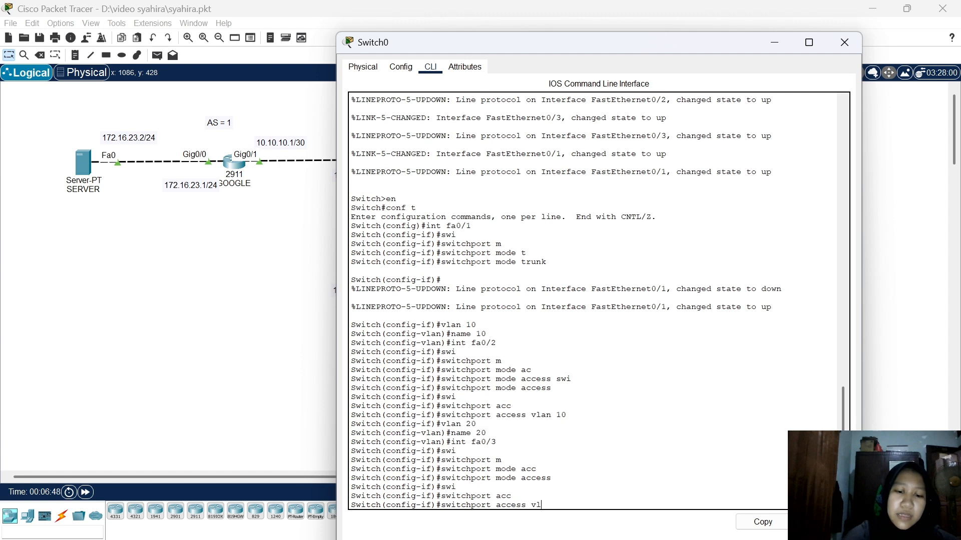
type("an 20")
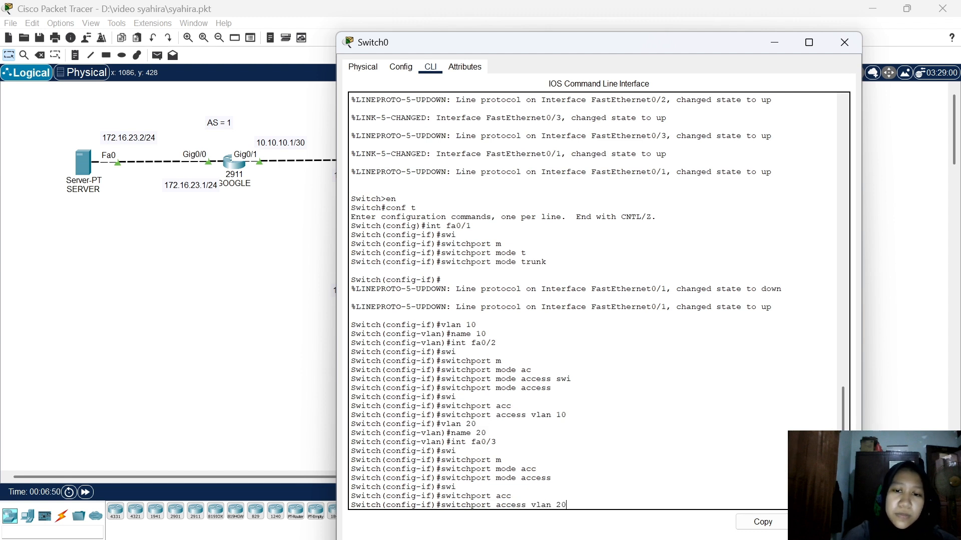
key("Return")
Return to the topology and fast-forward the simulation time
left_click(137, 371)
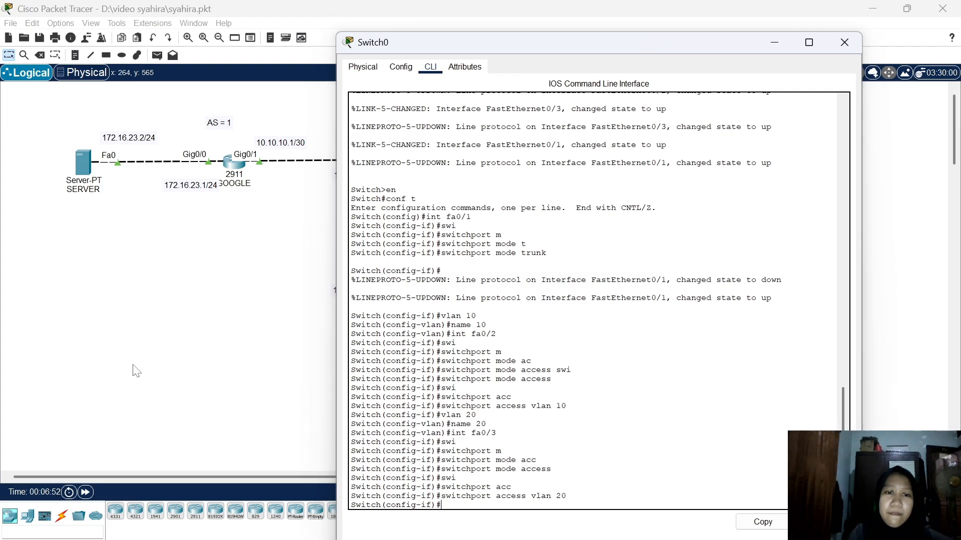
left_click(85, 493)
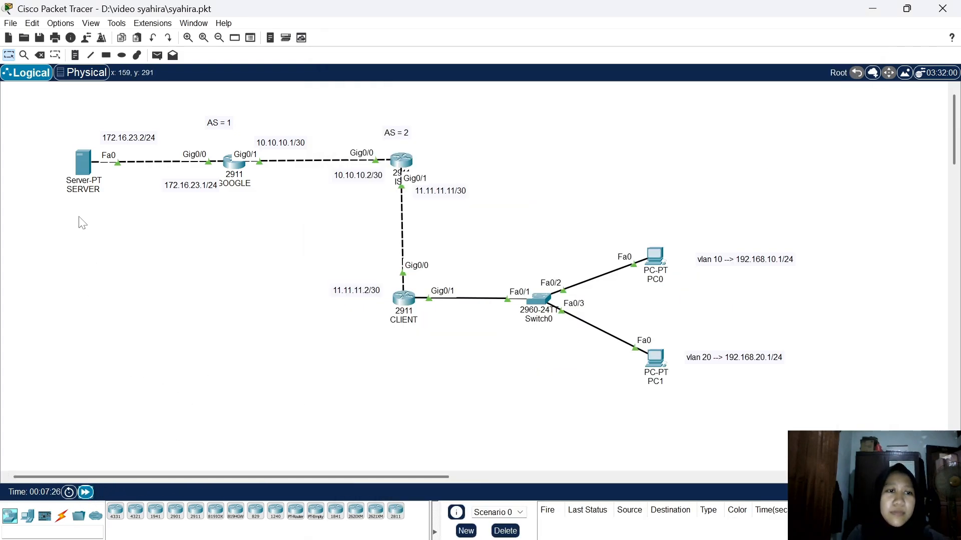
Open the SERVER's IP configuration and set its static IPv4 address to 172.16.23.2
left_click(82, 176)
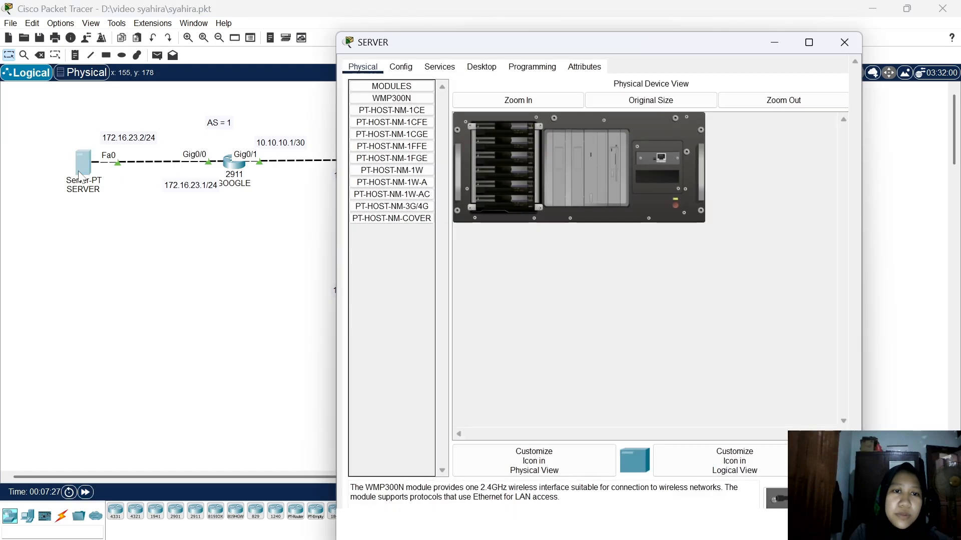
left_click(404, 68)
left_click(439, 67)
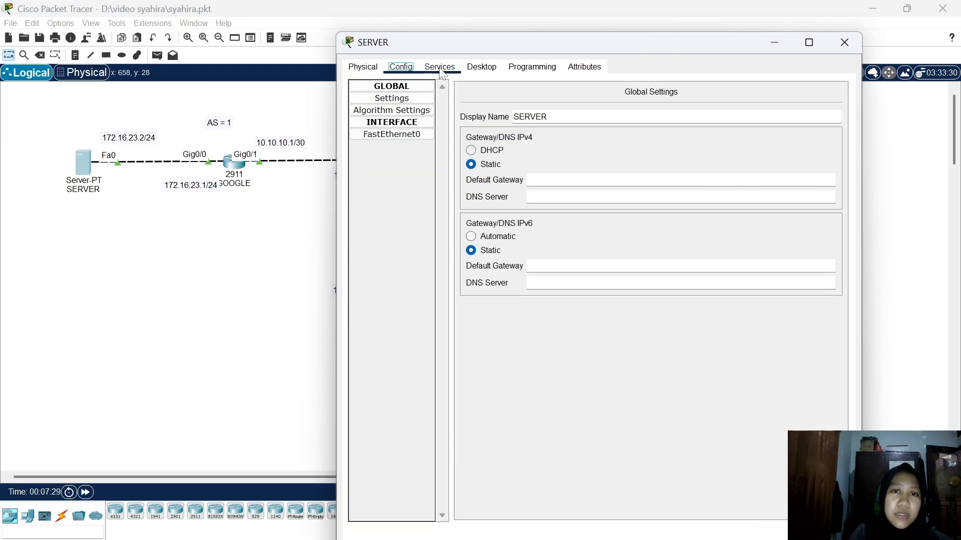
left_click(495, 69)
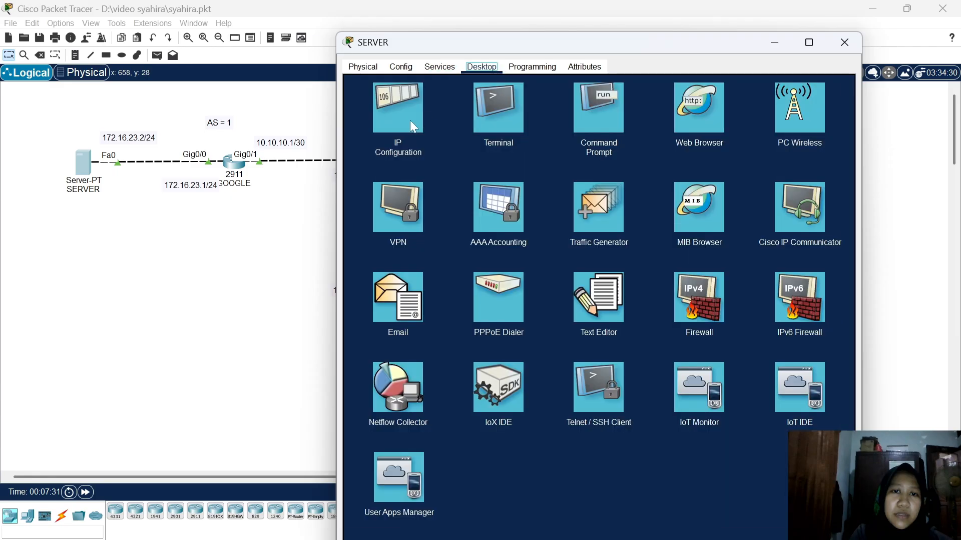
left_click(409, 120)
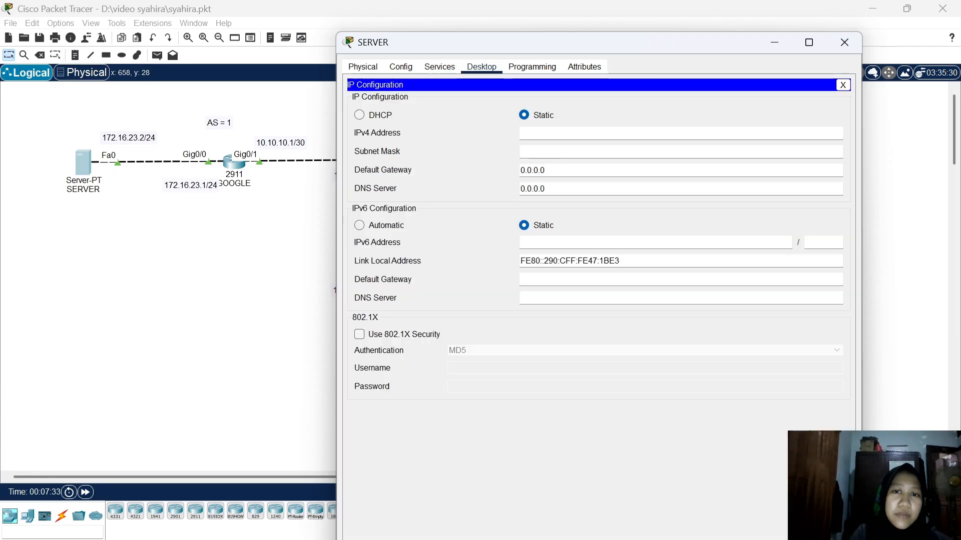
type("172")
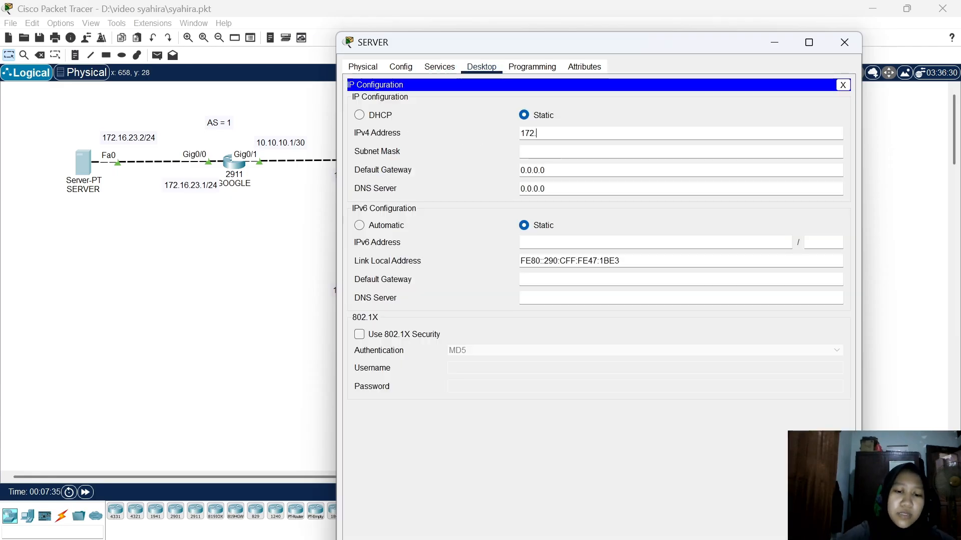
type(".16")
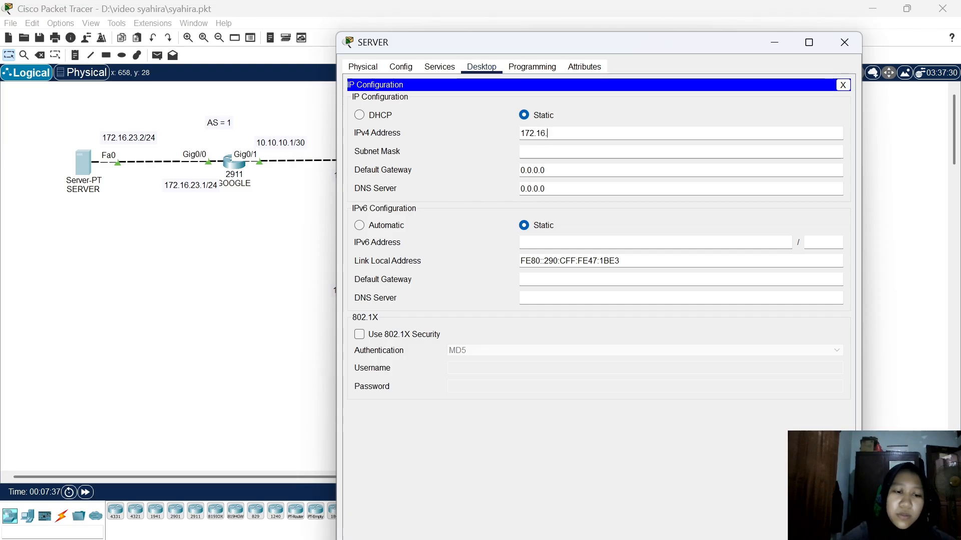
type(".23.")
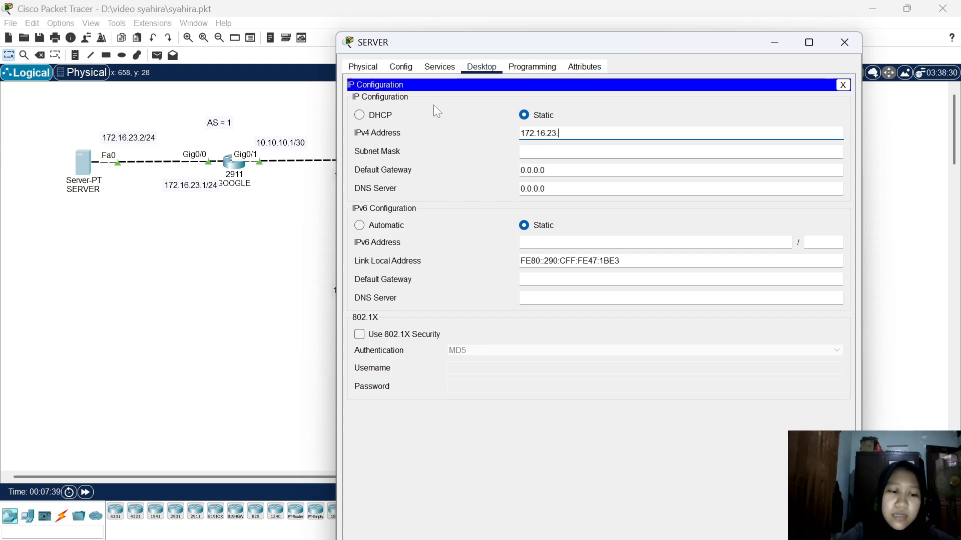
type("2")
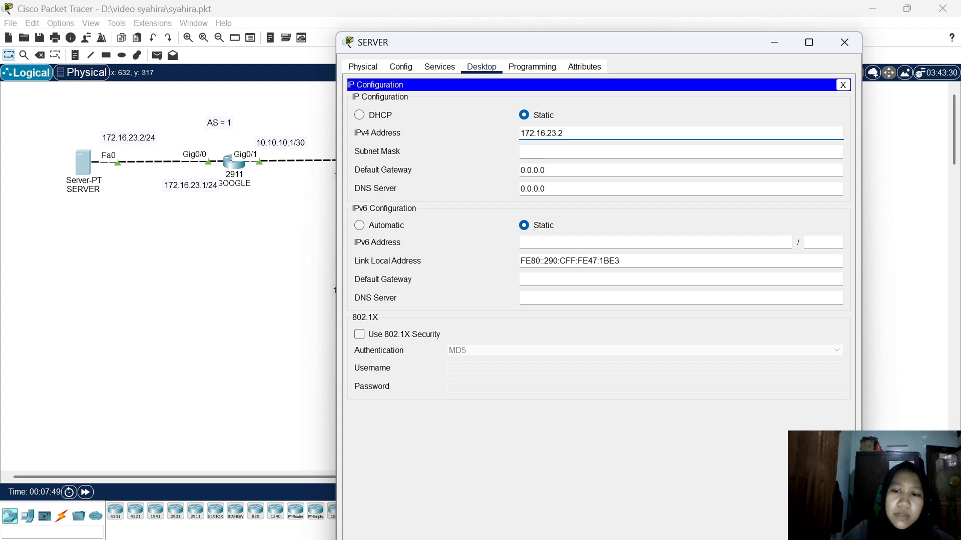
Set the SERVER's subnet mask to 255.255.255.0
key("Tab")
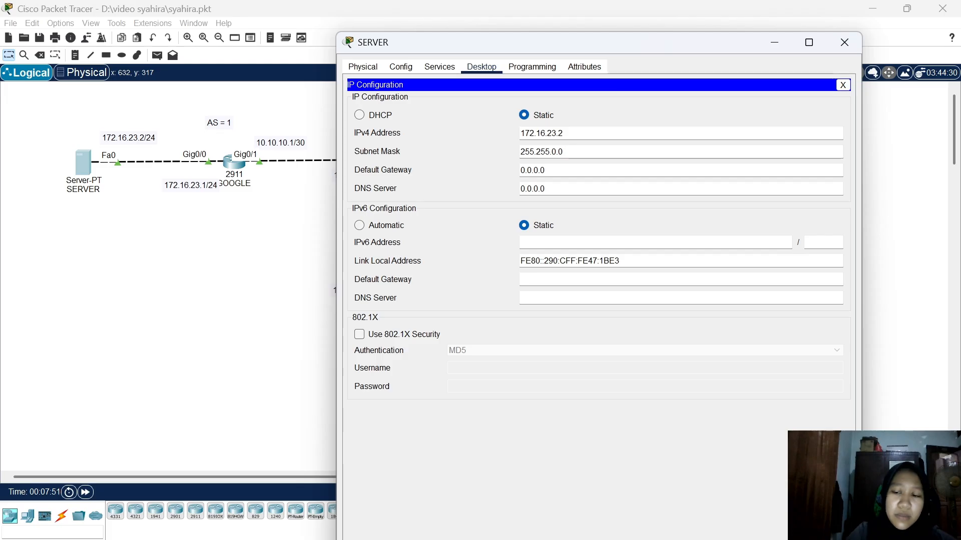
key("BackSpace")
key("BackSpace")
key("BackSpace")
type("25")
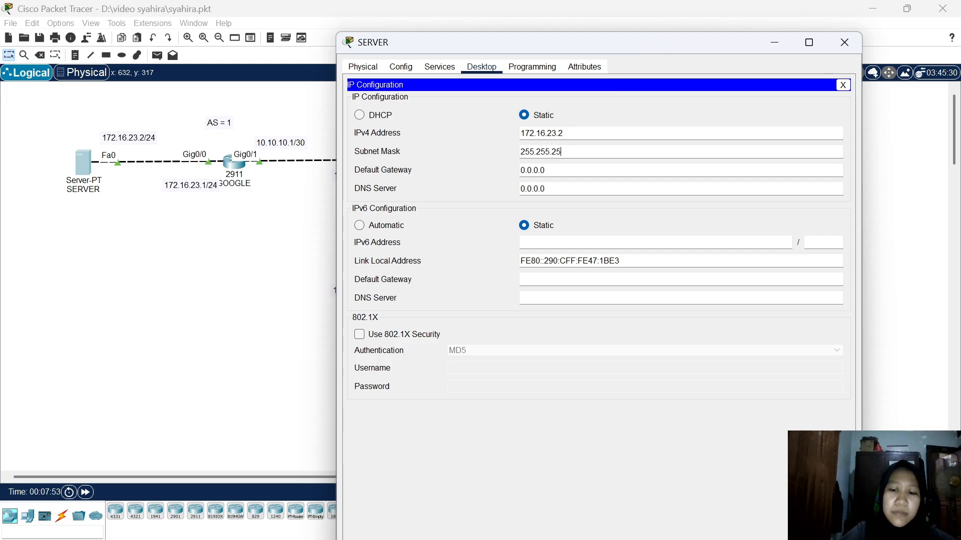
type("5.0")
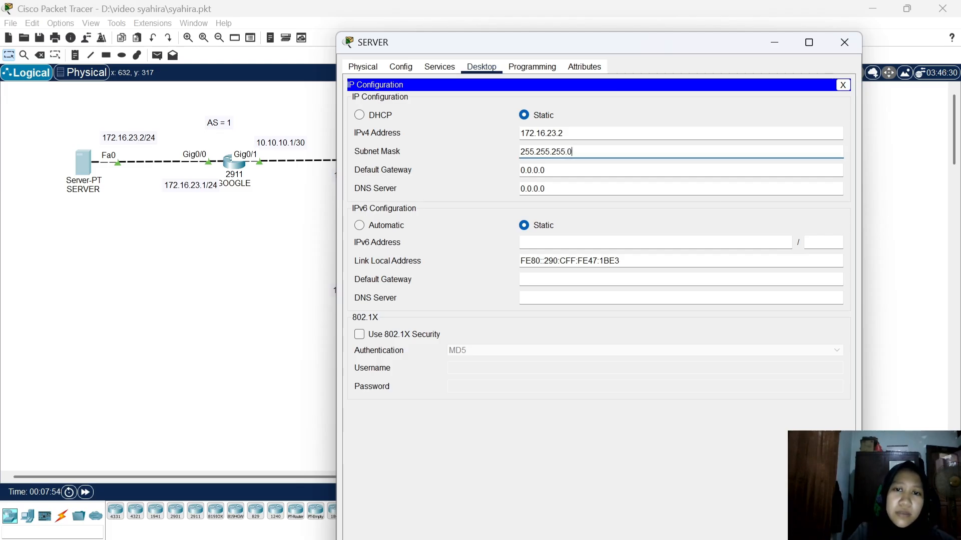
Set the SERVER's default gateway to 172.16.23.1
key("Tab")
key("BackSpace")
key("BackSpace")
key("BackSpace")
key("BackSpace")
key("BackSpace")
key("BackSpace")
key("BackSpace")
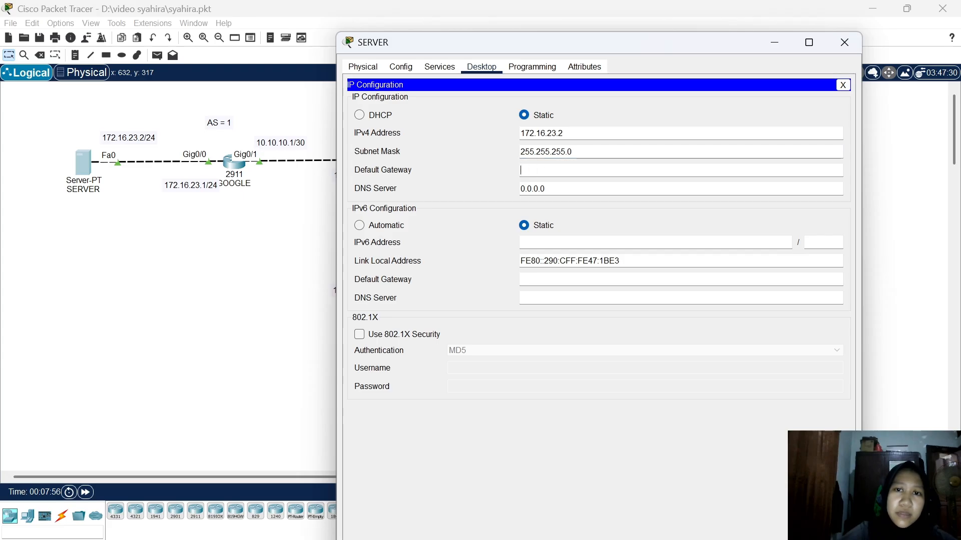
type("172.16.23.1")
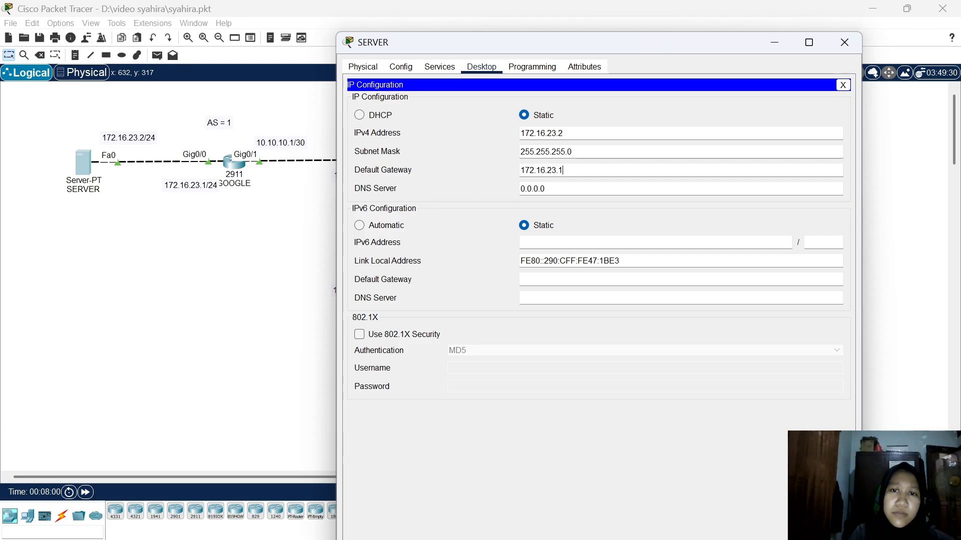
Return to the topology and move the 172.16.23.1/24 label clear of the GOOGLE router's name
left_click(287, 283)
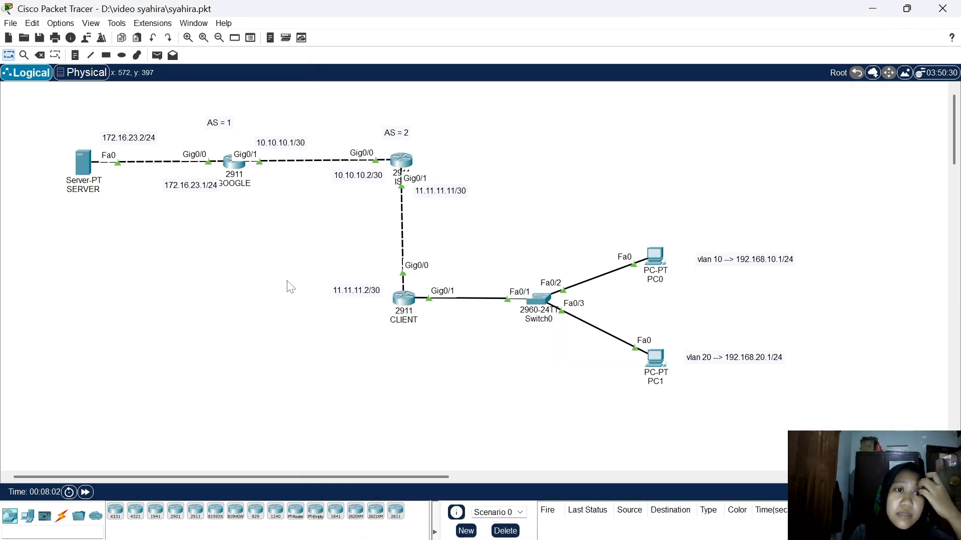
left_click_drag(185, 191, 171, 188)
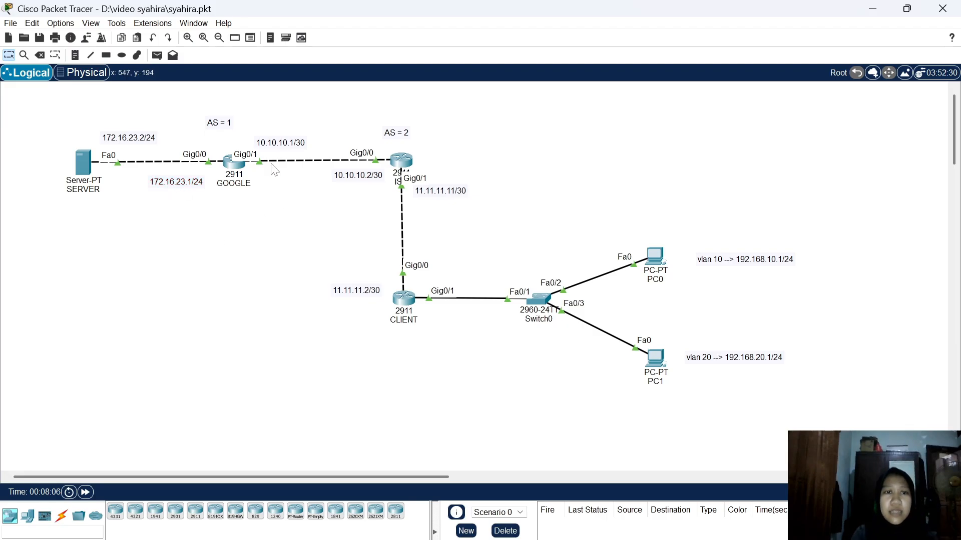
Open the GOOGLE router's command line and exit interface configuration to global configuration mode
left_click(235, 164)
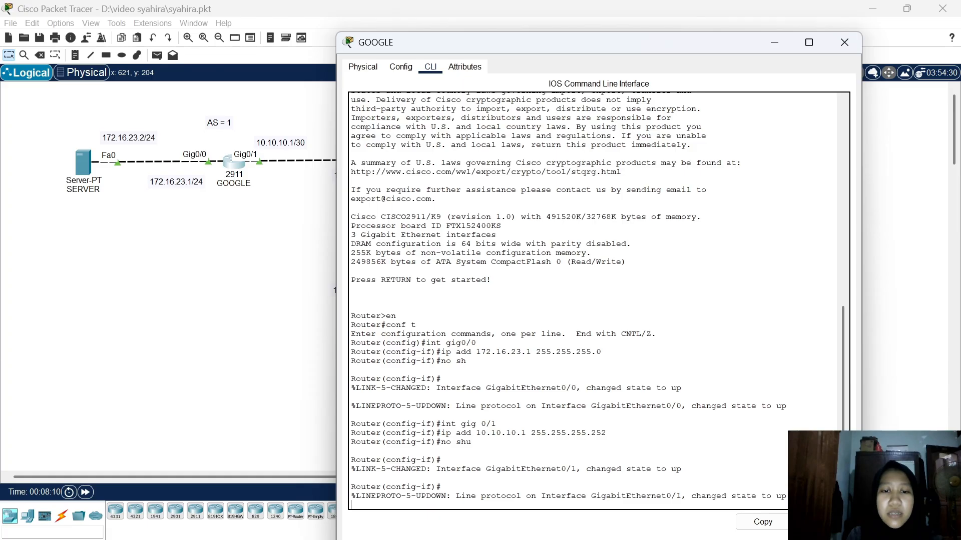
key("Return")
type("ex")
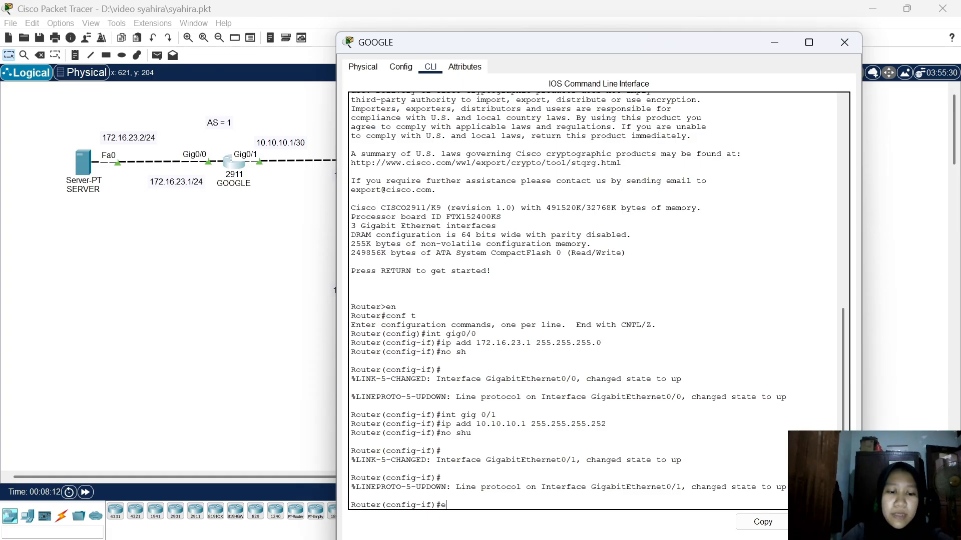
key("Return")
Try to enter BGP configuration on the GOOGLE router with router bgp and no AS number
type("router bgp")
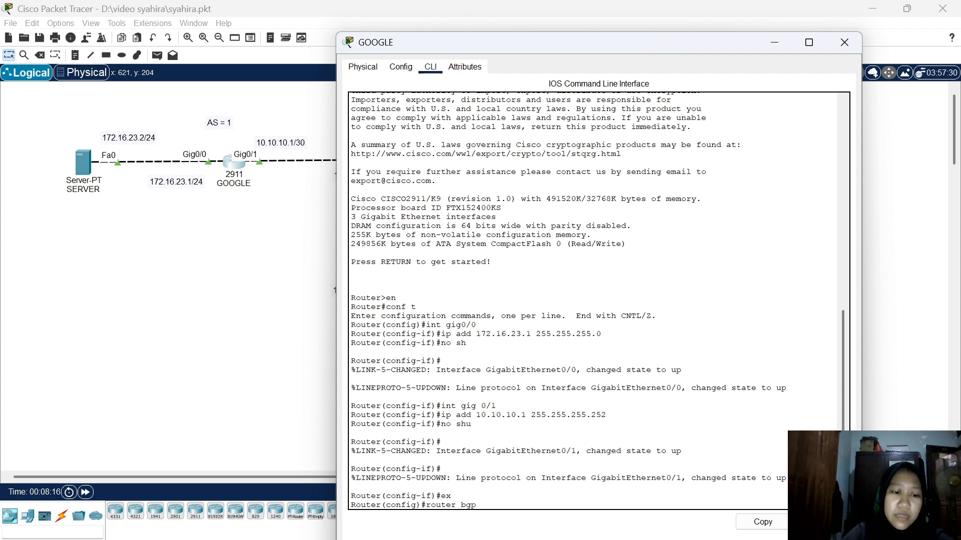
type(" q")
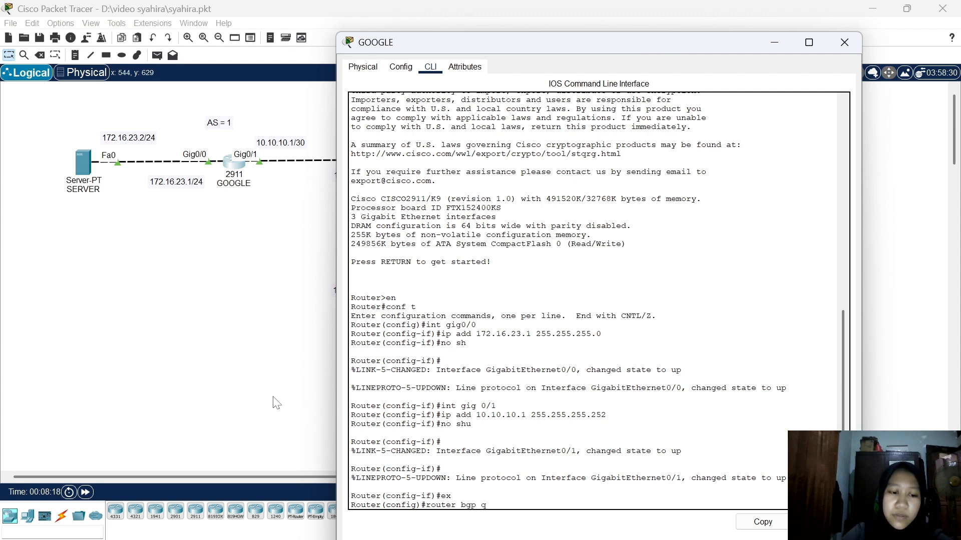
key("BackSpace")
type("1")
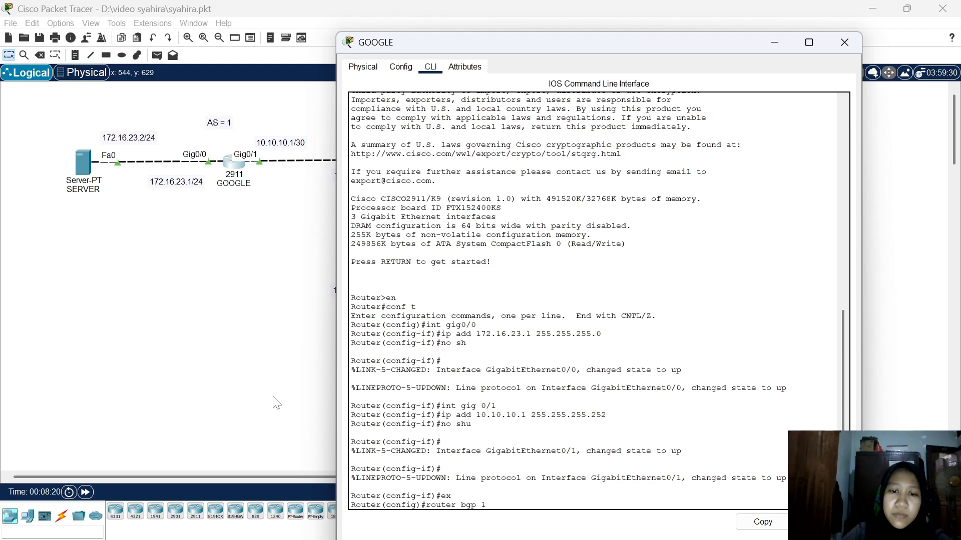
key("BackSpace")
key("Return")
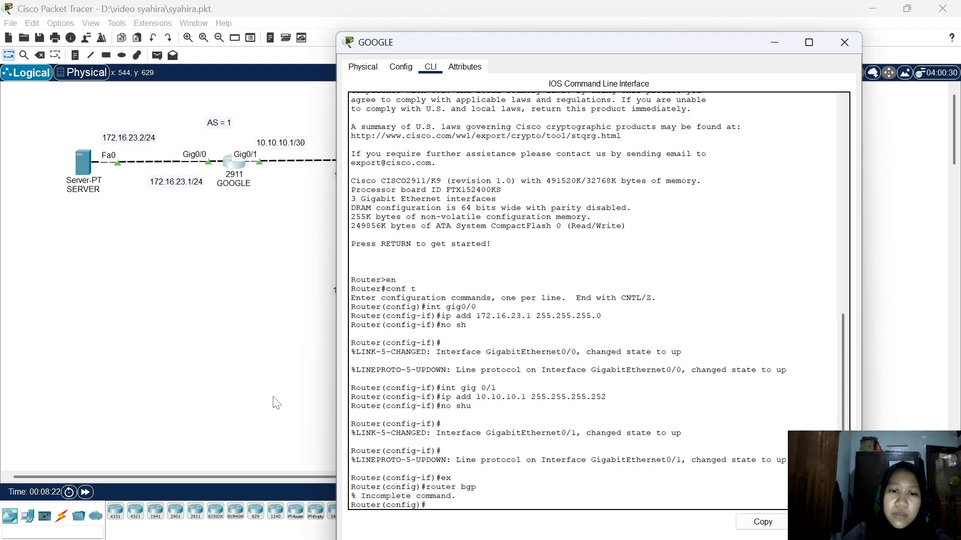
Enter BGP configuration for AS 1 on the GOOGLE router with router bgp 1
type("router b")
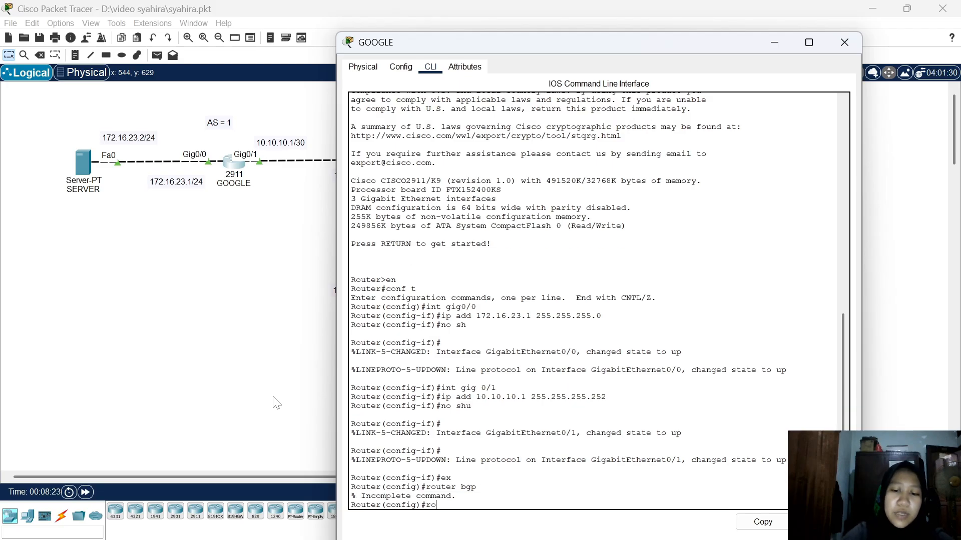
type("gp 1")
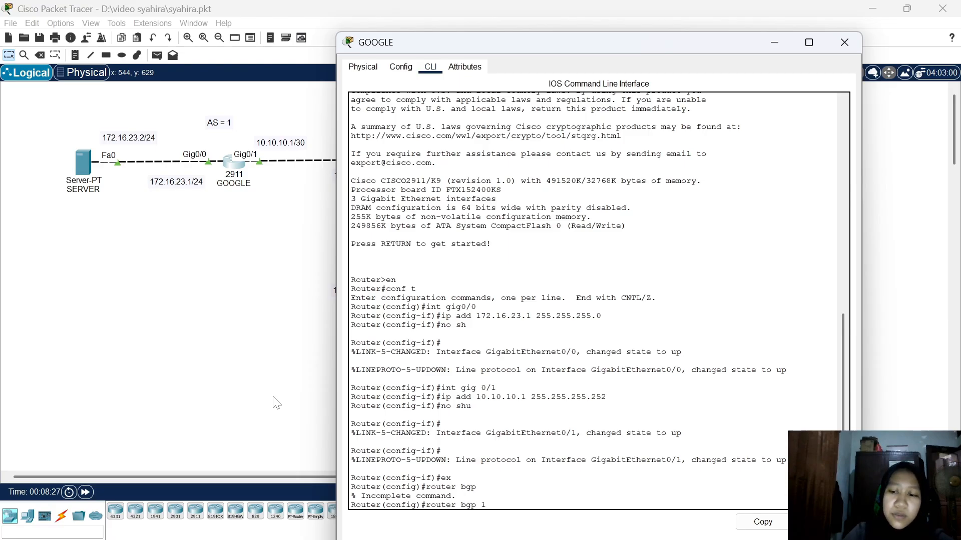
key("Return")
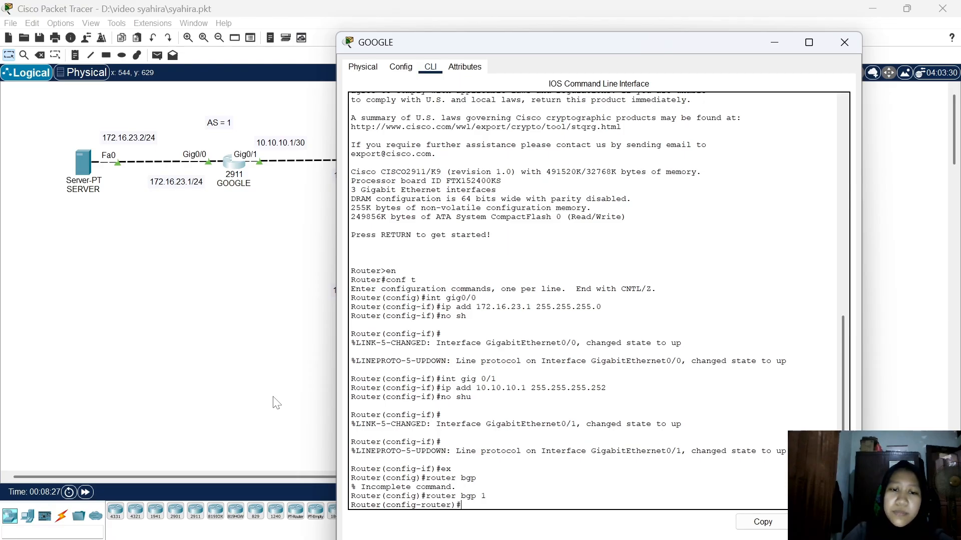
Declare the ISP router as BGP neighbor on GOOGLE with neighbor 10.10.10.2 remote-as 2
type("neigh")
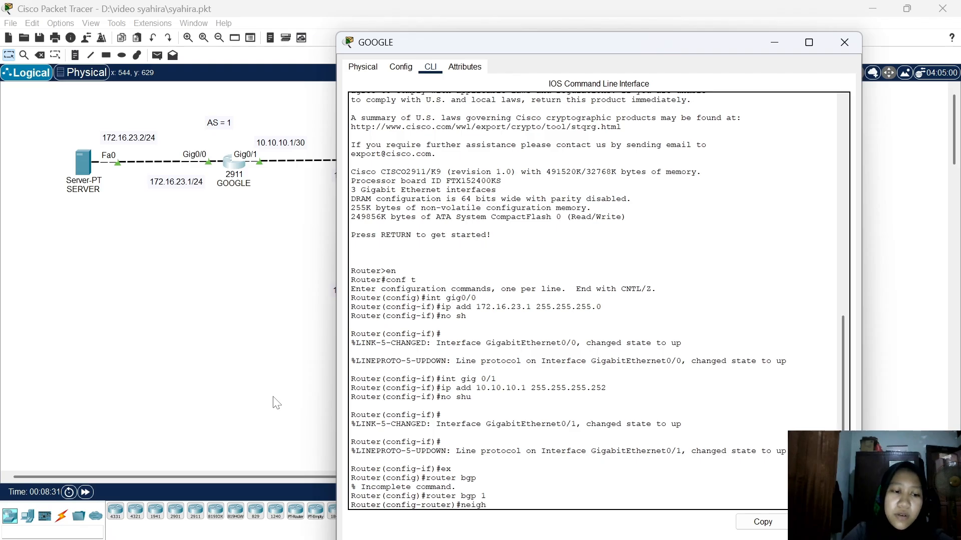
key("Tab")
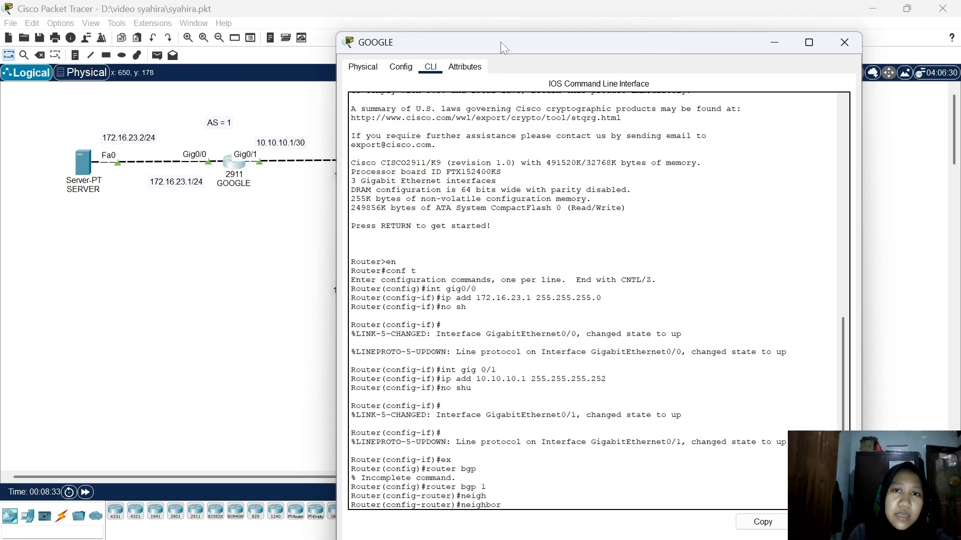
mouse_move(505, 41)
left_mouse_down()
mouse_move(572, 40)
mouse_move(488, 41)
left_mouse_up()
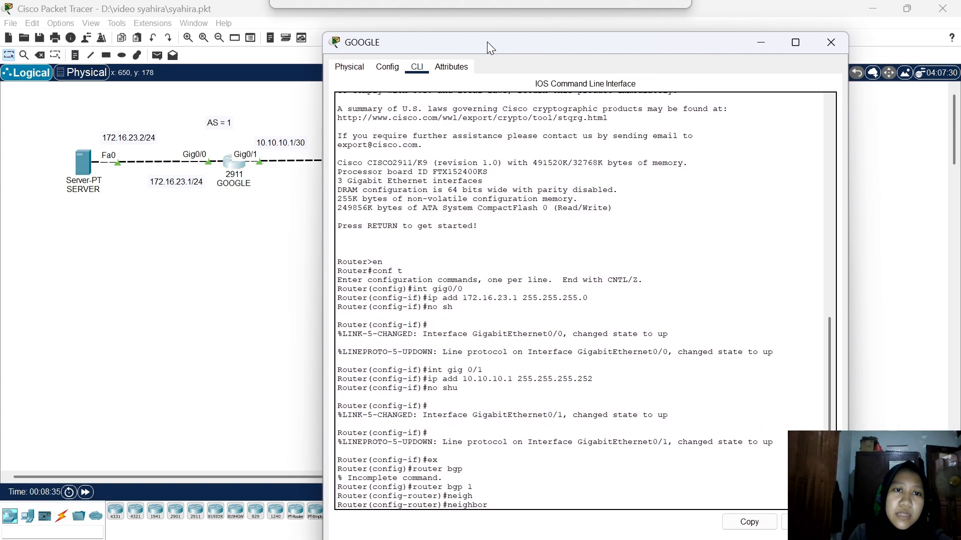
type("10.10.110")
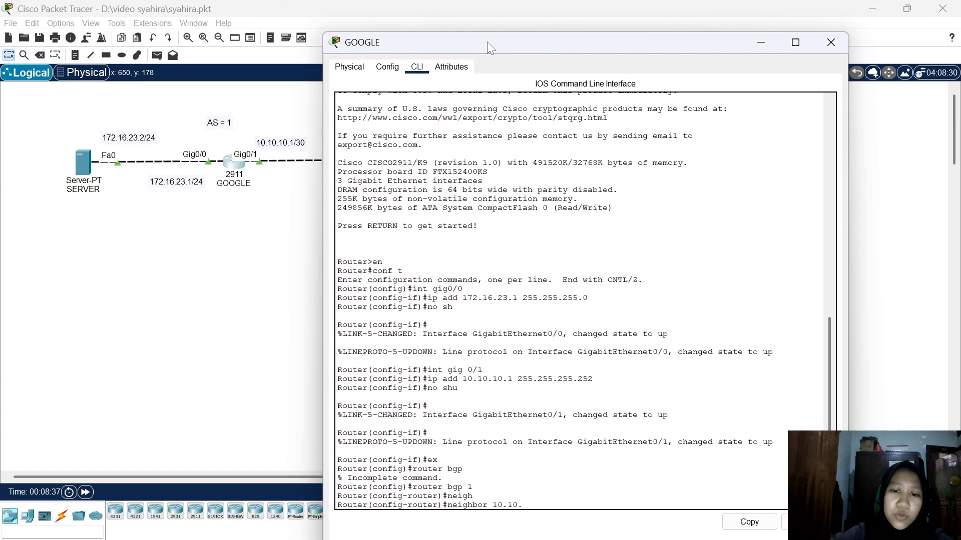
key("BackSpace")
key("BackSpace")
type("0.2")
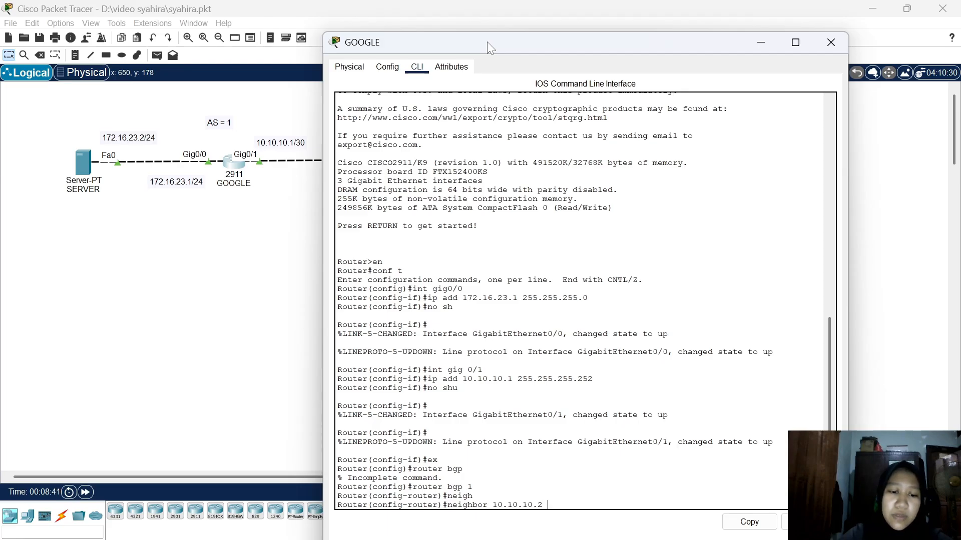
type(" re")
key("Tab")
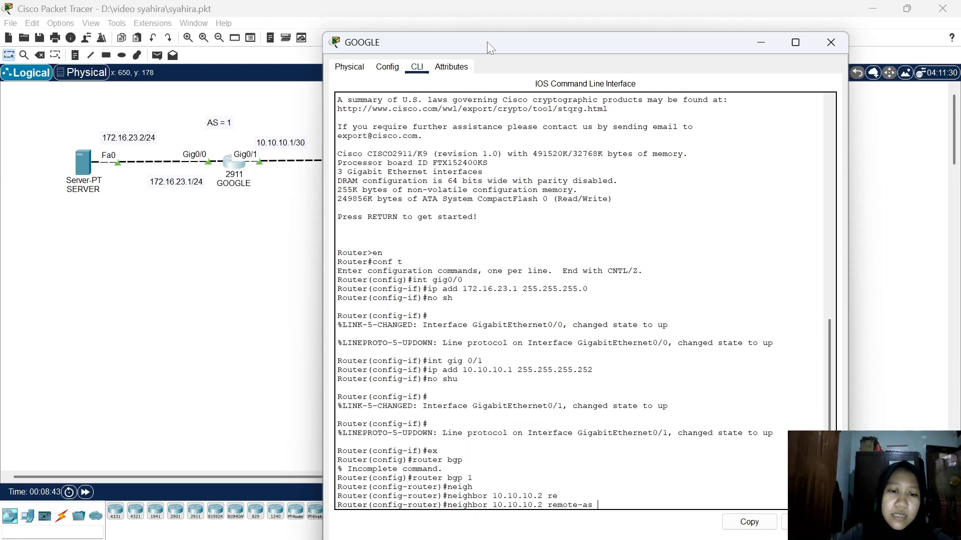
type("2")
key("Return")
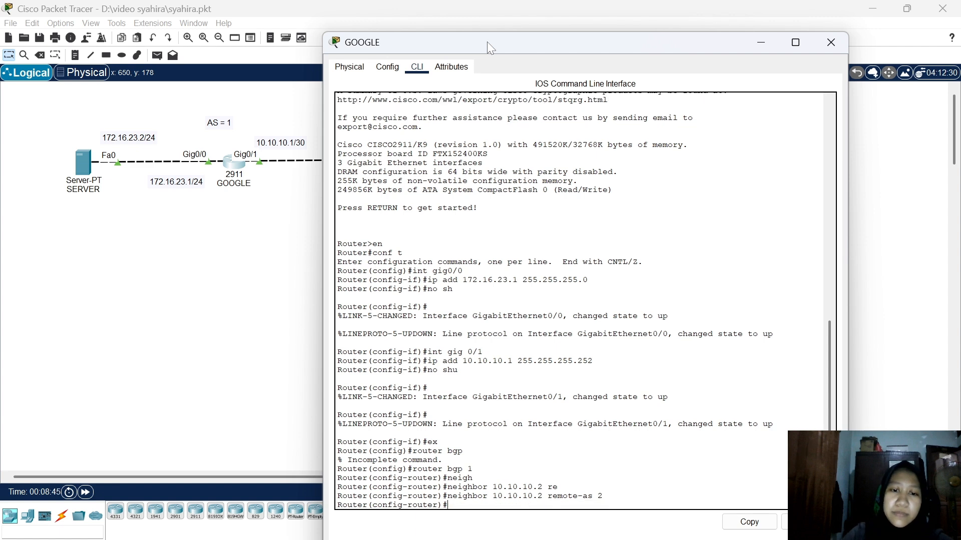
Advertise the link network to ISP in GOOGLE's BGP configuration with network 10.10.10.0 mask 255.255.255.252
type("net")
key("Tab")
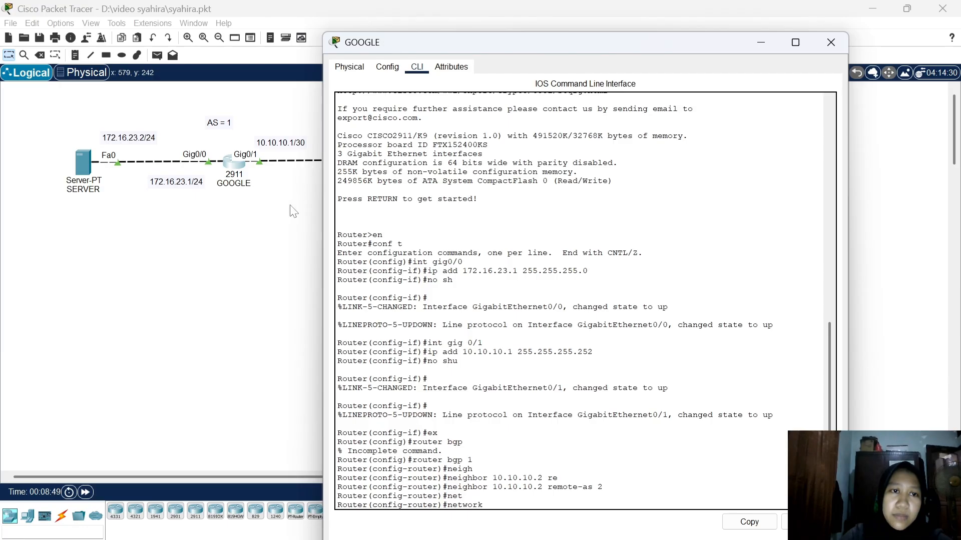
type("10.10.110.")
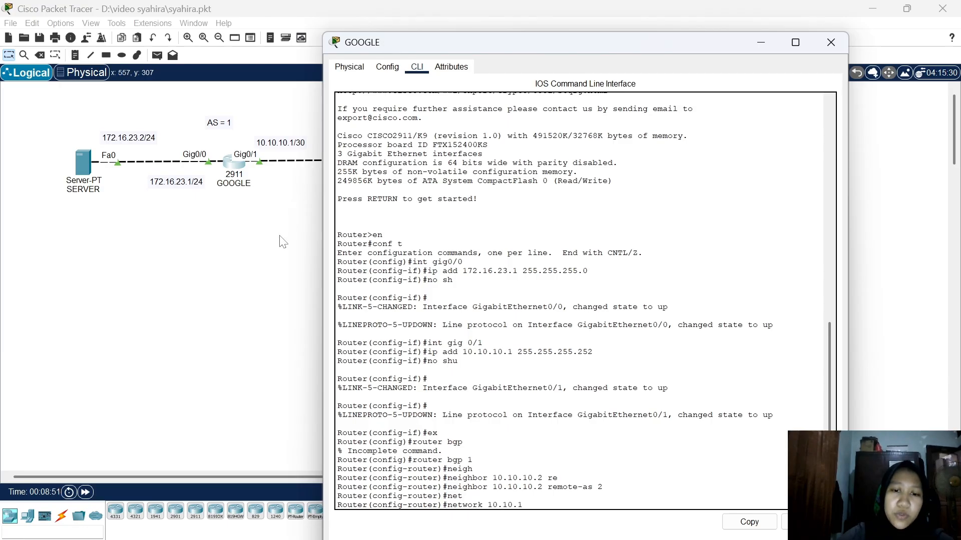
key("BackSpace")
key("BackSpace")
key("BackSpace")
type("0.0 ")
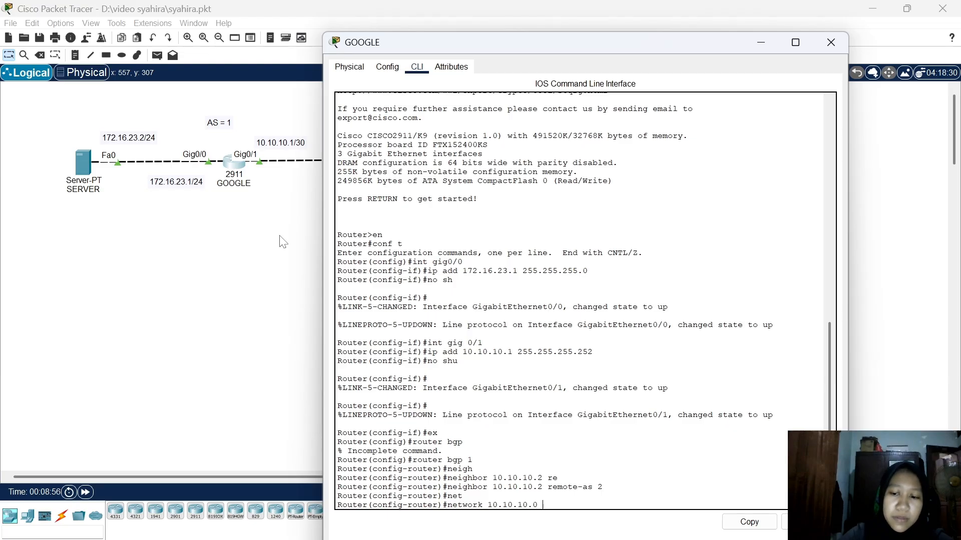
type("mask 2")
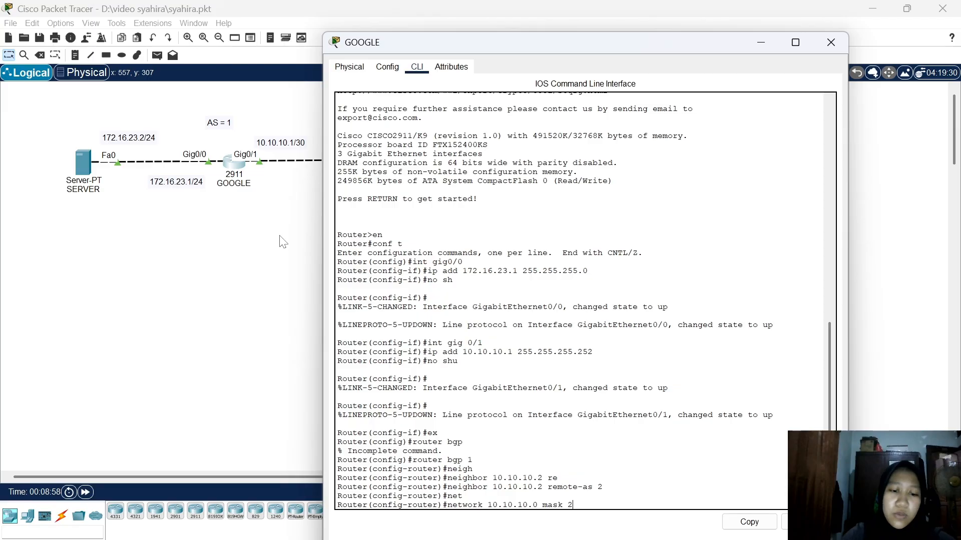
type("55.255.255.")
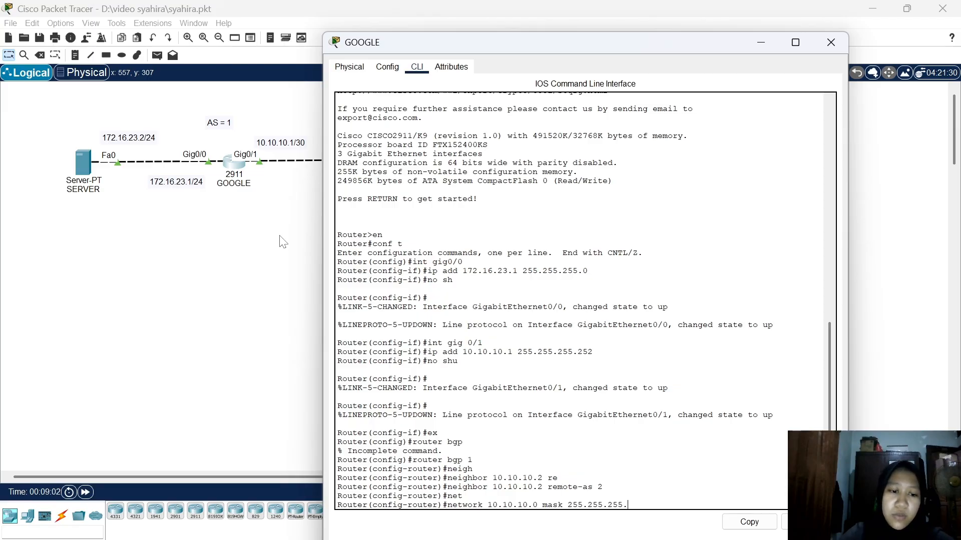
type("252")
key("Return")
Advertise the server network in GOOGLE's BGP configuration with network 172.16.23.0 mask 255.255.255.0 and close the router window
type("net")
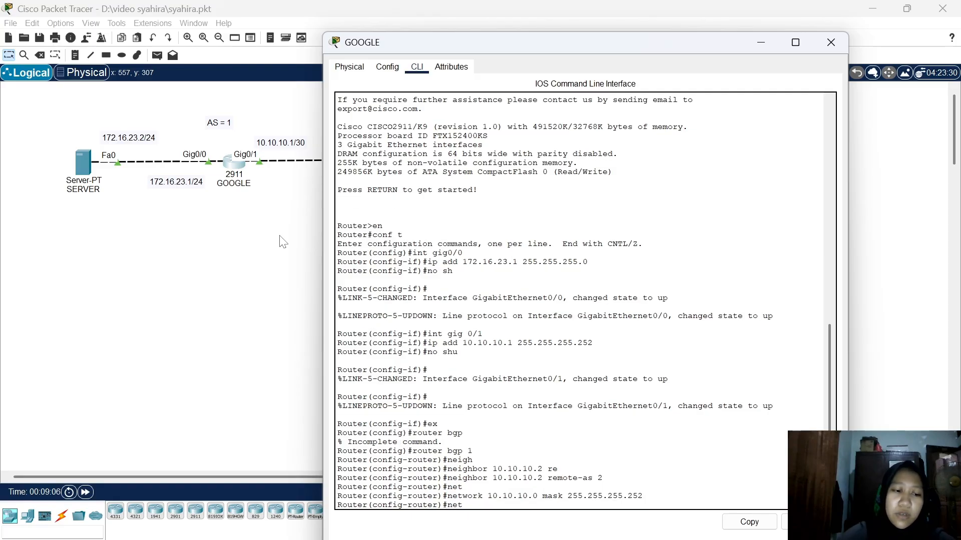
key("Tab")
type("1")
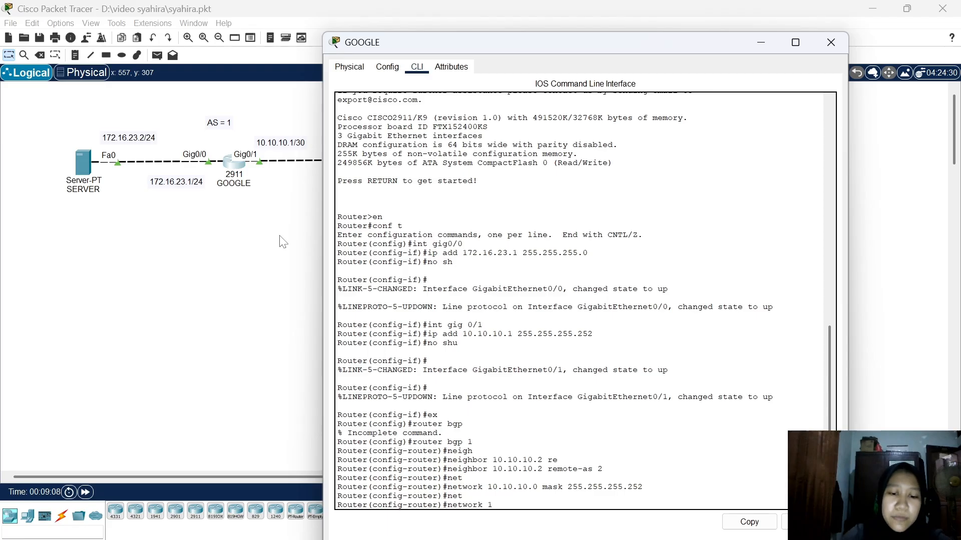
type("72.16.")
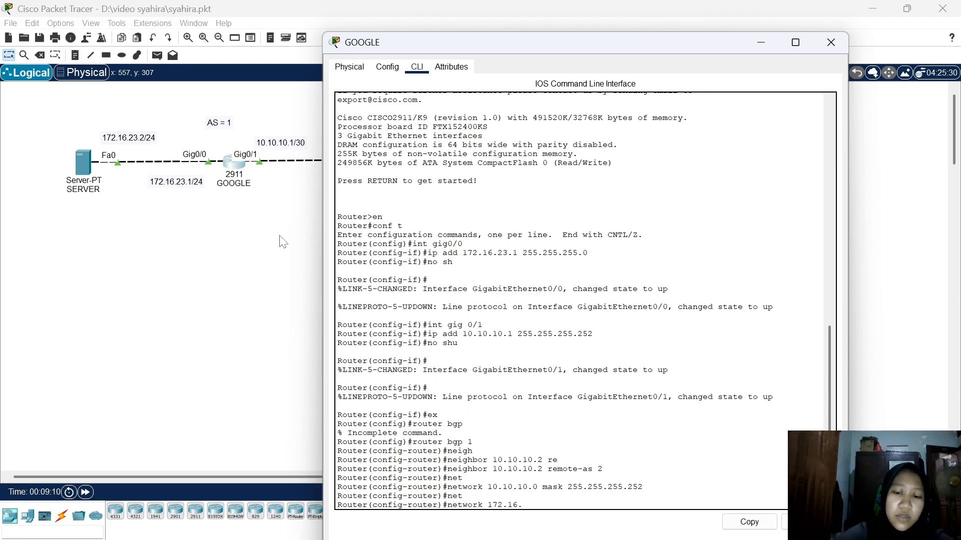
type("23.0")
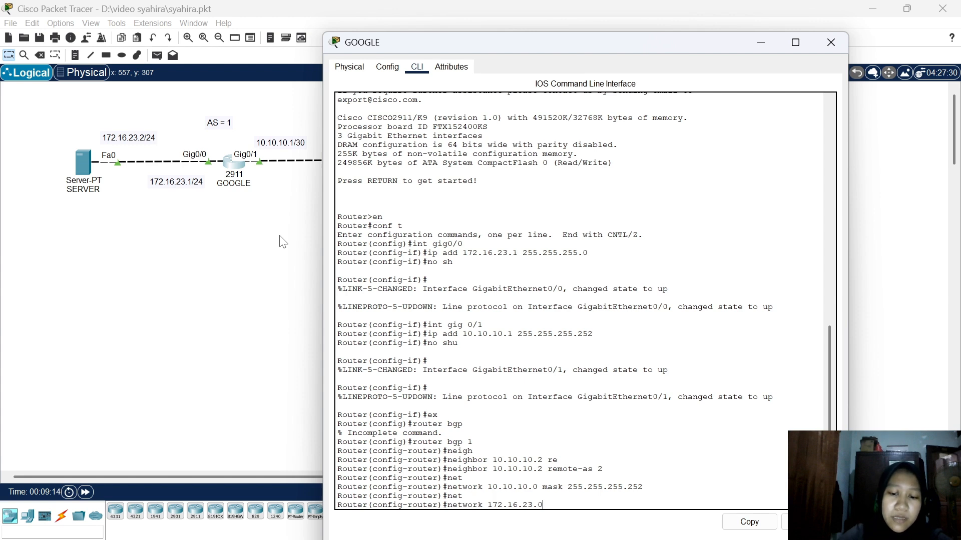
type(" mask ")
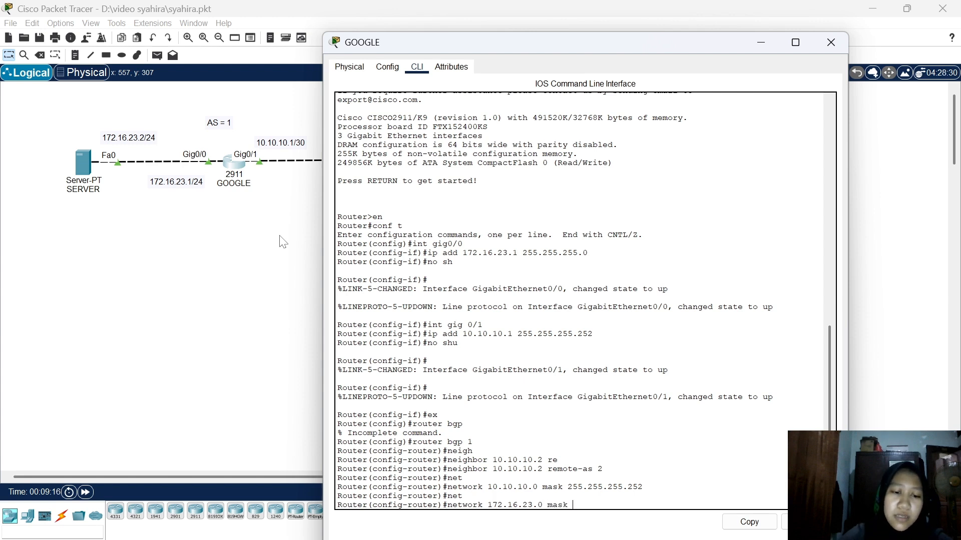
type("255.255")
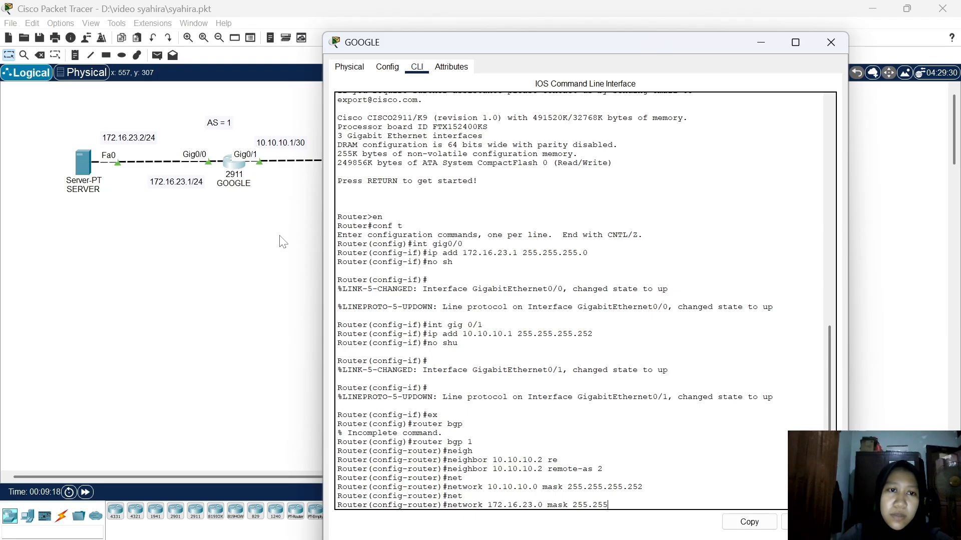
type(".255.0")
key("Return")
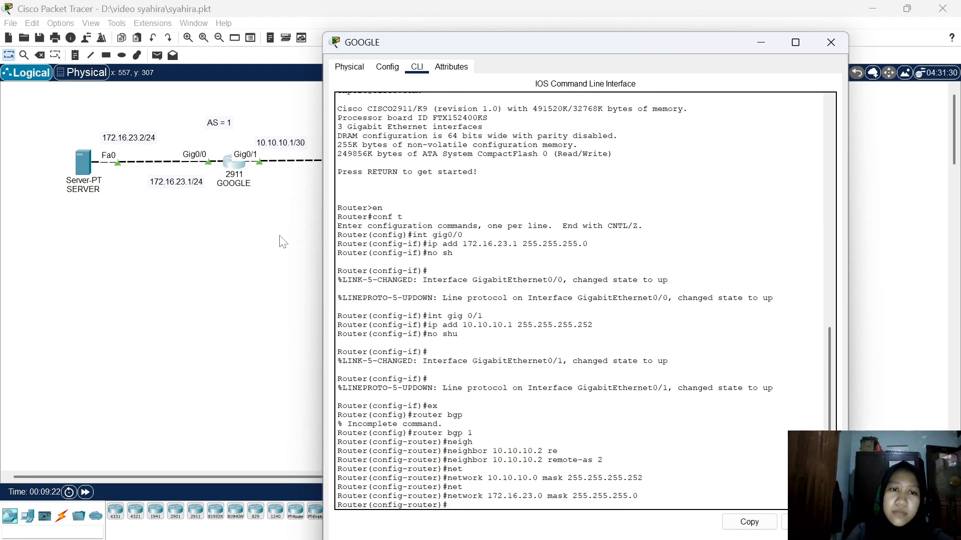
key("alt+F4")
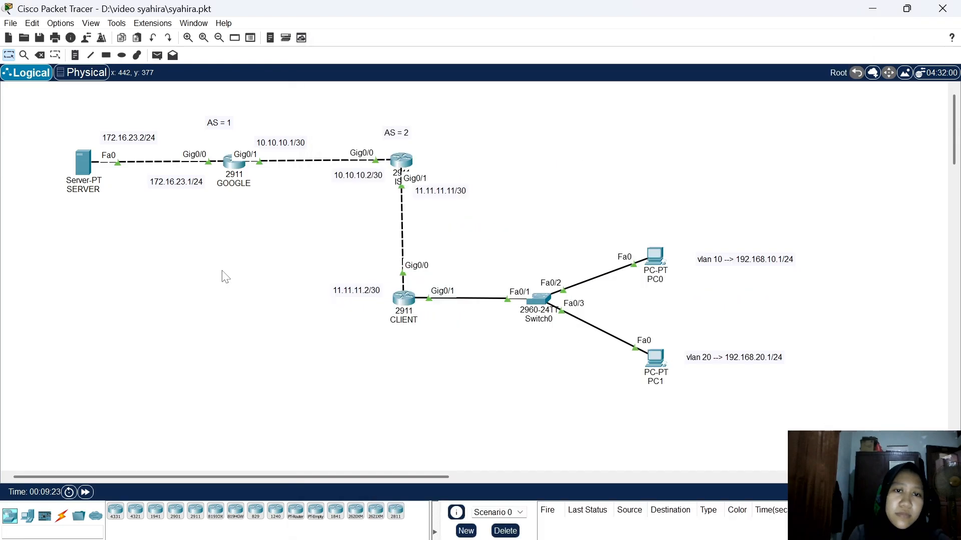
Open the ISP router's command line and exit interface configuration to global configuration mode
left_click(406, 161)
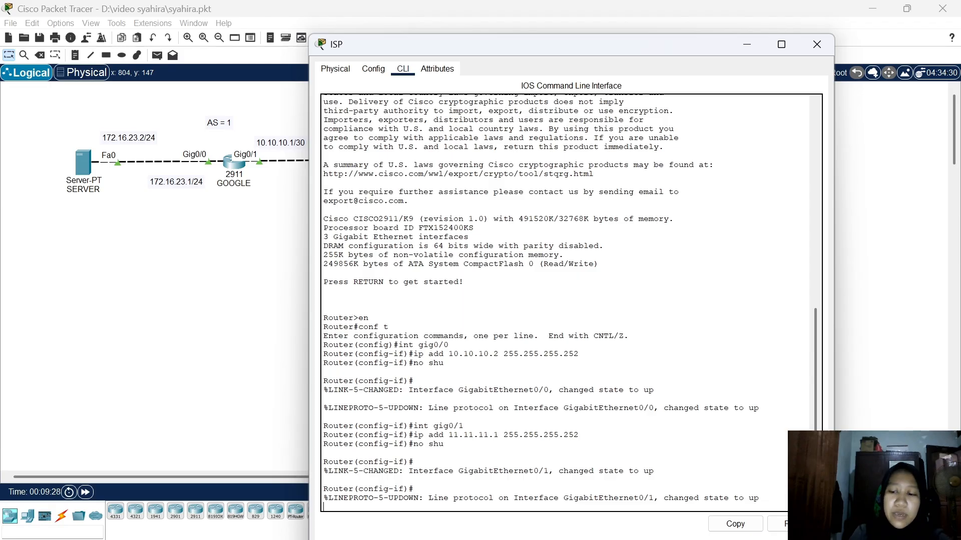
key("Return")
type("ex")
key("Return")
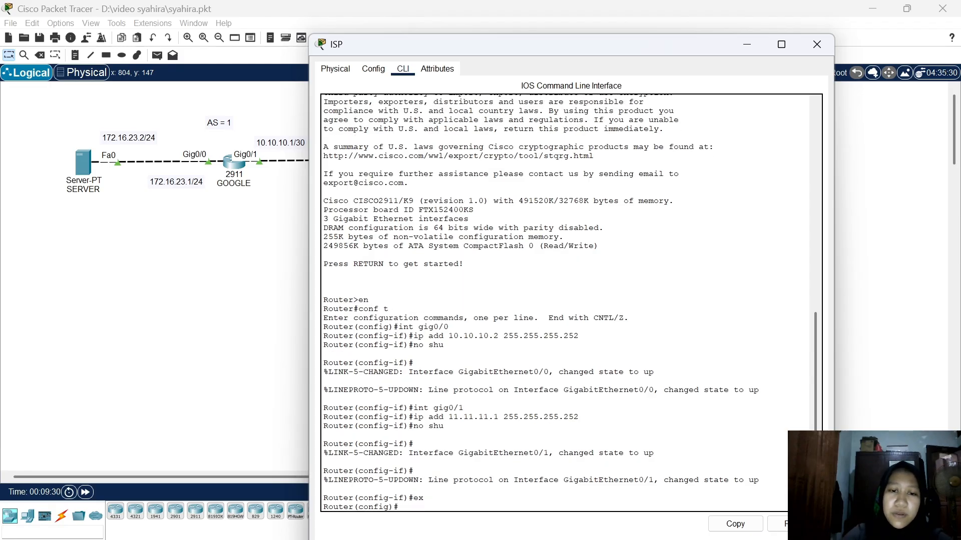
Enter BGP configuration on the ISP router with router bgp 11
type("router")
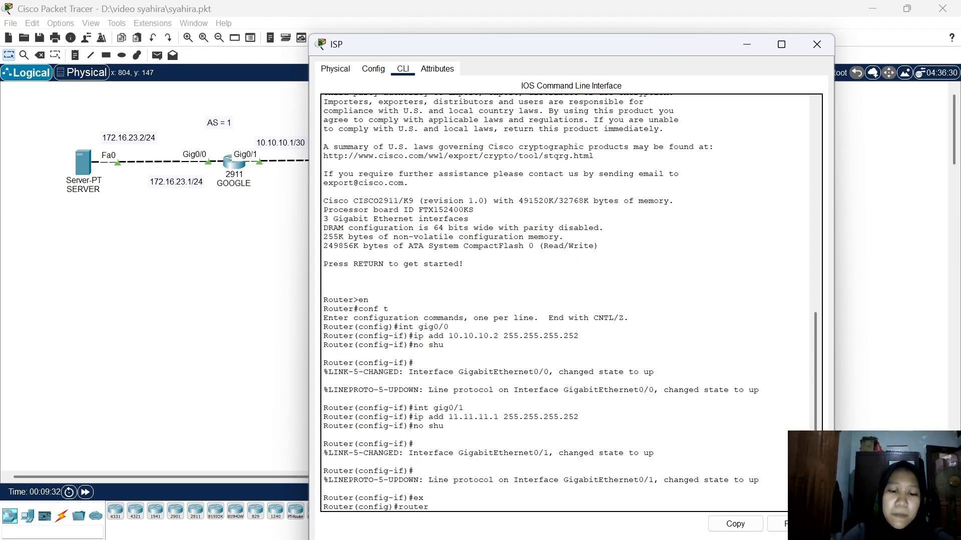
type(" bgp")
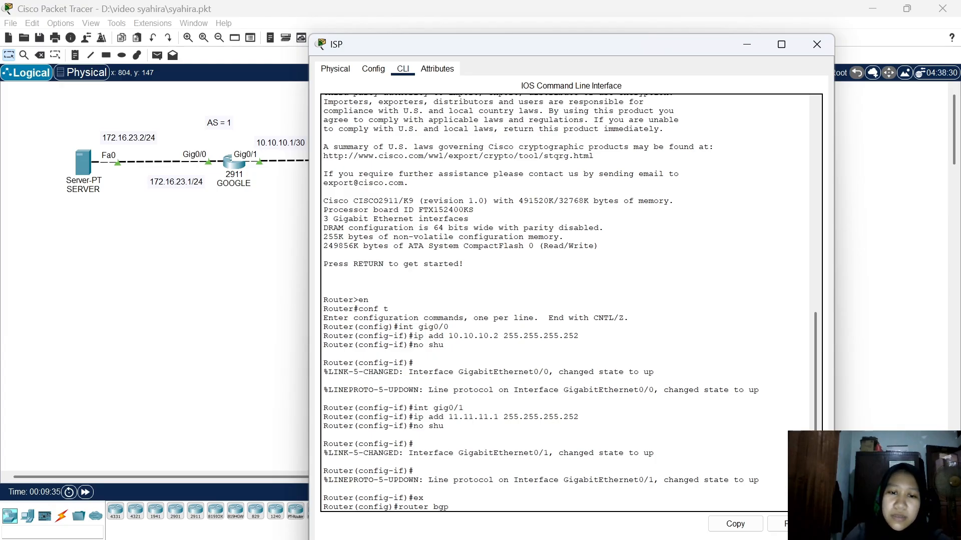
type(" 11")
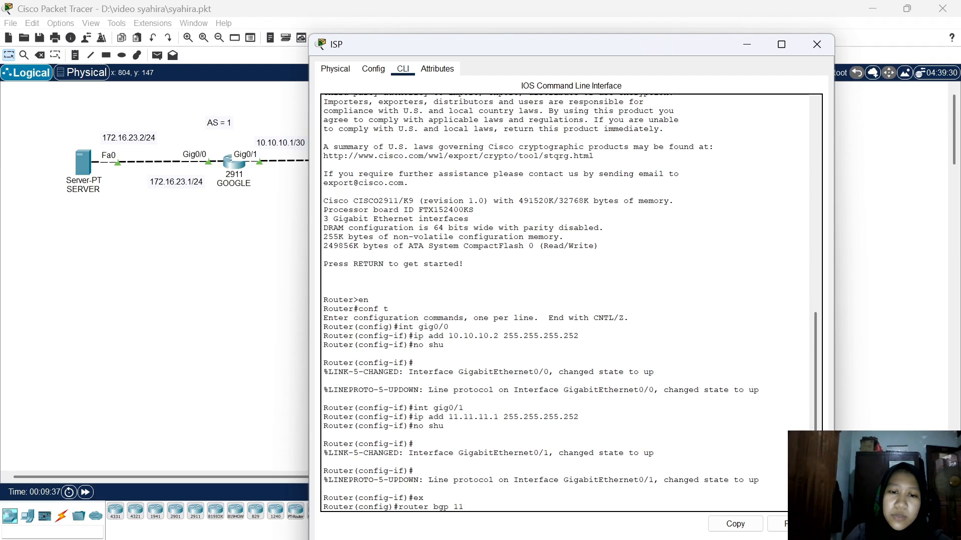
key("Return")
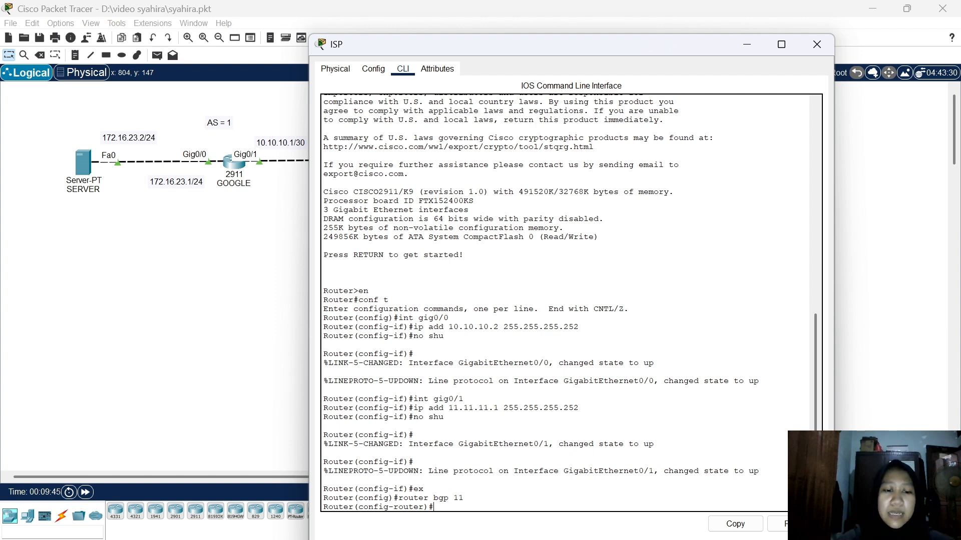
Declare the GOOGLE router as BGP neighbor on ISP with neighbor 10.10.10.1 remote-as 1
type("eigh")
key("Tab")
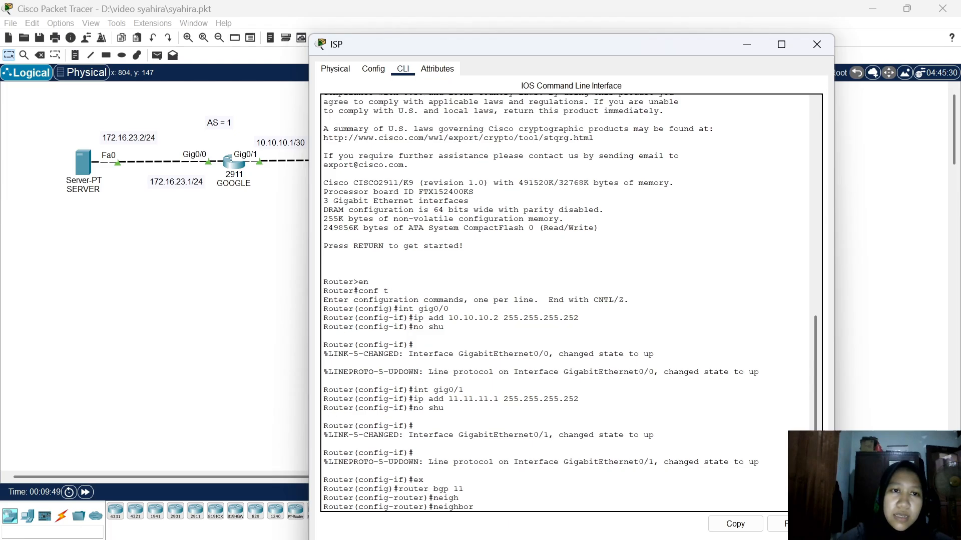
type("10.10.10.1")
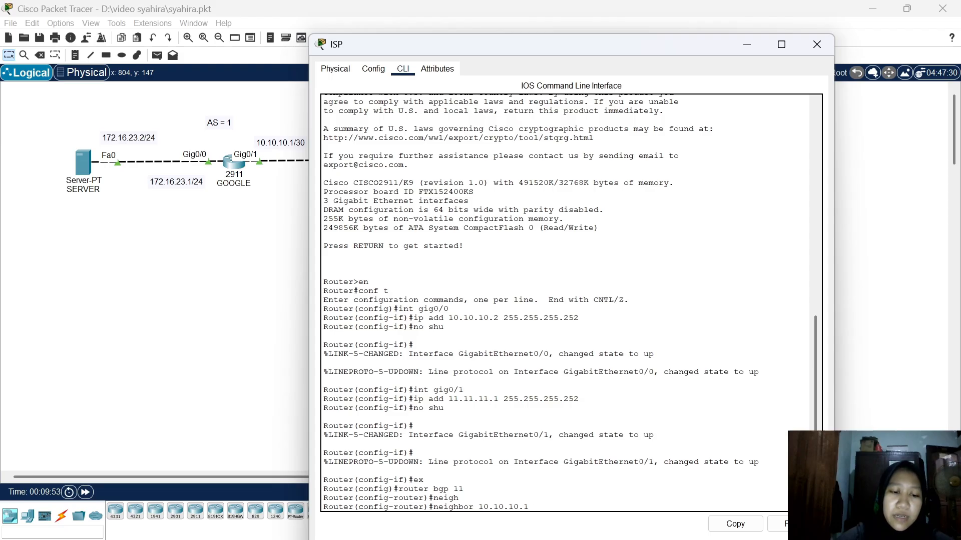
type(" rem")
key("Tab")
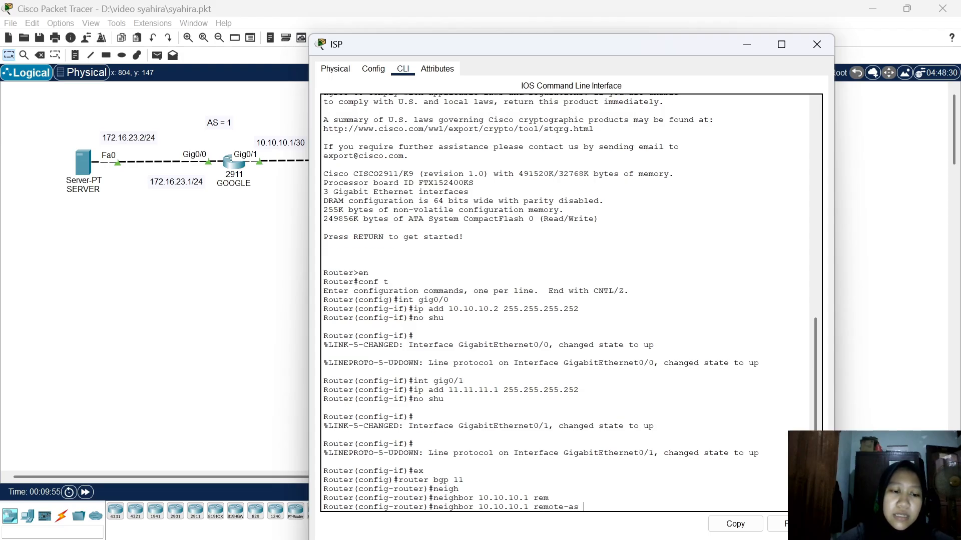
type("1")
key("Return")
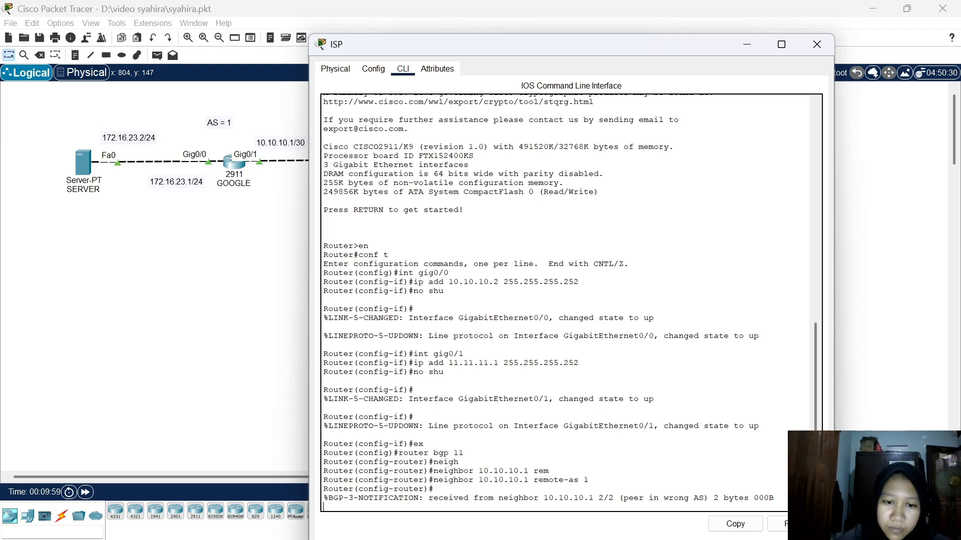
key("Return")
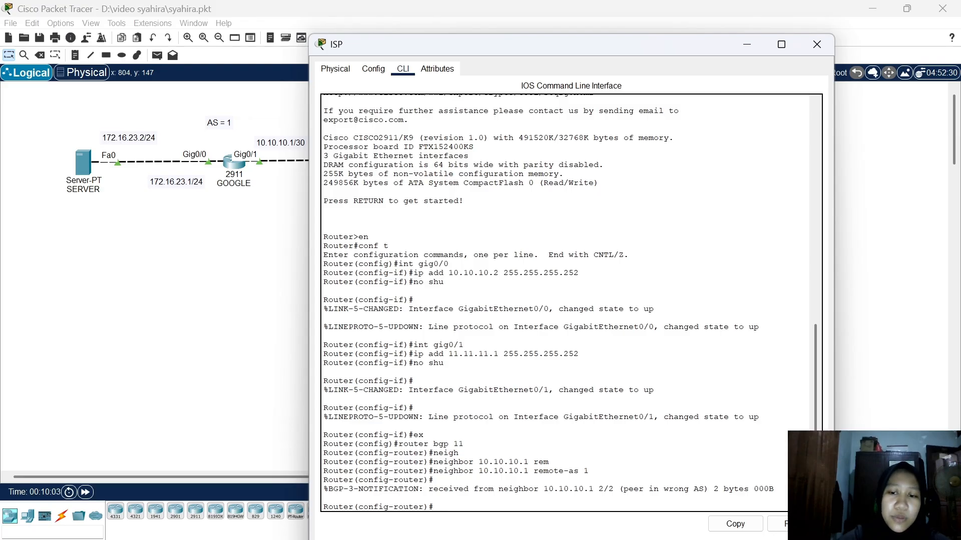
Advertise the link network to GOOGLE in ISP's BGP configuration with network 10.10.10.0 mask 255.255.255.252
type("net")
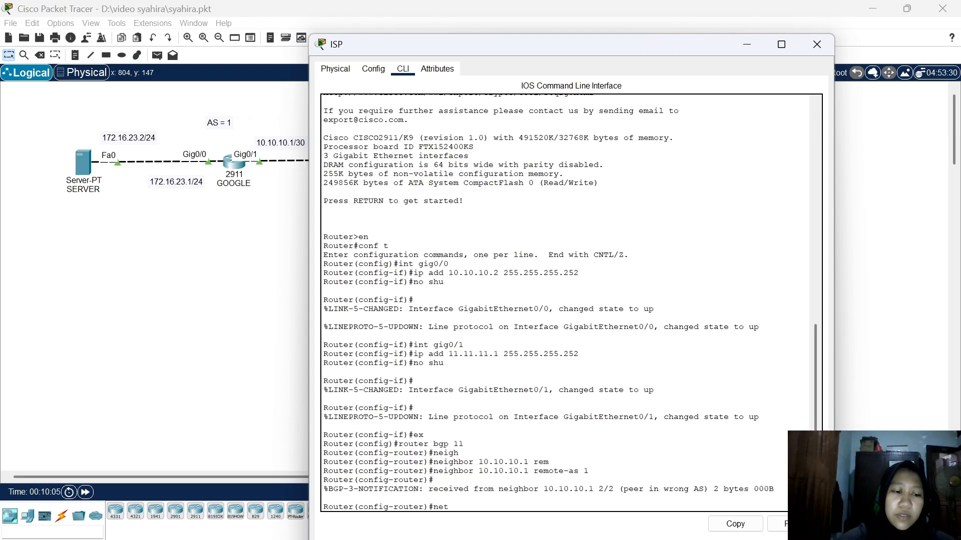
key("Tab")
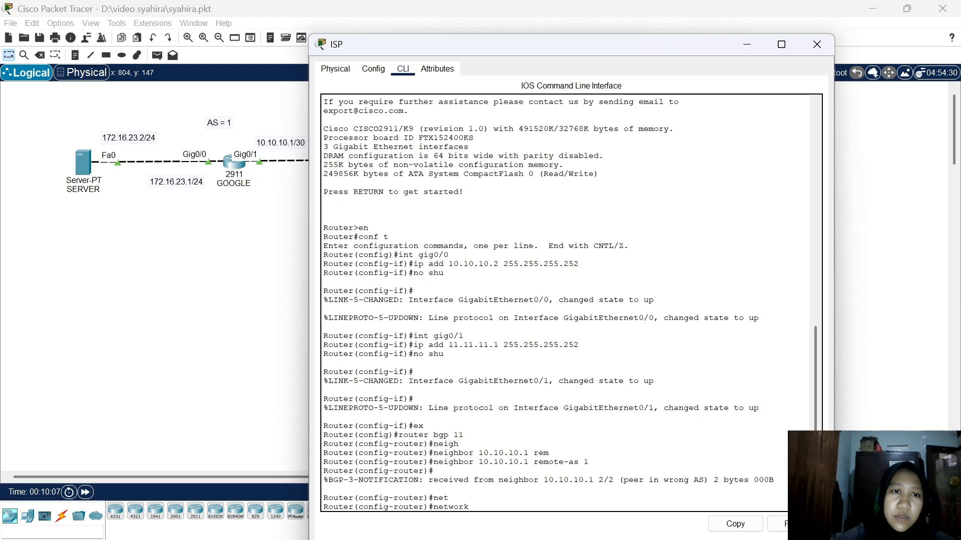
left_click(279, 403)
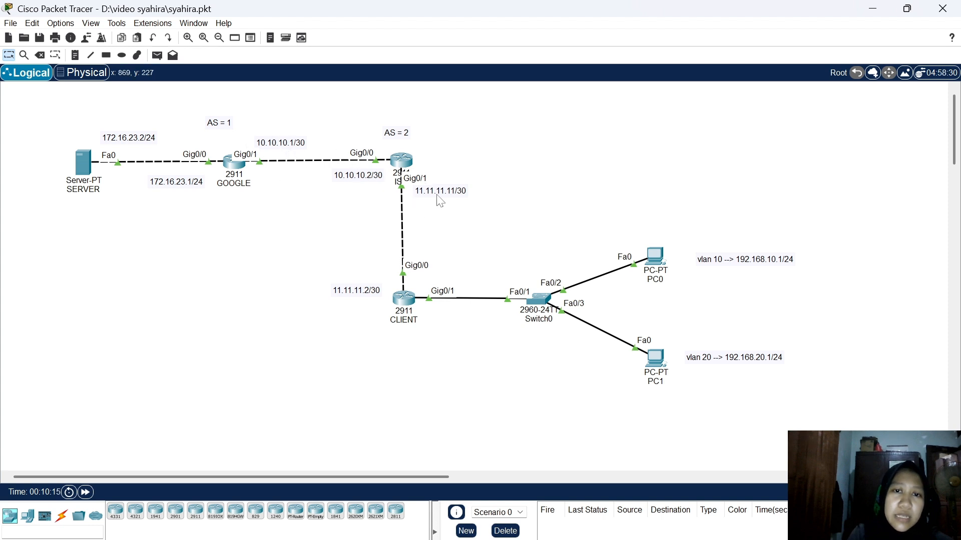
left_click(403, 161)
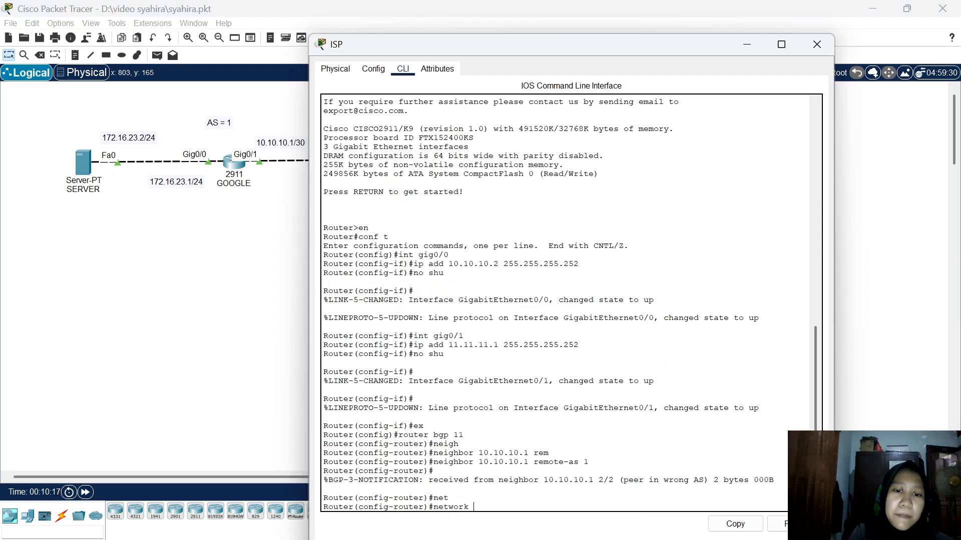
type("10.10.10.0")
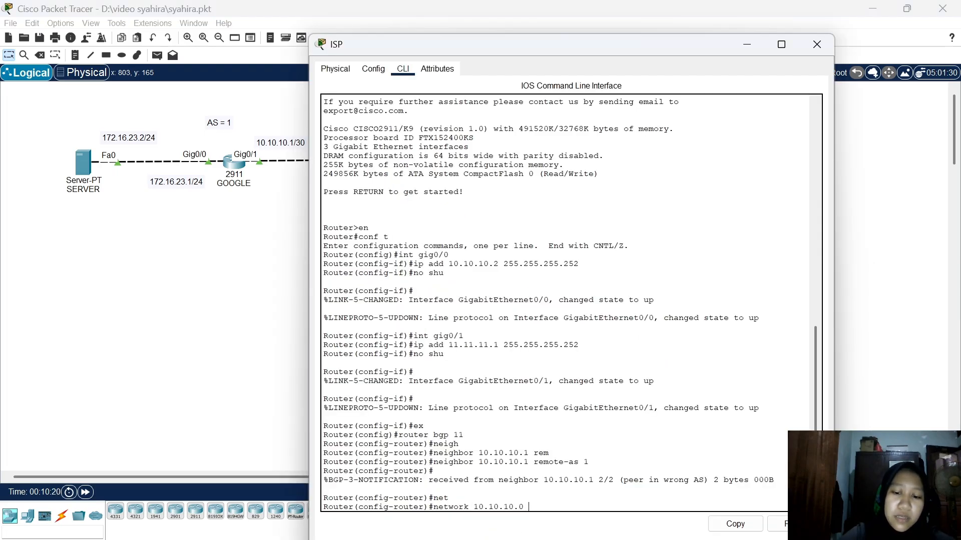
type(" mask 255.")
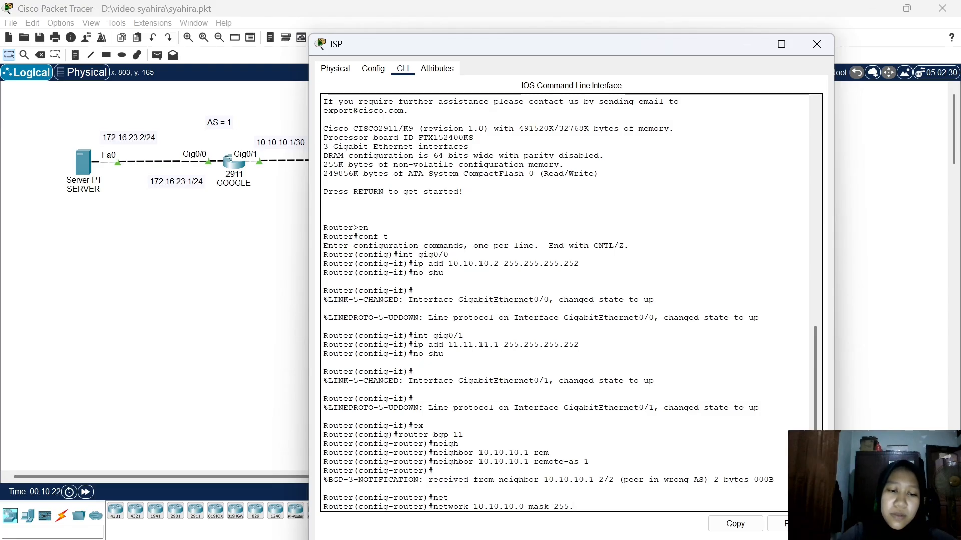
type("255.255.252")
key("Return")
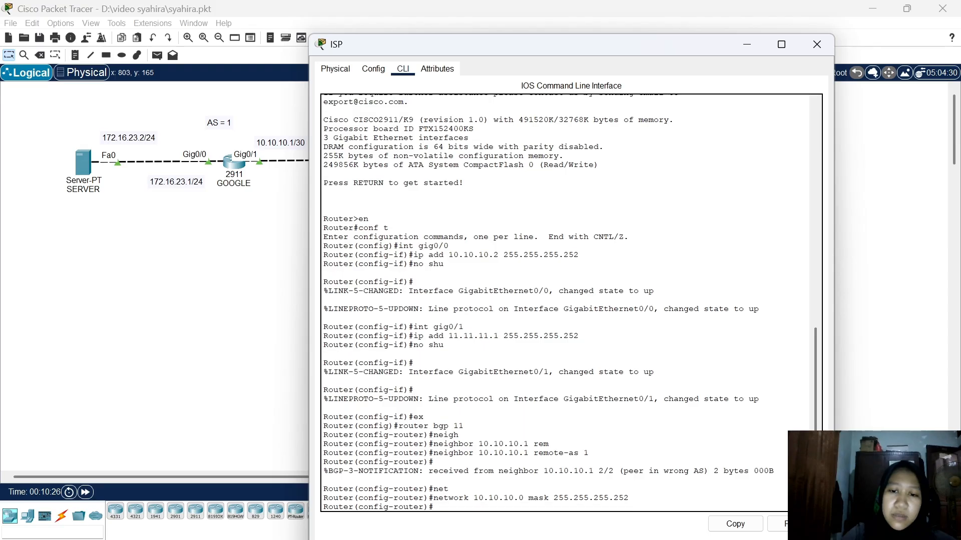
Advertise the ISP–CLIENT link network in ISP's BGP configuration with network 11.11.11.0 mask 255.255.255.252
type("net")
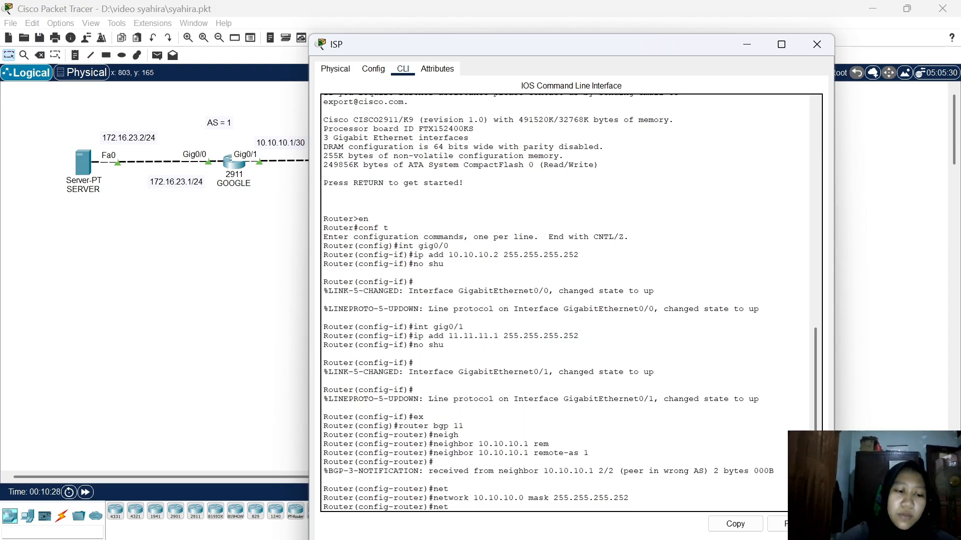
key("Tab")
type("11.11.1")
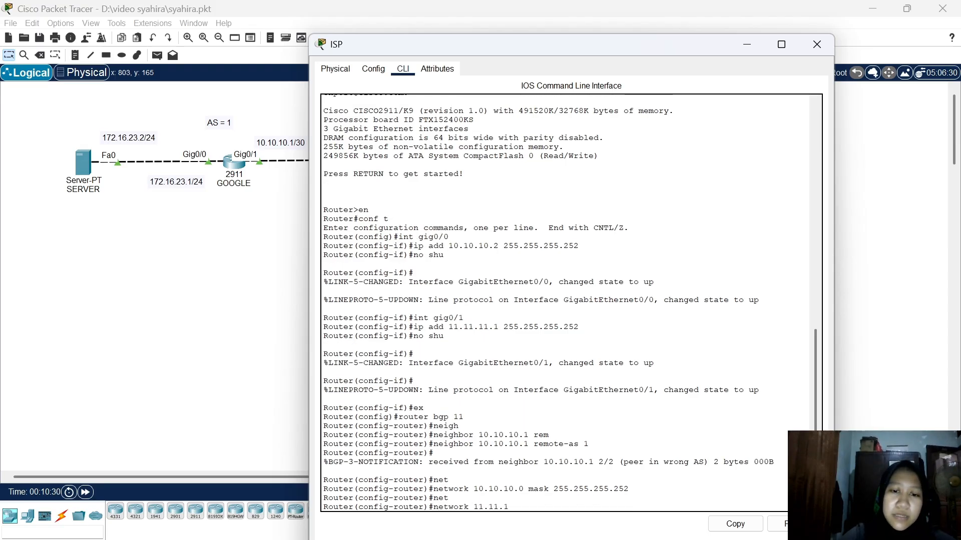
type("1.0 mas")
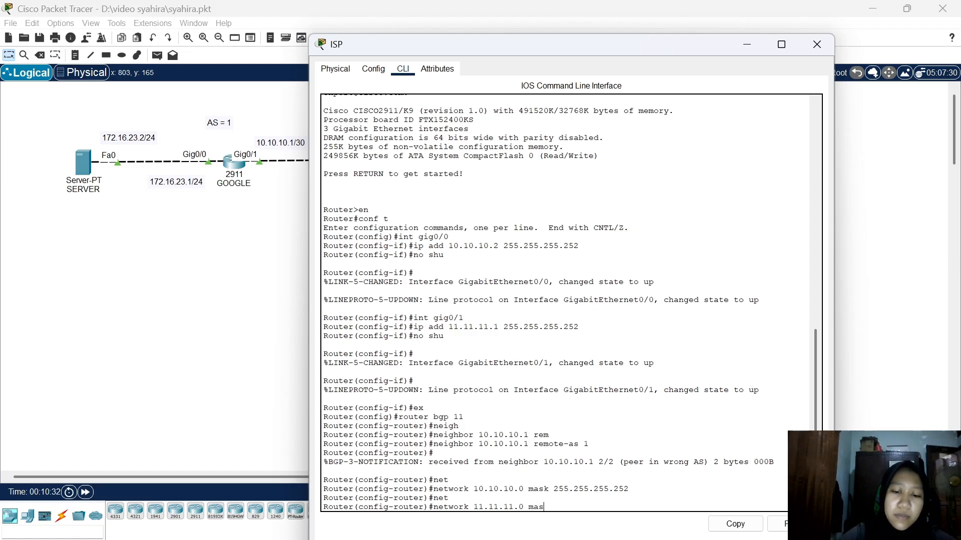
type("k 255.255.255.")
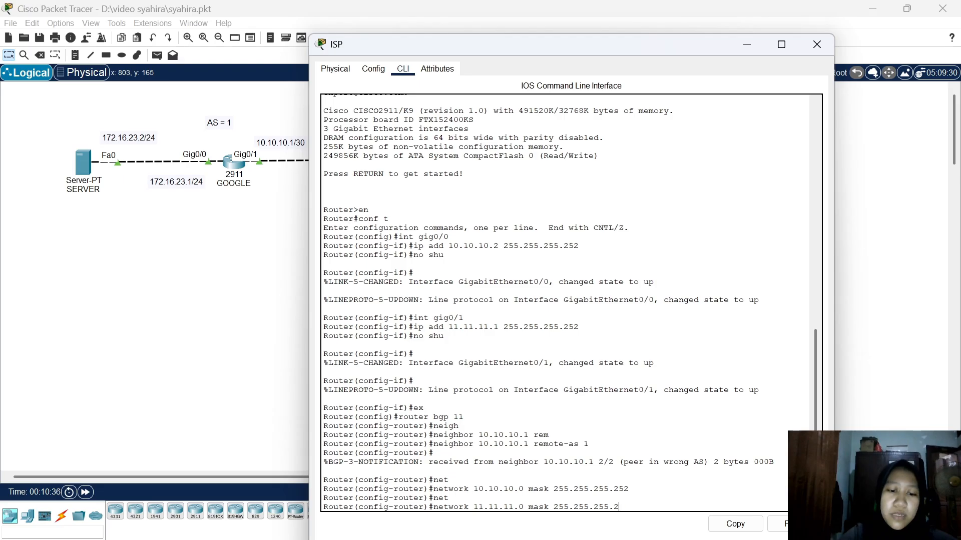
type("252")
key("Return")
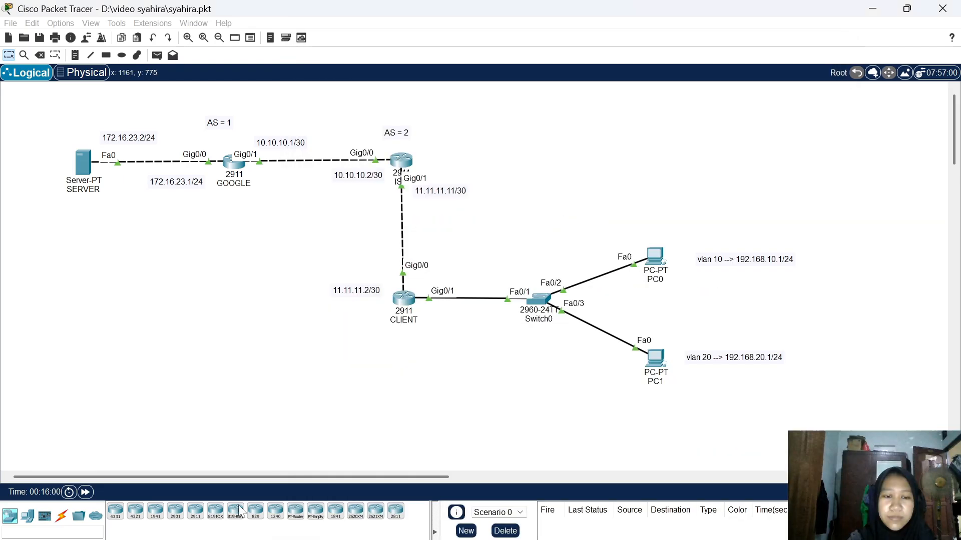
Display the ISP router's routing table with do sh ip route
left_click(403, 160)
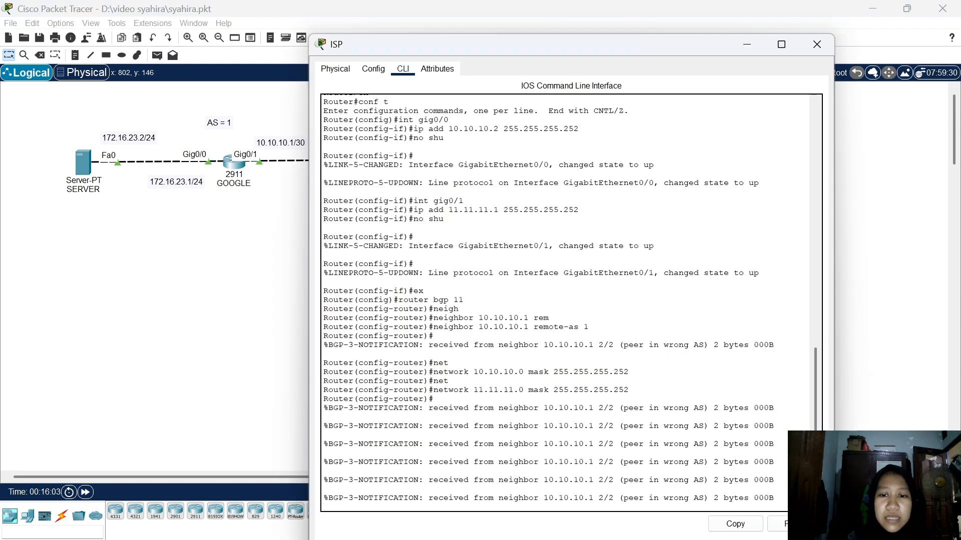
key("Return")
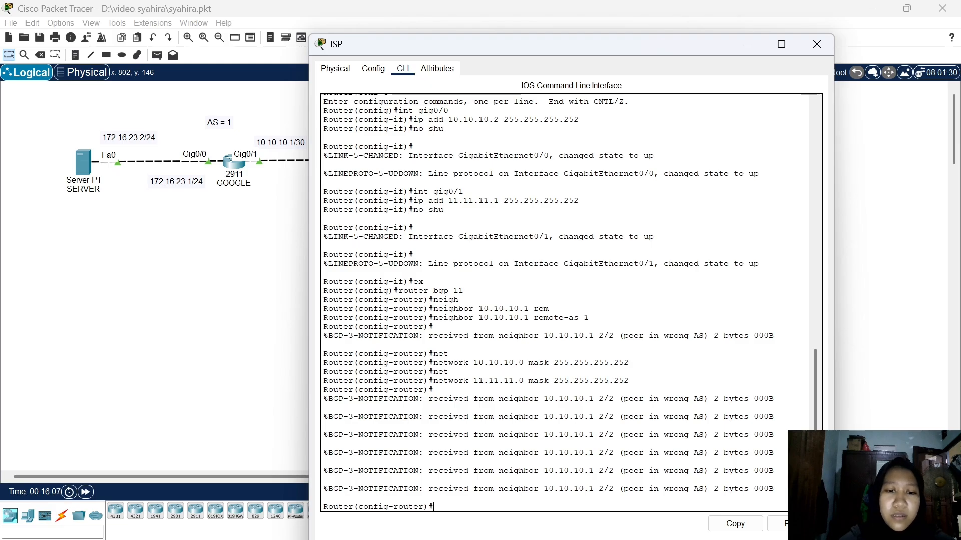
type("do sh ")
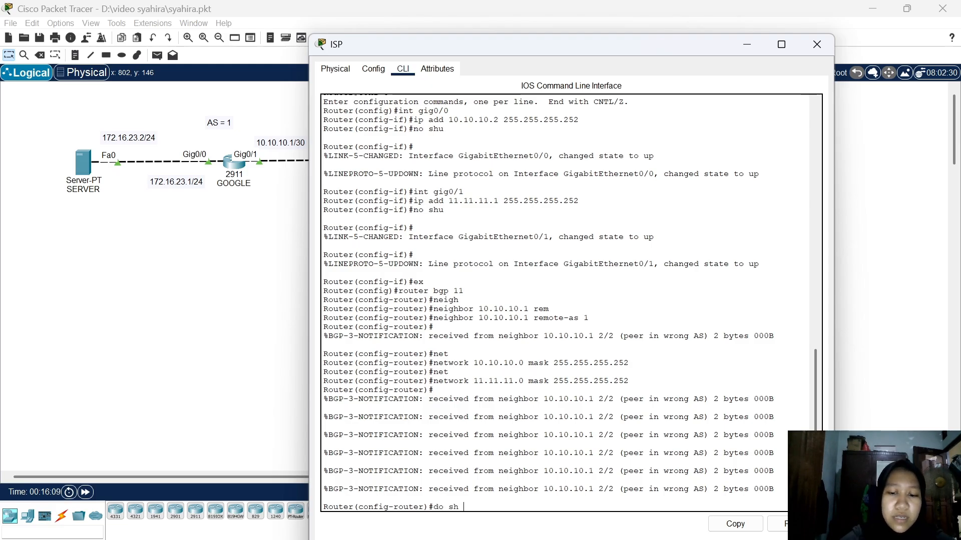
type("ip route")
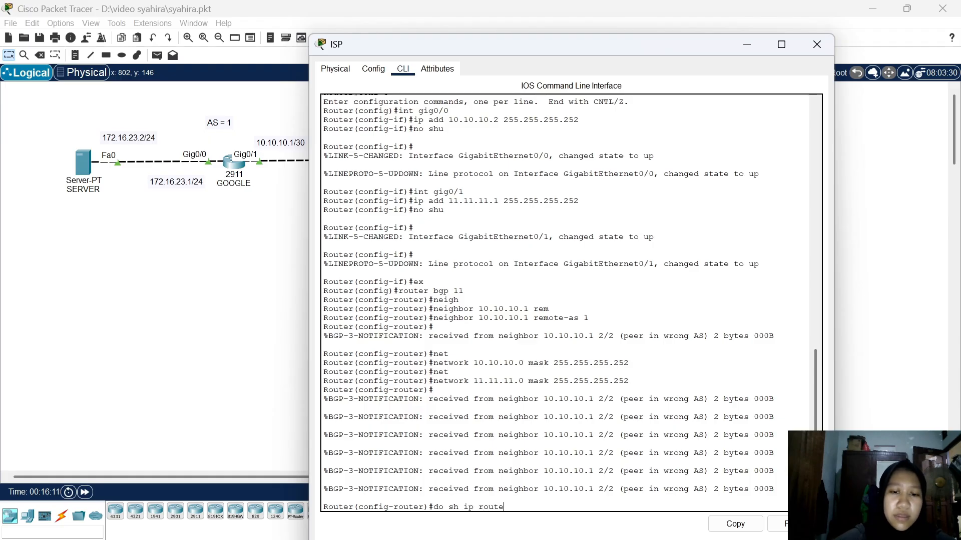
key("Return")
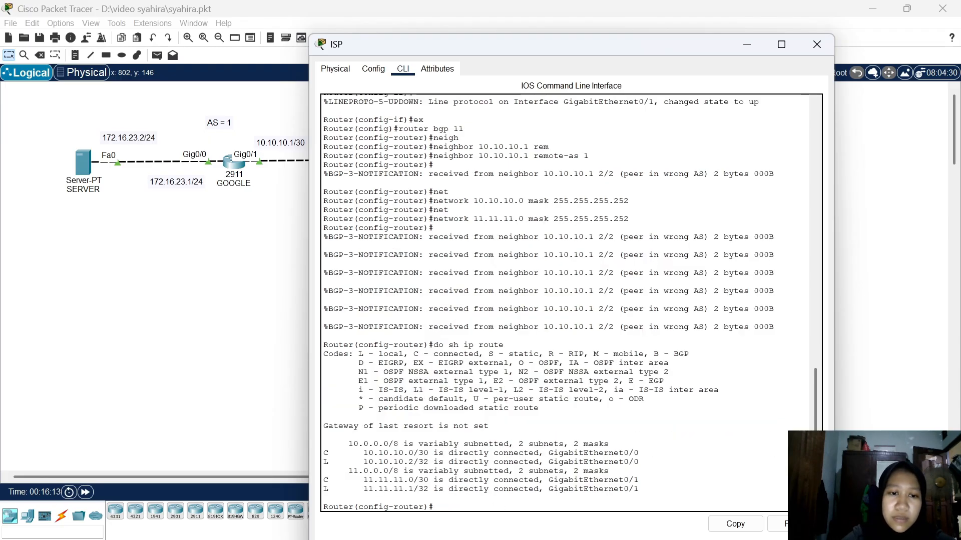
key("Return")
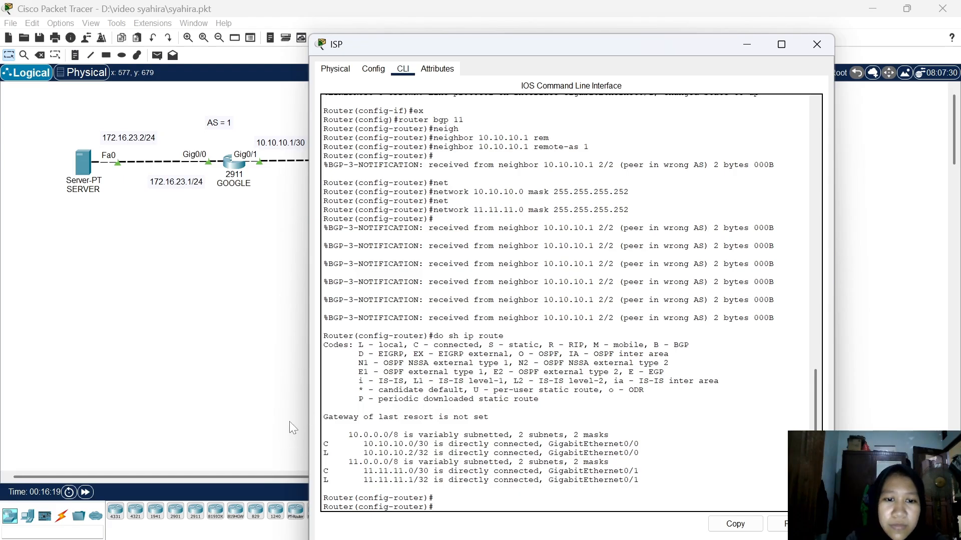
left_click(194, 415)
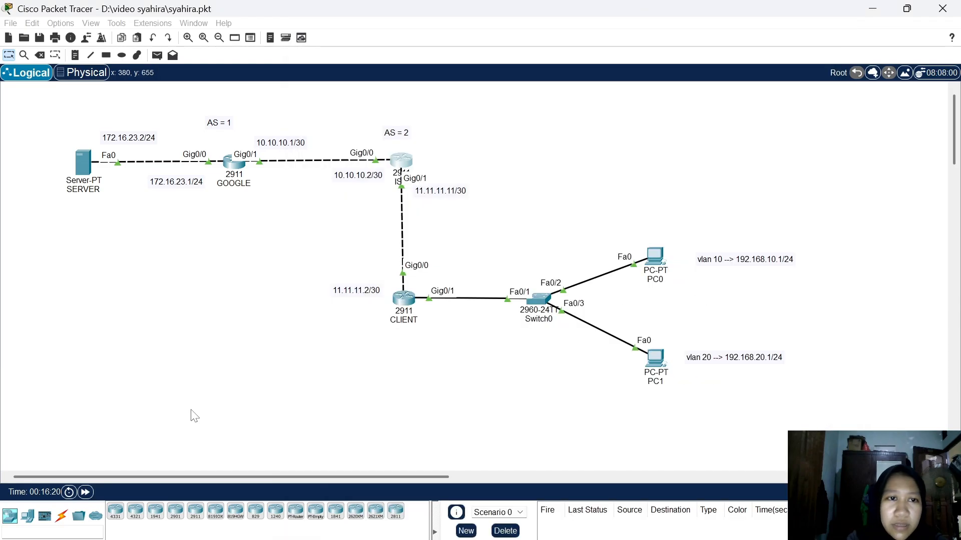
On the GOOGLE router, exit BGP configuration and display the routing table with do sh ip route
left_click(234, 161)
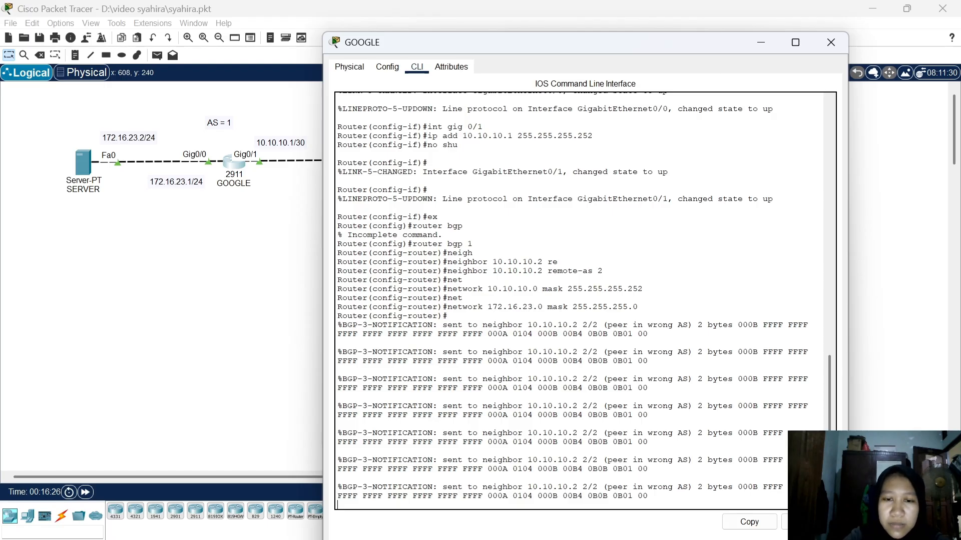
type("ex")
key("Return")
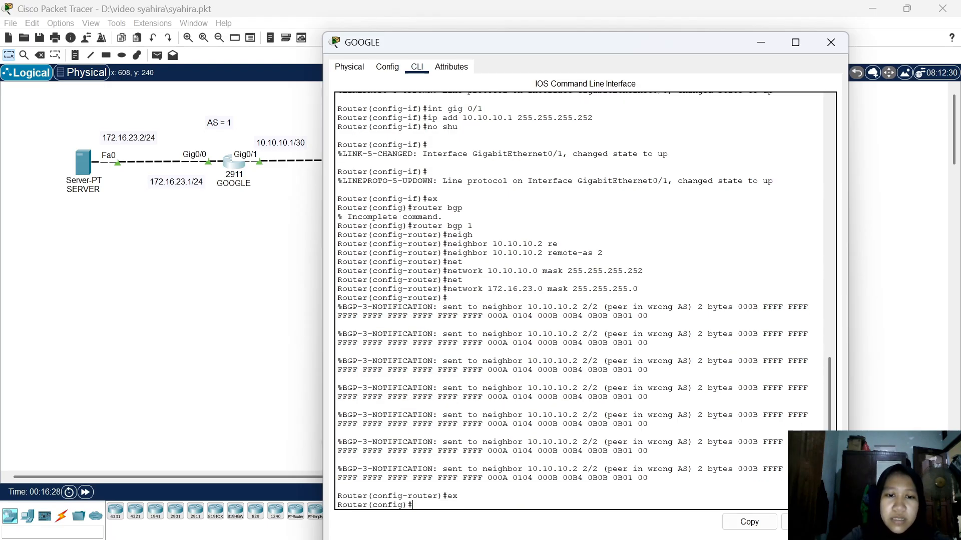
type("do sh i")
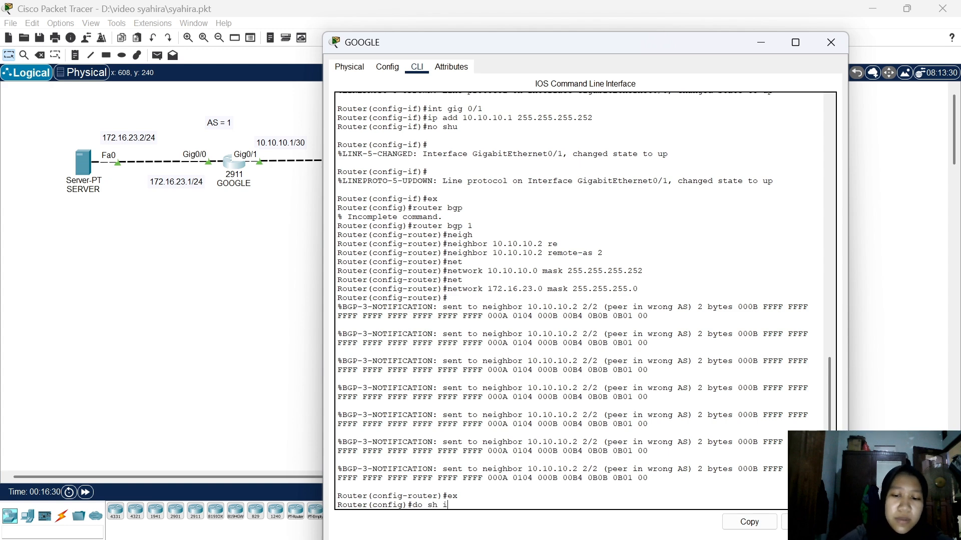
type("p route")
key("Return")
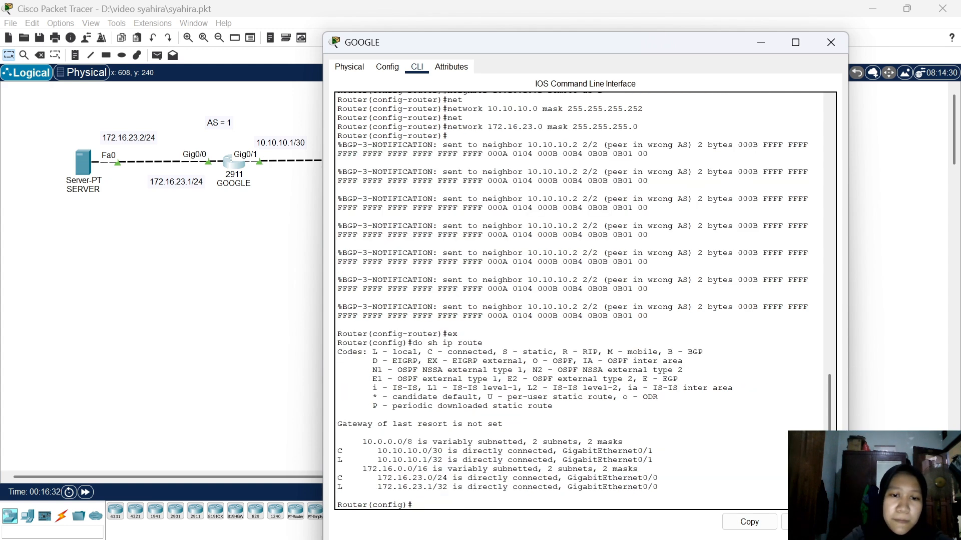
key("Return")
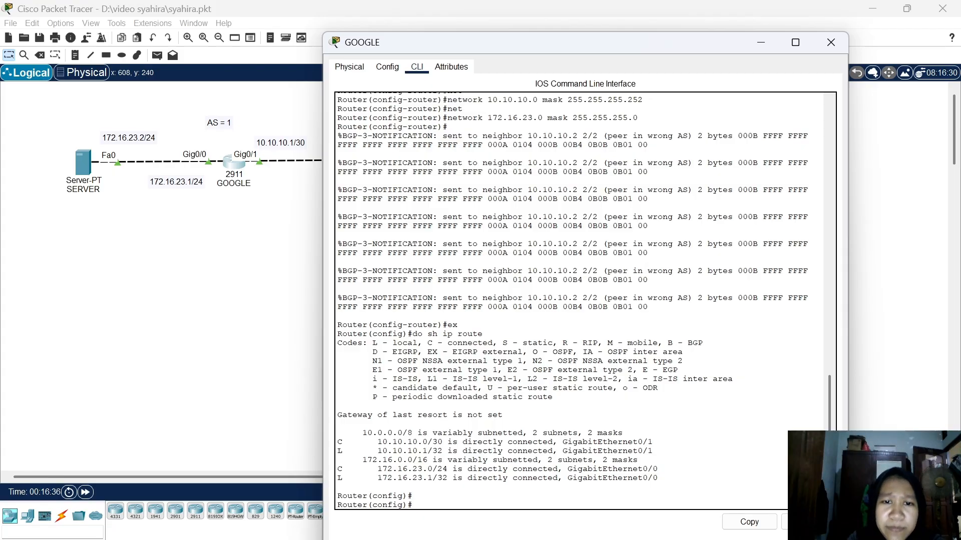
Review the BGP commands, notifications and routing tables in the GOOGLE and ISP command-line output
scroll(579, 300, "up", 20)
scroll(580, 300, "down", 20)
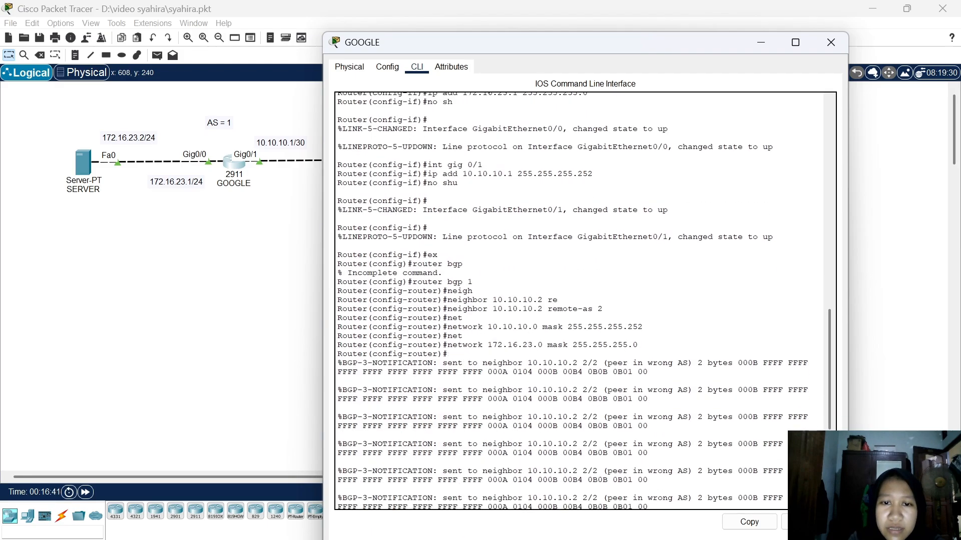
type("ex")
key("Return")
type("do sh ip route")
key("Return")
key("Return")
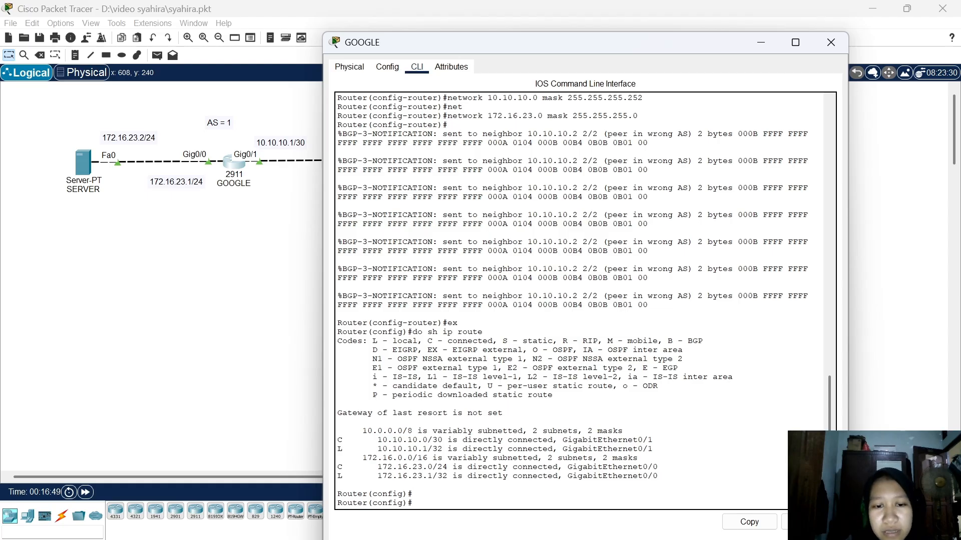
left_click(200, 398)
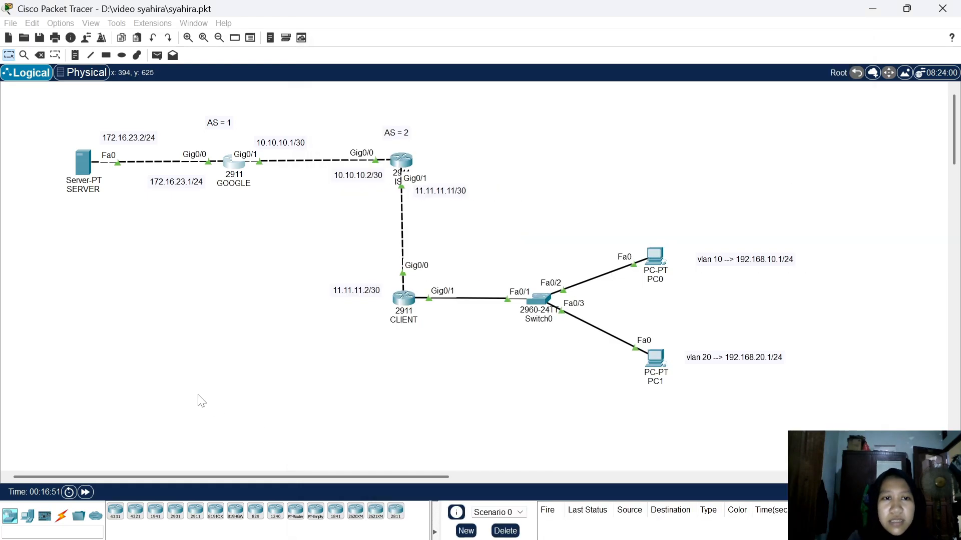
left_click(402, 160)
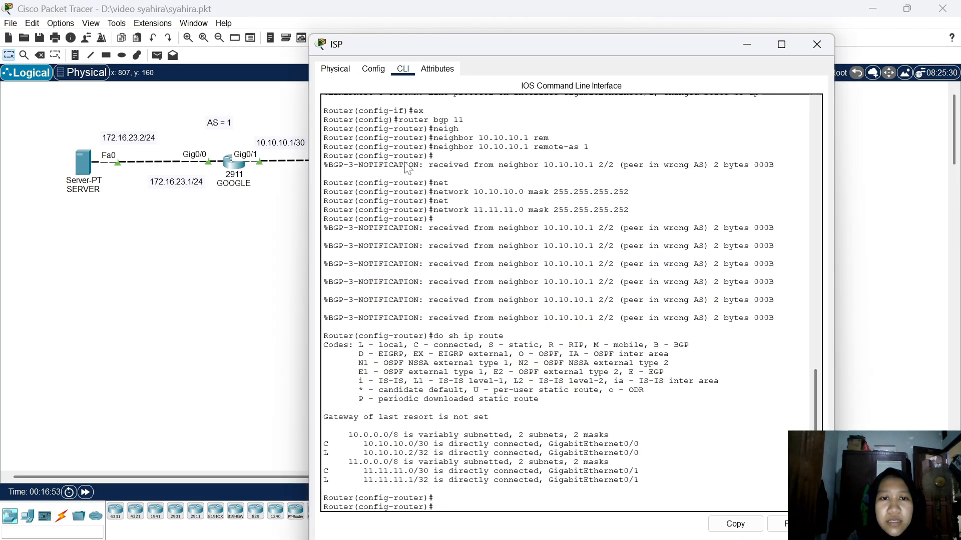
left_click(283, 407)
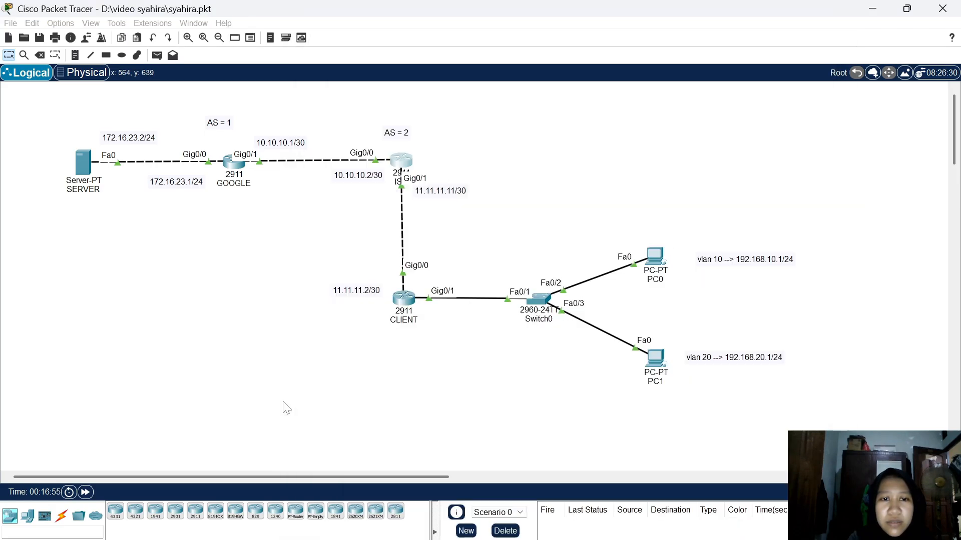
Open the CLIENT router's command line and enter global configuration mode with en and conf t
left_click(408, 304)
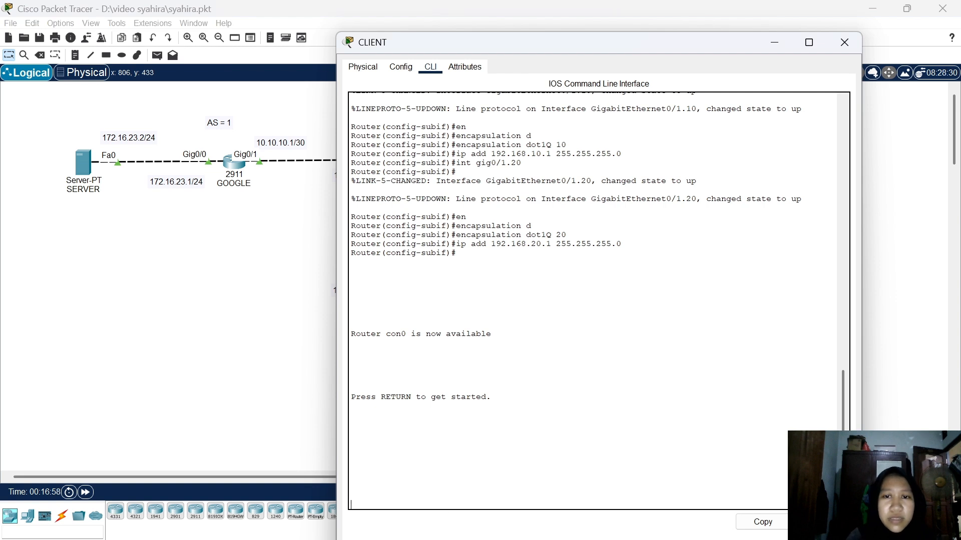
key("Return")
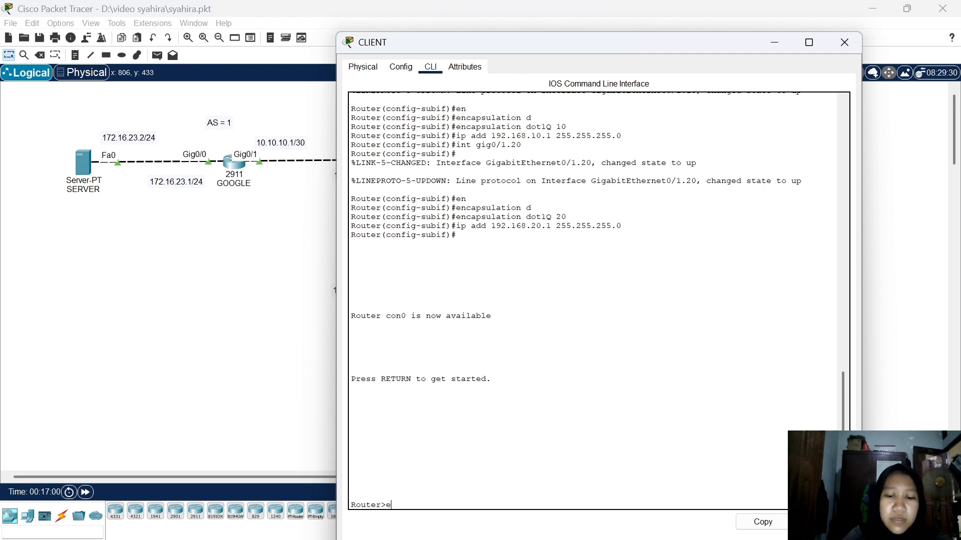
type("en")
key("Return")
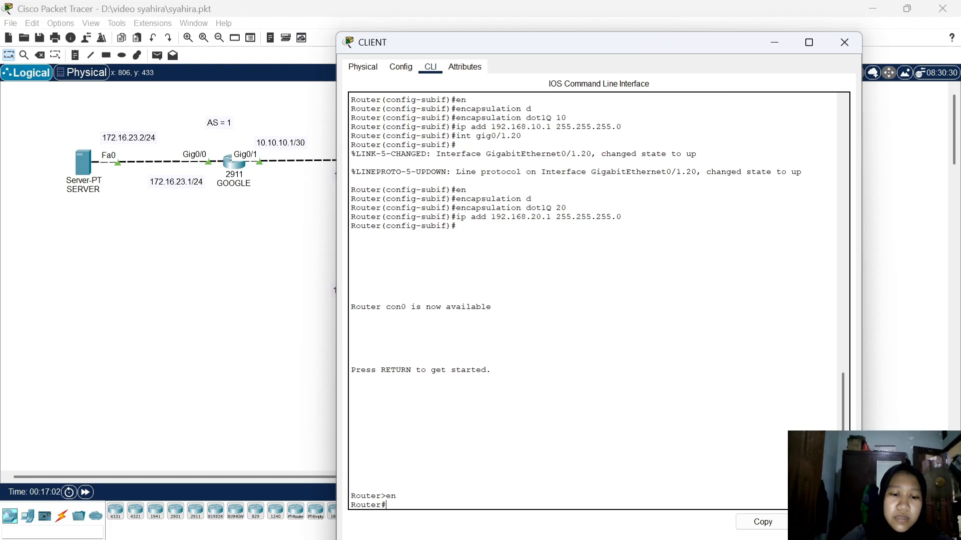
type("conf t")
key("Return")
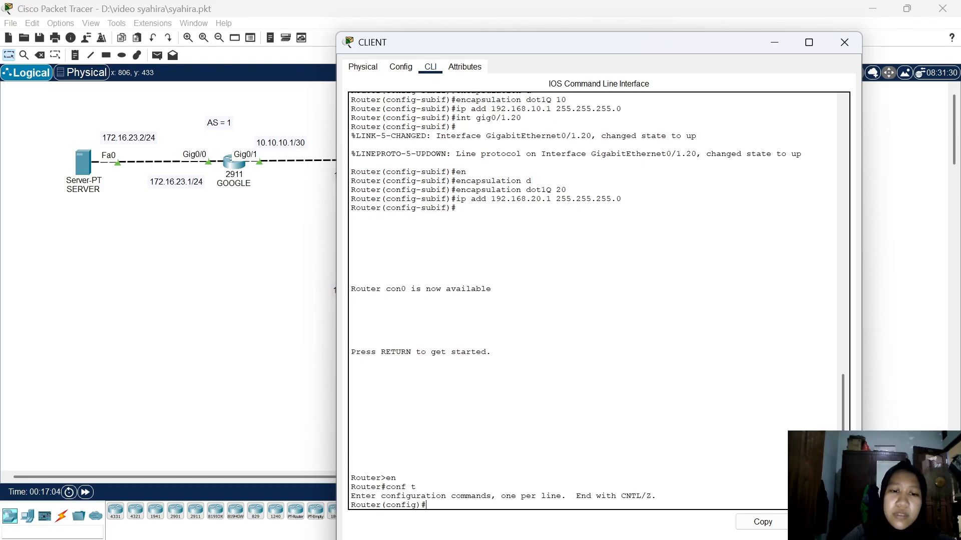
Test connectivity from the CLIENT router to SERVER with do ping 172.16.23.2
type("do")
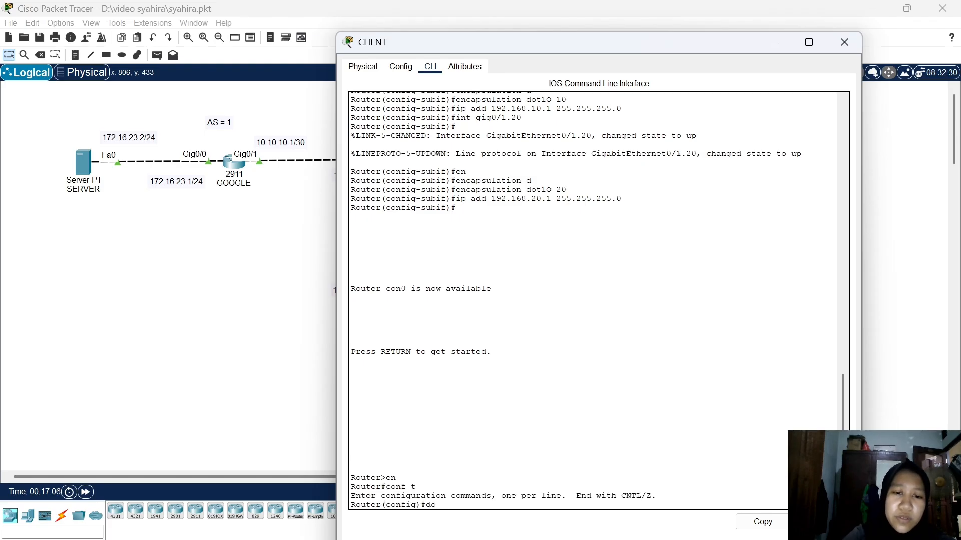
type(" pin")
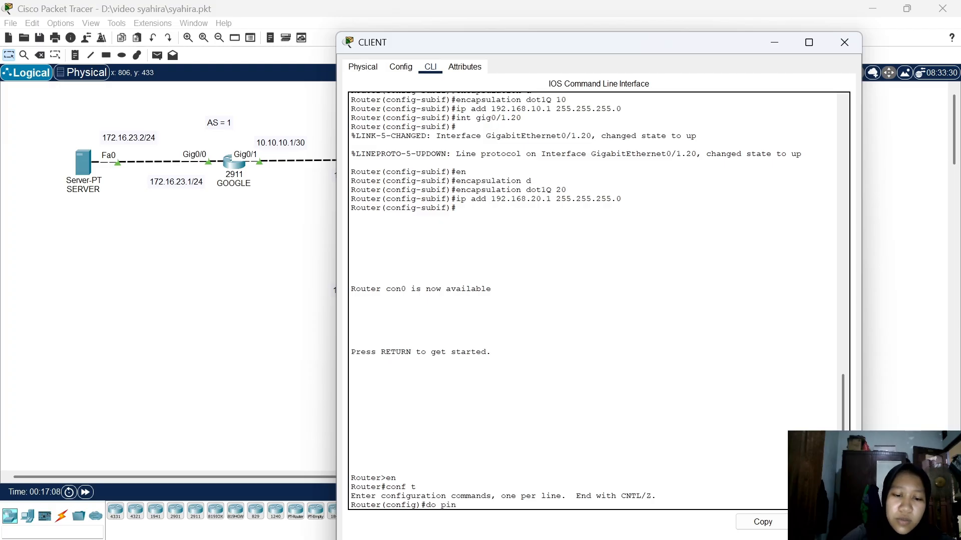
type("g 172")
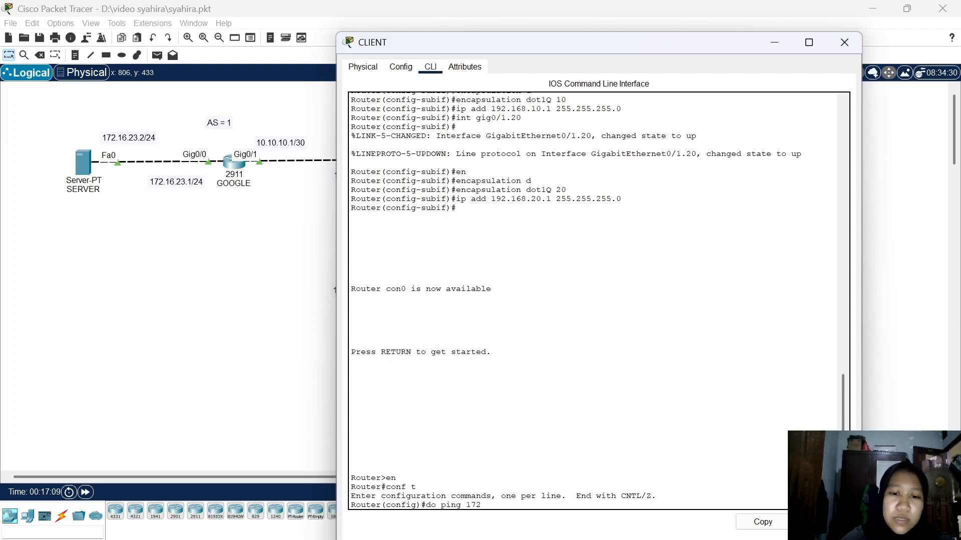
type(".16.23")
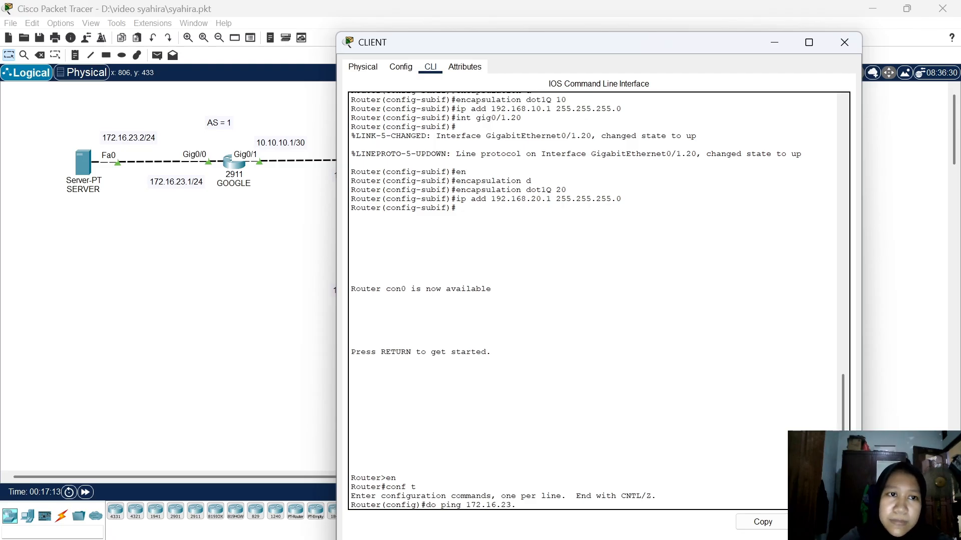
type(".22")
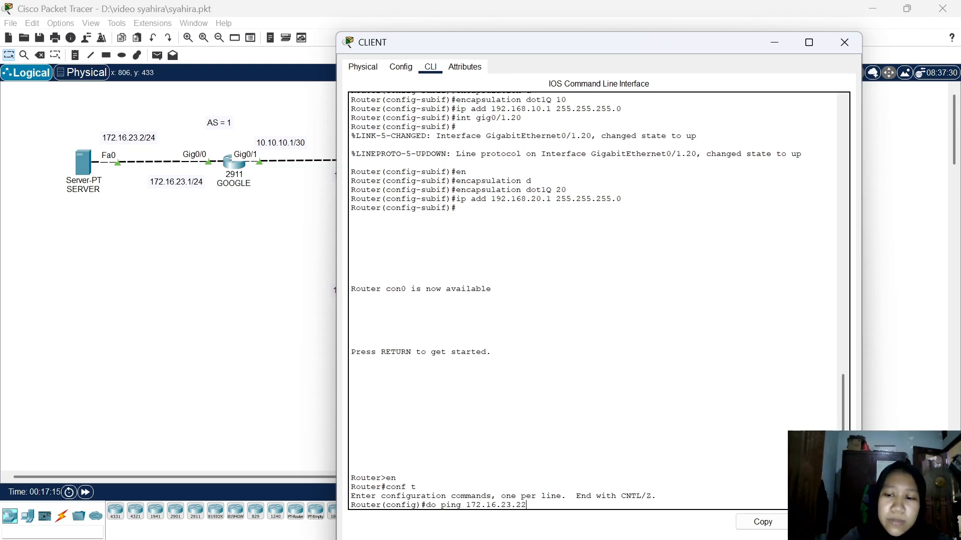
key("BackSpace")
key("Return")
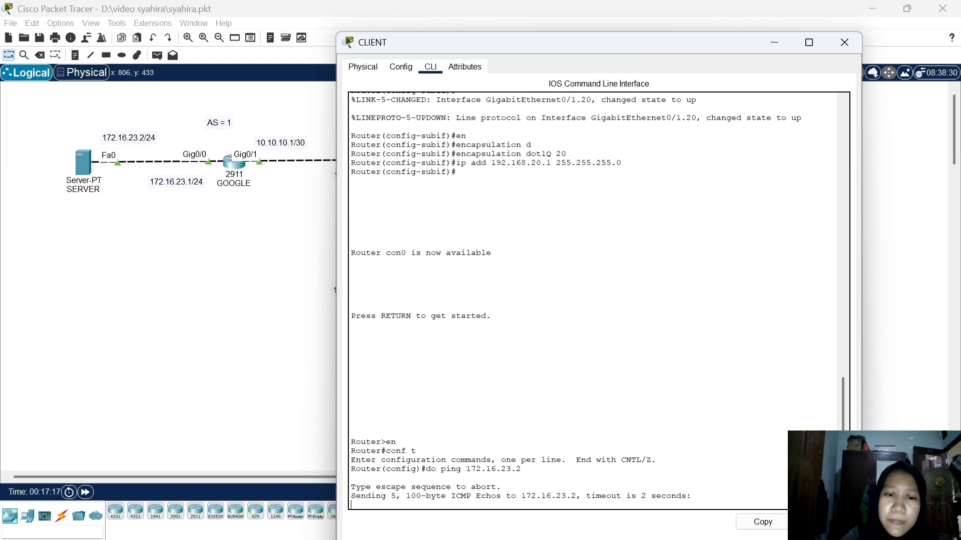
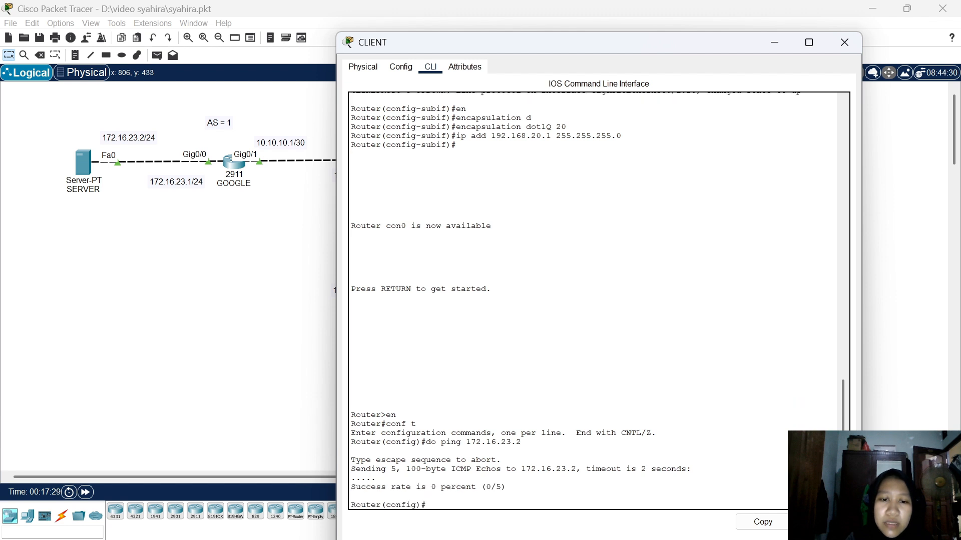
Examine the routing table and BGP notifications in the ISP router's command-line output
left_click(268, 390)
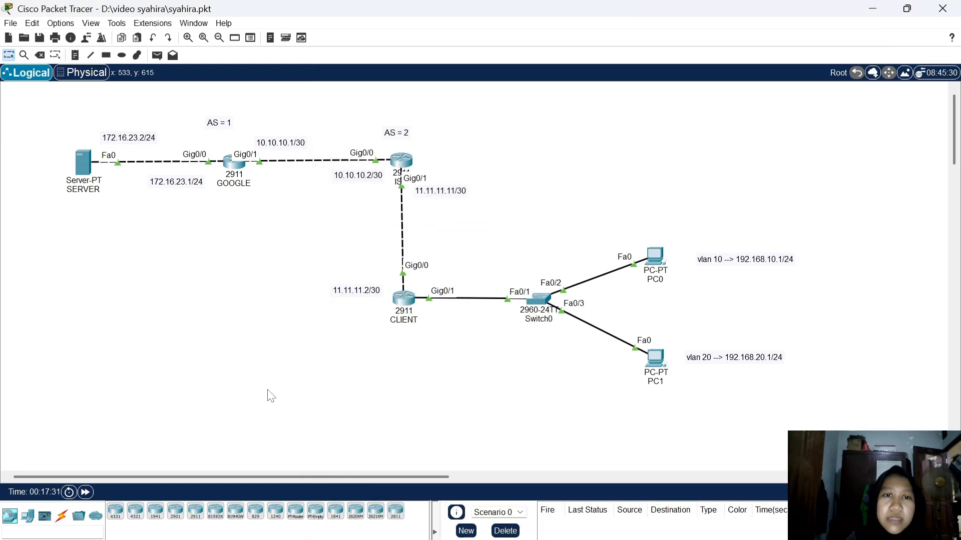
left_click(408, 161)
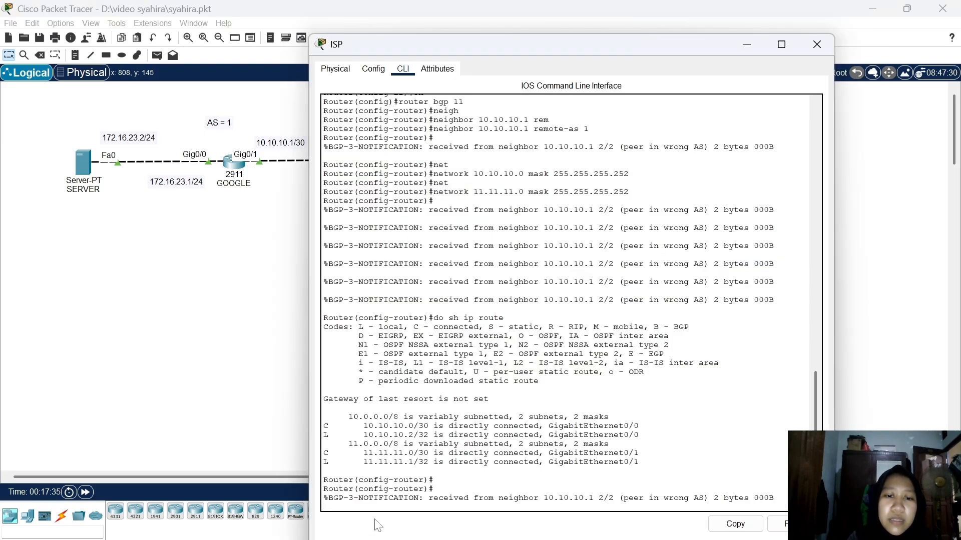
left_click(189, 353)
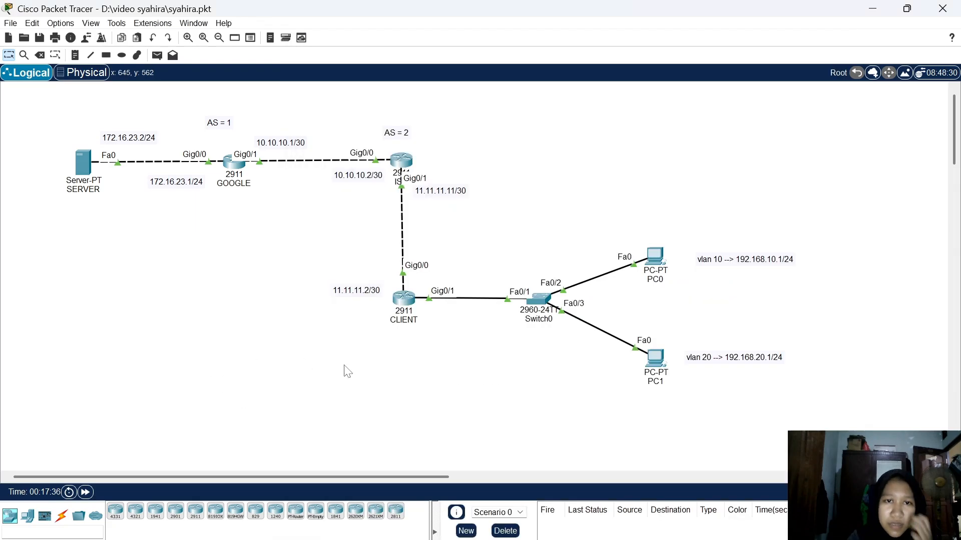
Add a default route on the CLIENT router with ip route 0.0.0.0 0.0.0.0 11.11.11.1 and close its window
left_click(403, 300)
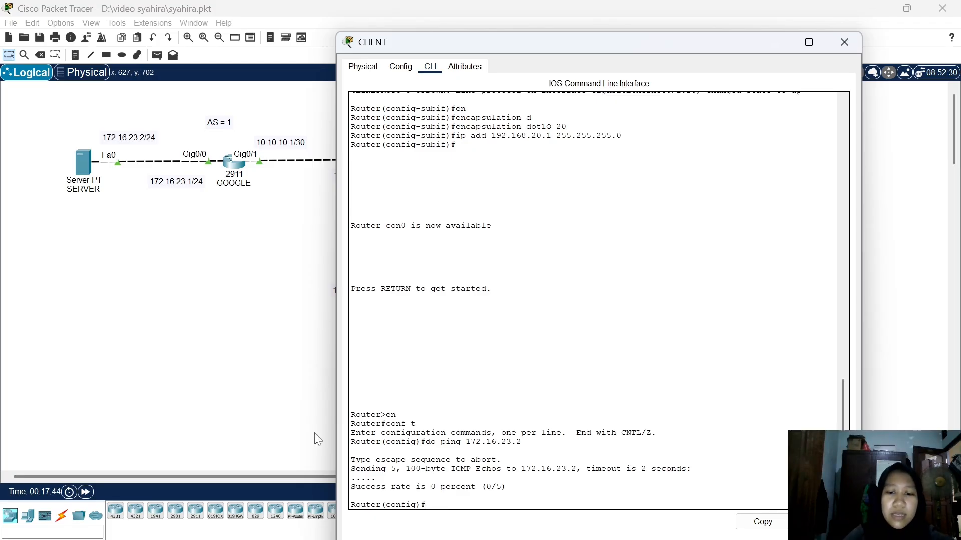
type("ip route")
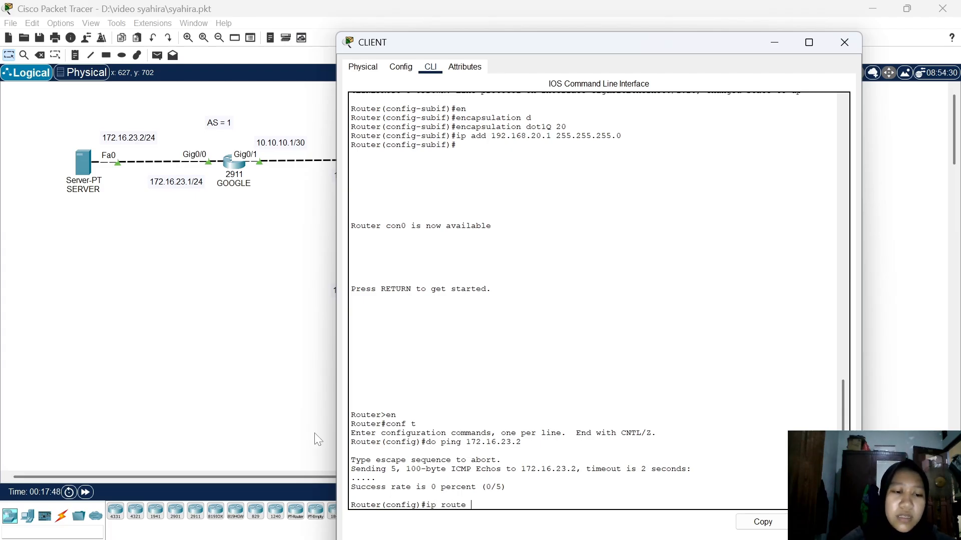
type(" 0.0.0")
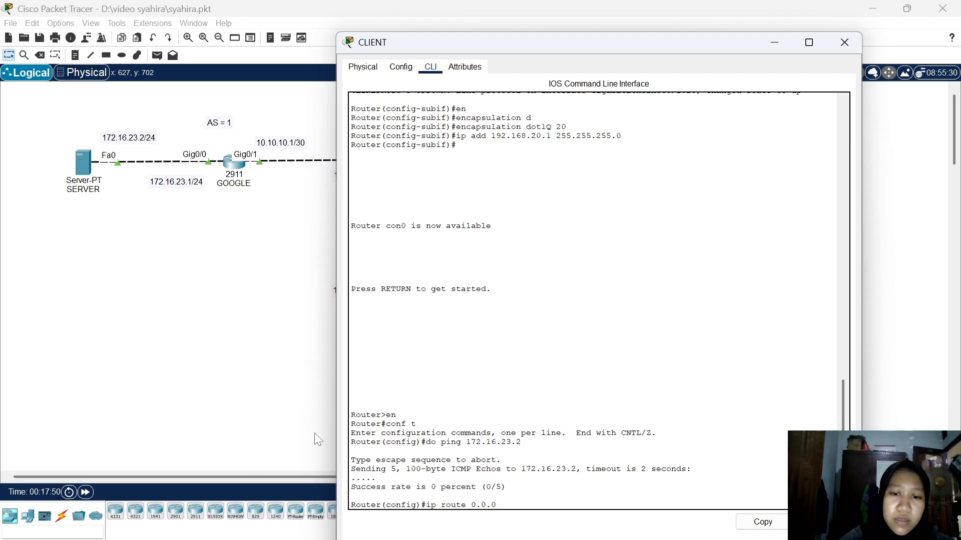
type(".0")
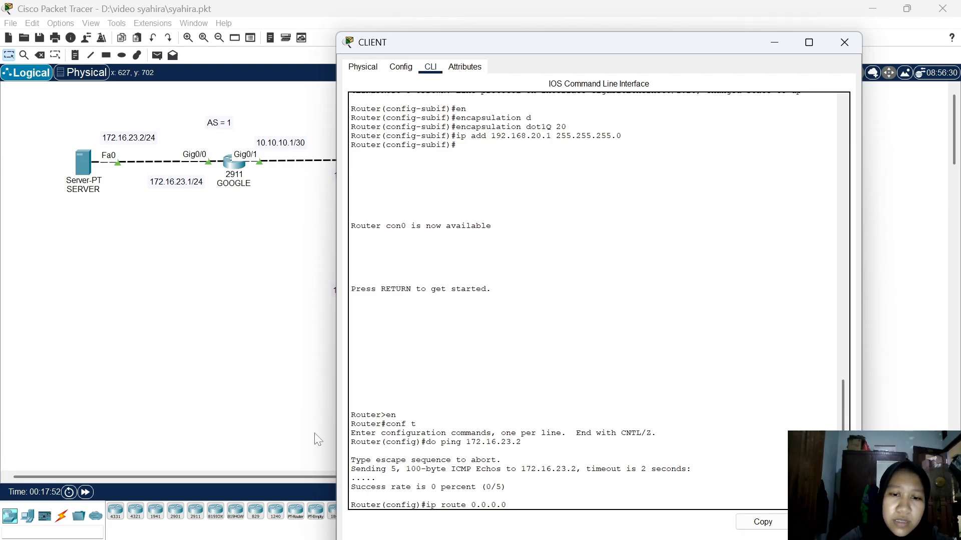
type(" 0.0.0.0")
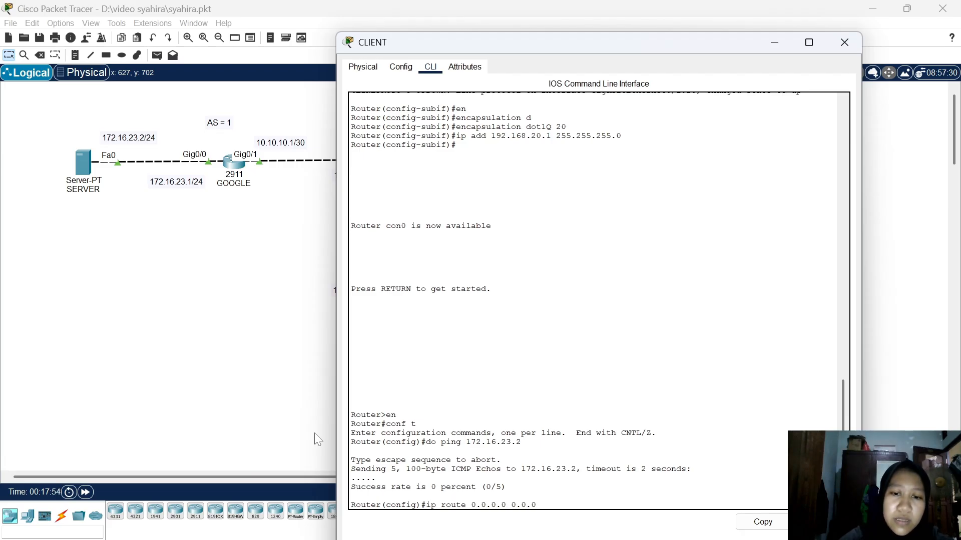
type(".0 1")
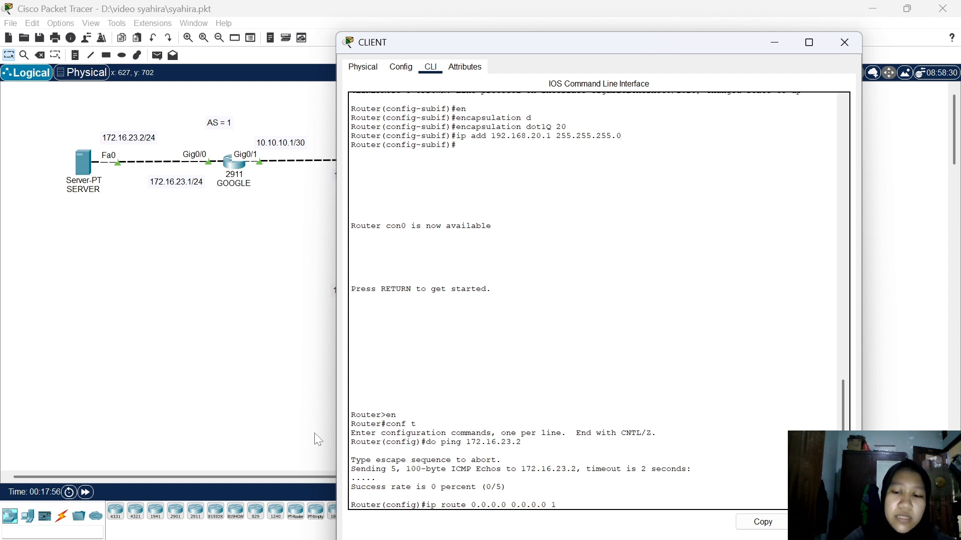
type("1.11.11.1")
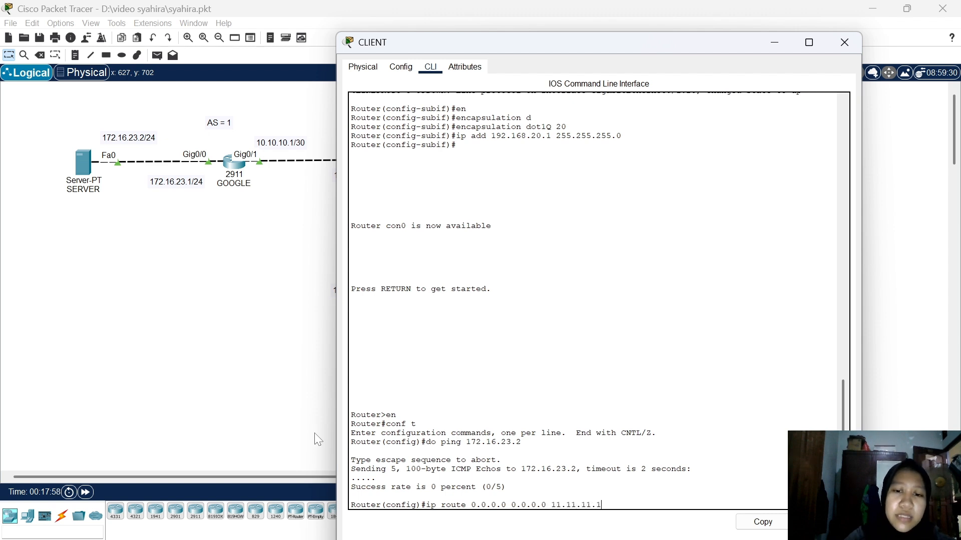
key("Return")
key("alt+F4")
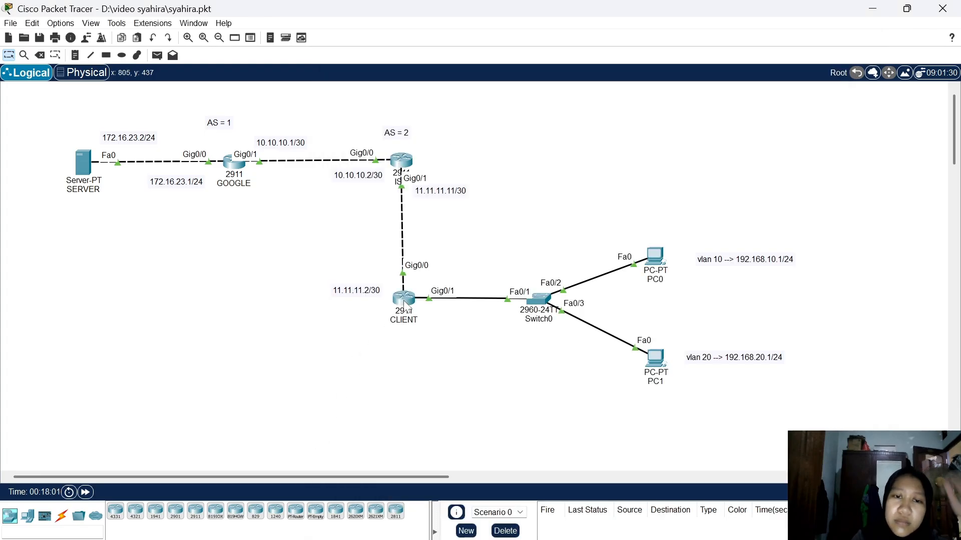
Fast-forward the simulation time and retest connectivity from the CLIENT router to SERVER with do ping 172.16.23.2
left_click(82, 494)
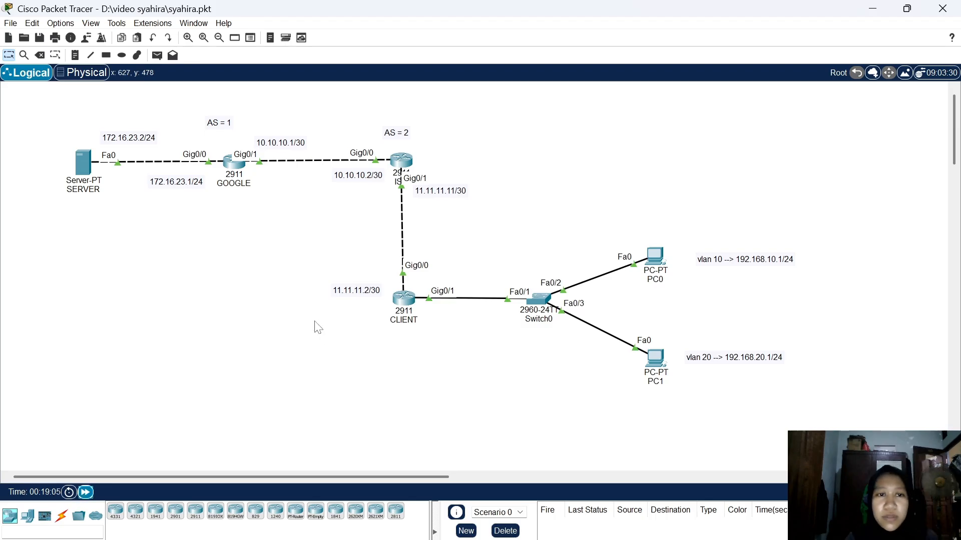
left_click(405, 301)
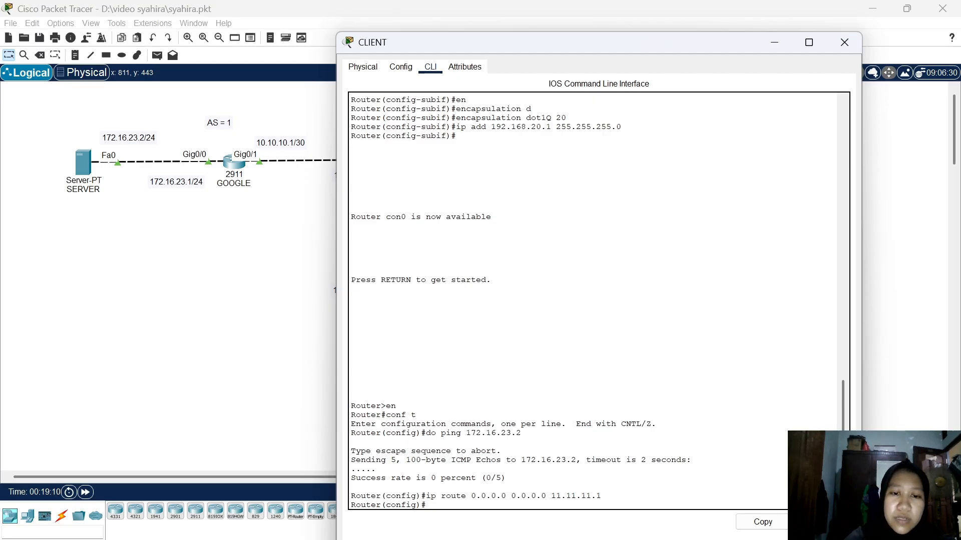
type("do p")
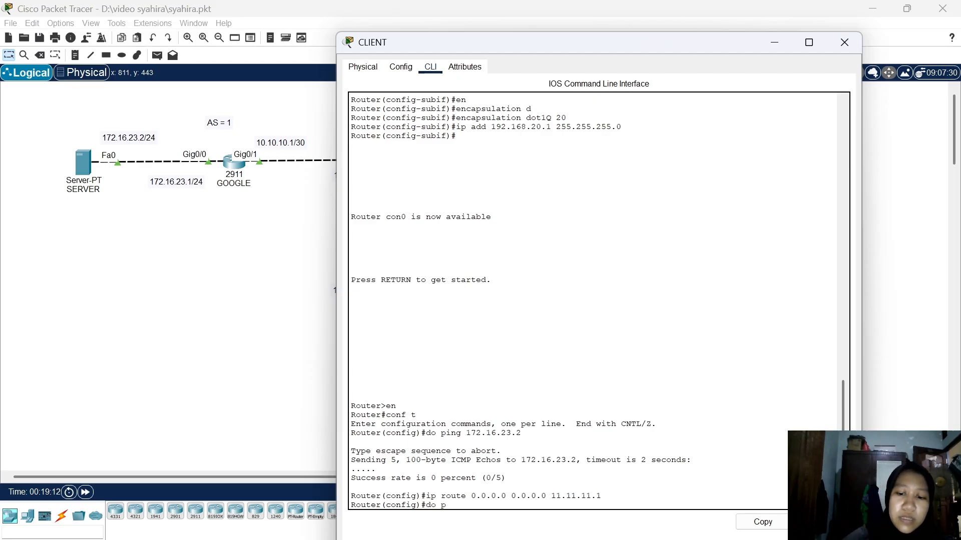
type("ing 172")
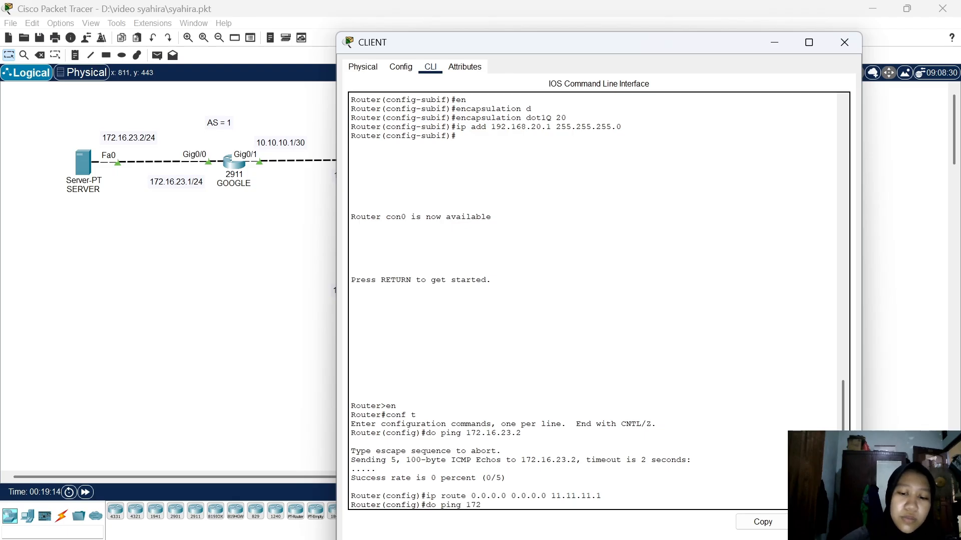
type(".16.23")
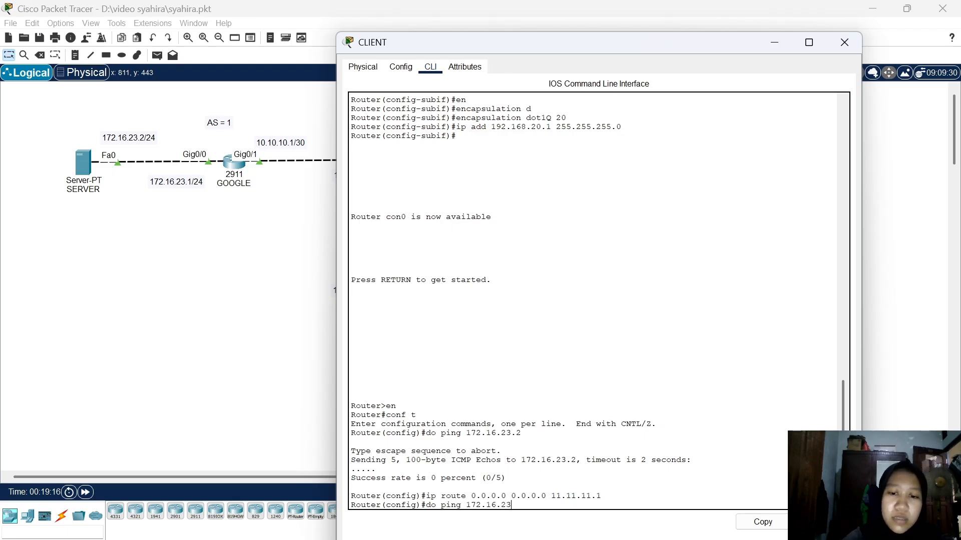
type(".2")
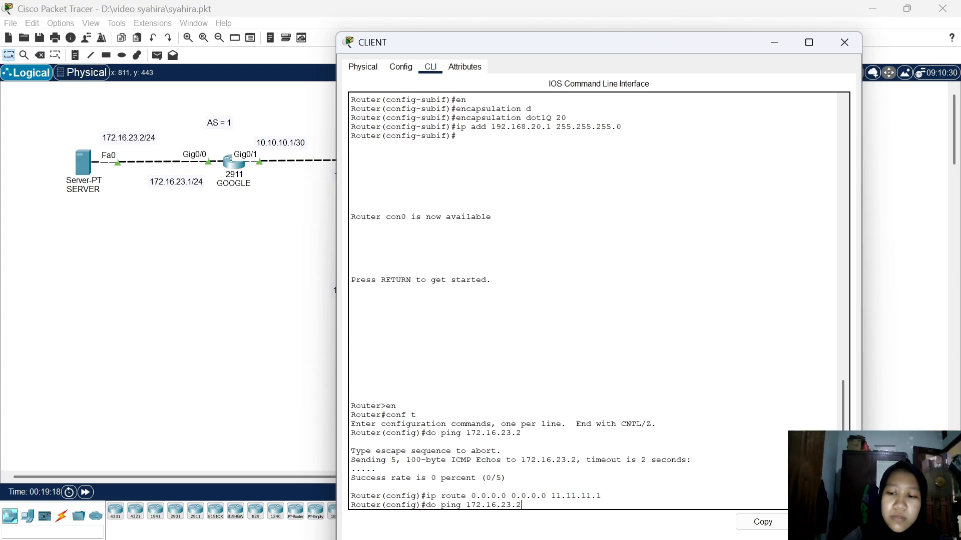
key("Return")
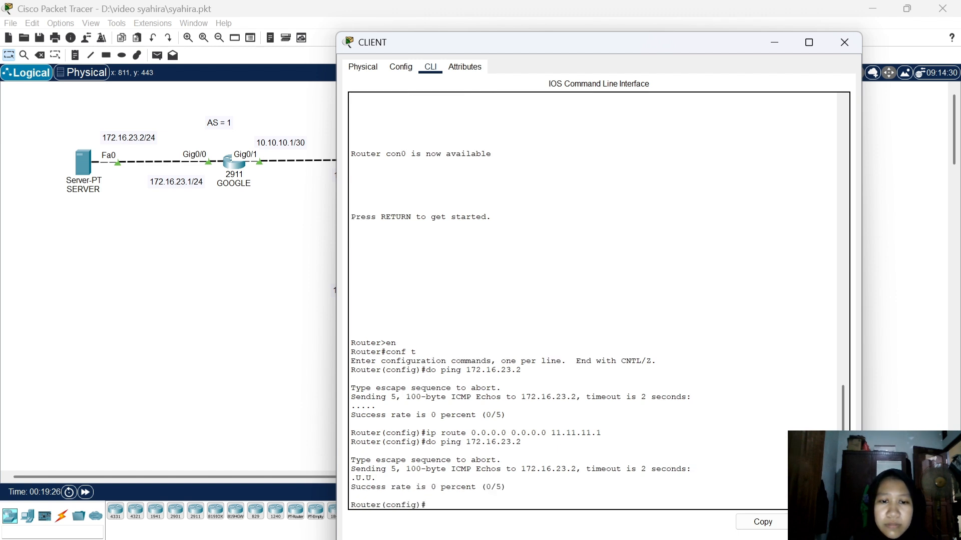
Check the ISP router's command-line output and the VLAN 10 and VLAN 20 address labels in the topology
left_click(298, 413)
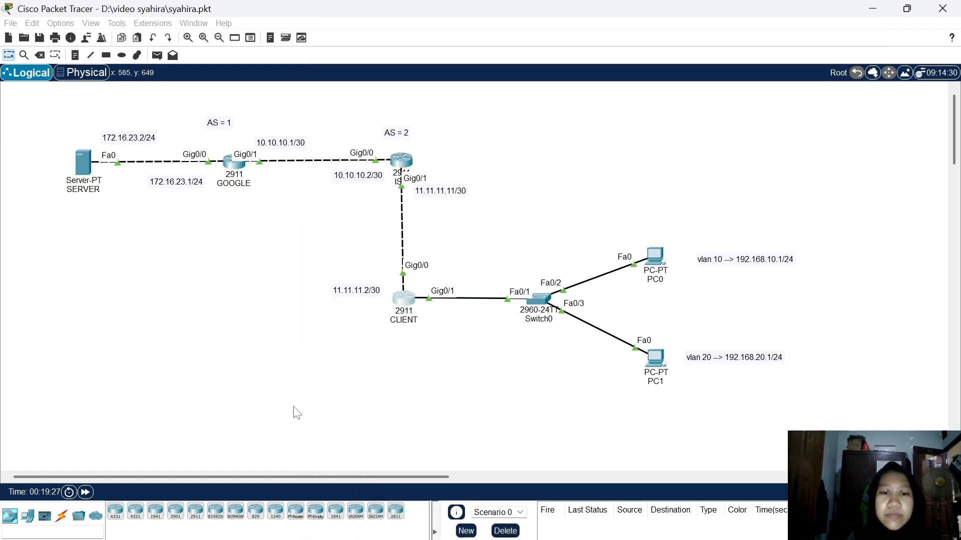
left_click(397, 165)
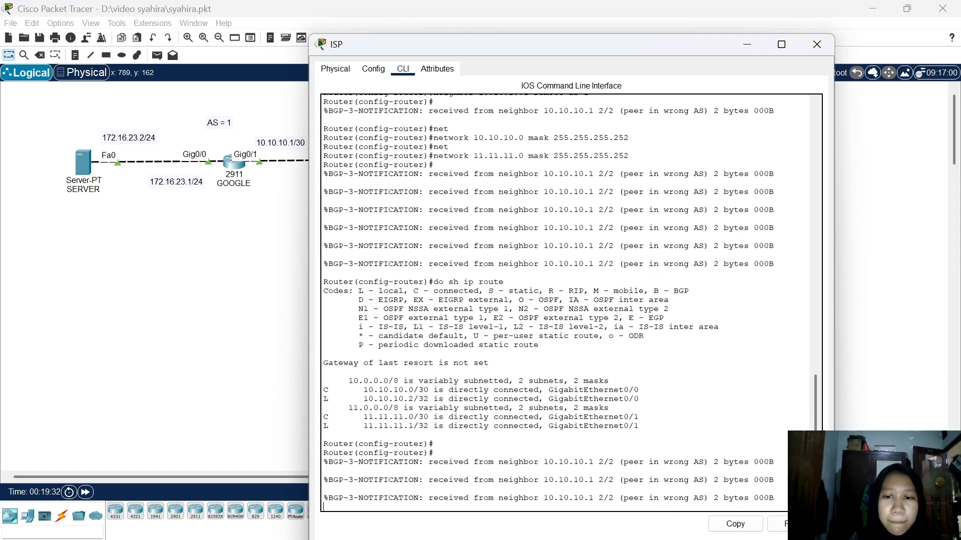
left_click(238, 361)
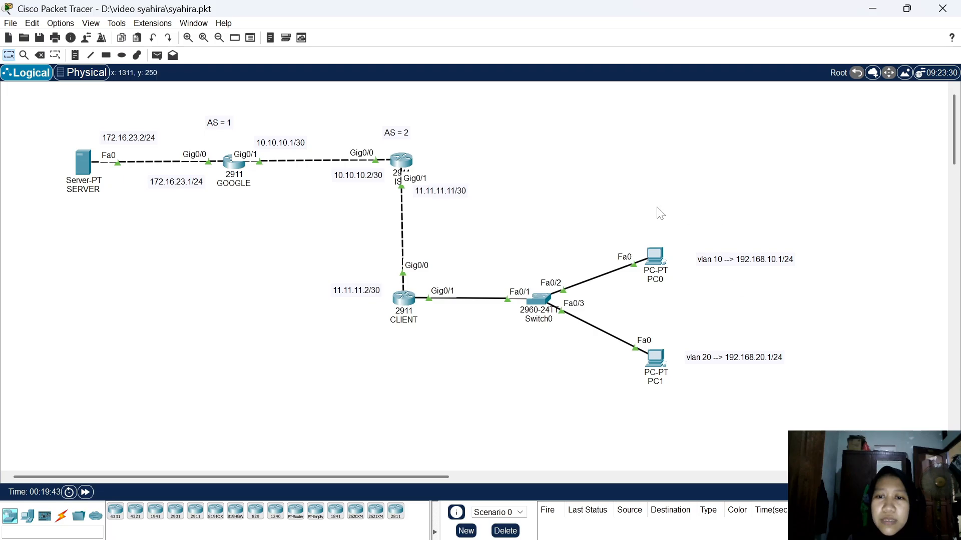
double_click(702, 258)
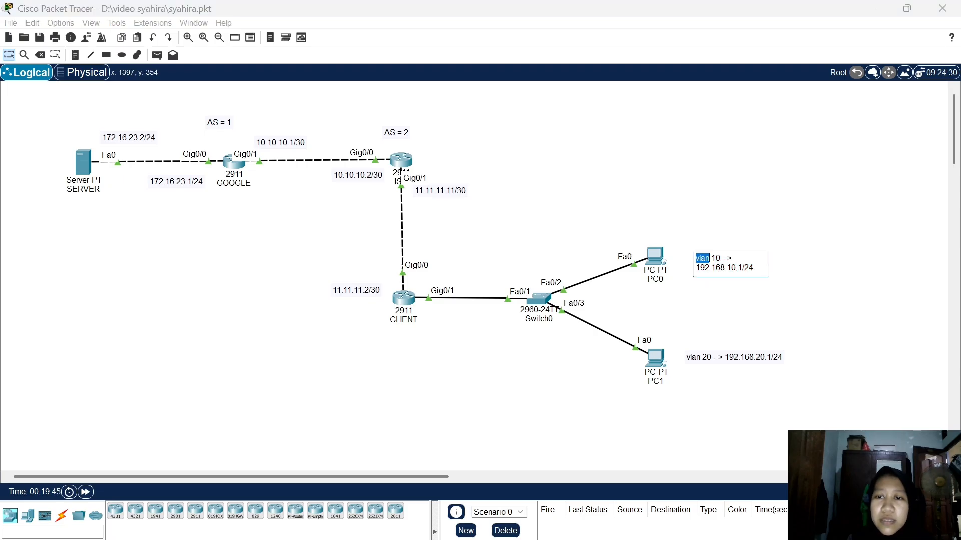
left_click(708, 321)
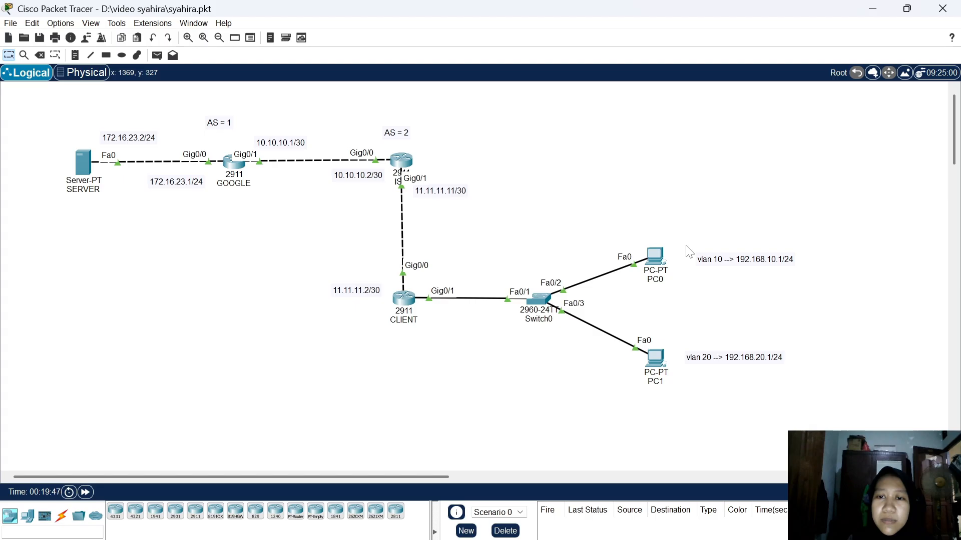
left_click_drag(686, 246, 808, 409)
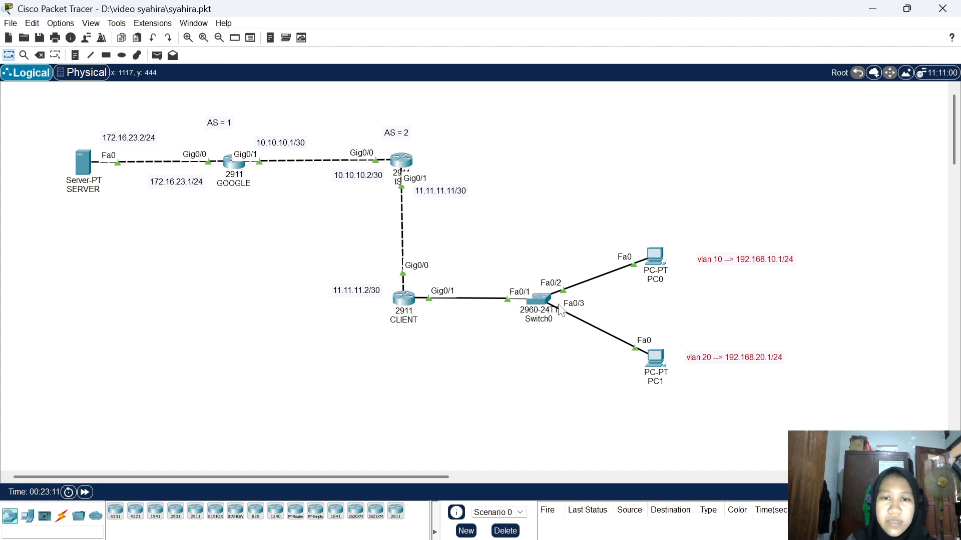
left_click(541, 356)
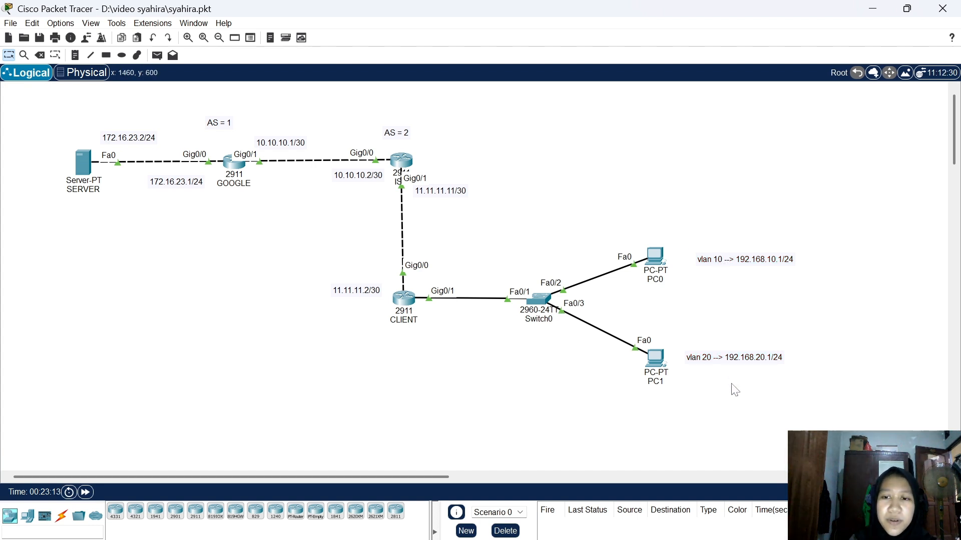
On the CLIENT router, permit the VLAN 10 network with access-list 1 permit 192.168.10.0 0.0.0.255
left_click(403, 299)
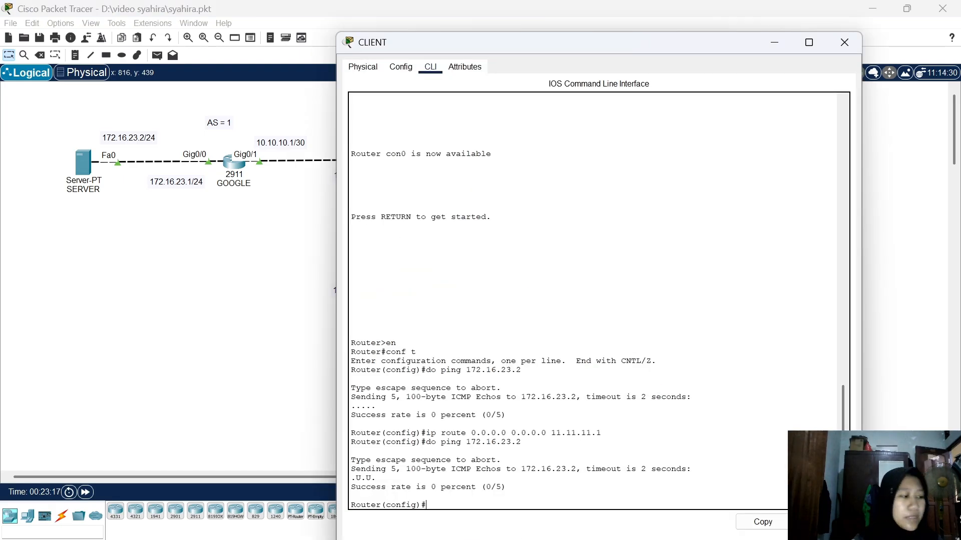
type("acc")
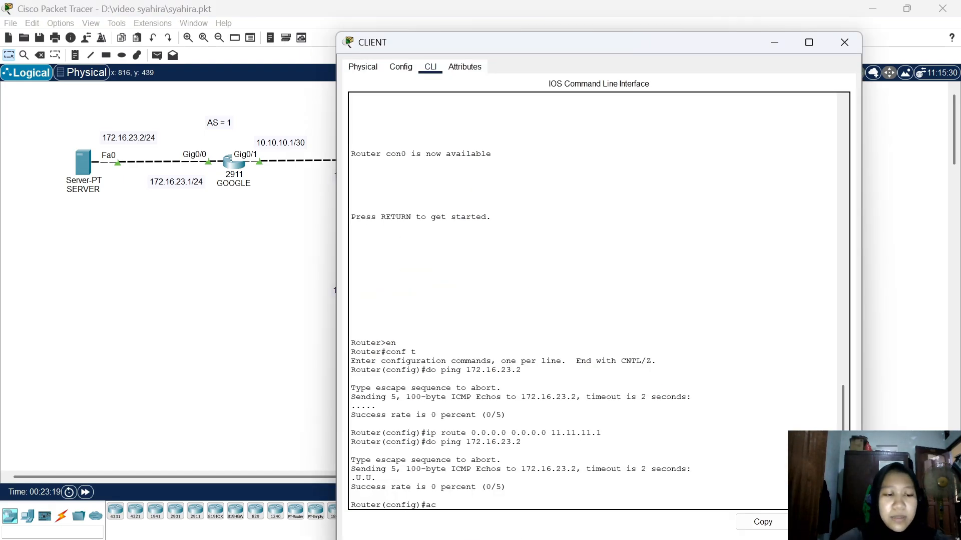
key("Tab")
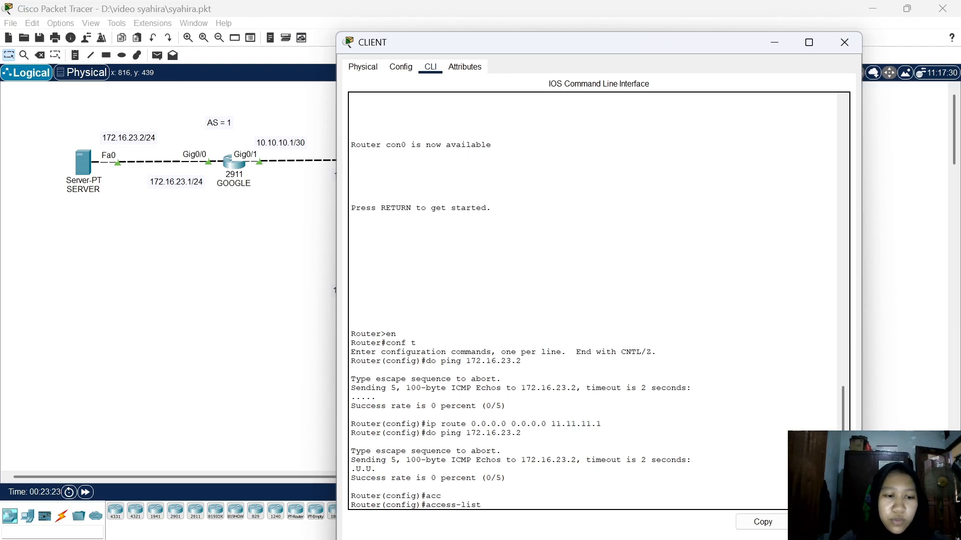
type("1 permi")
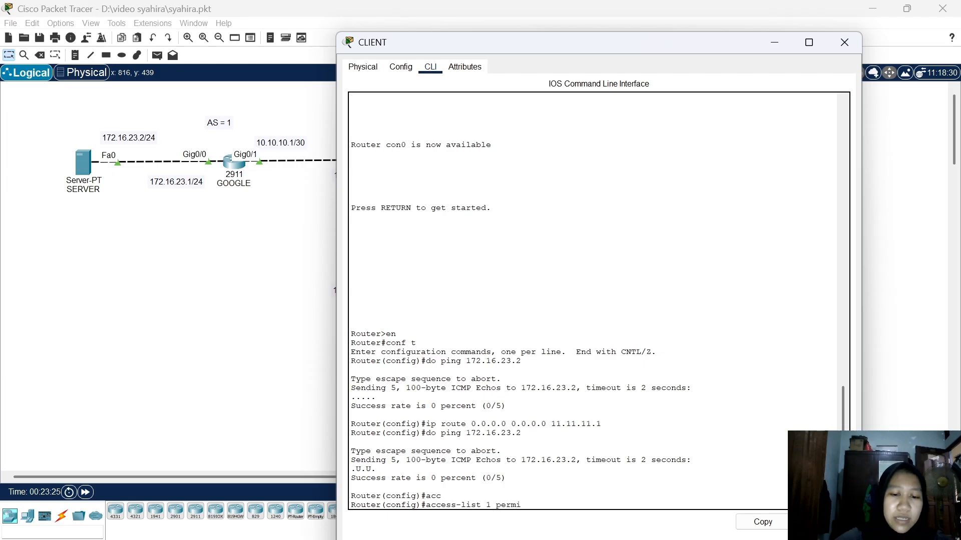
type("t ")
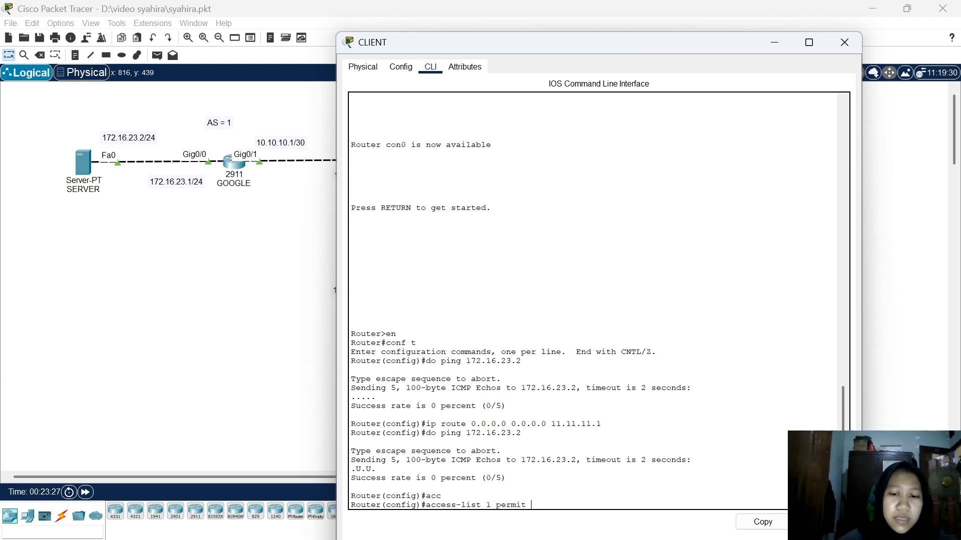
type("192.168.10")
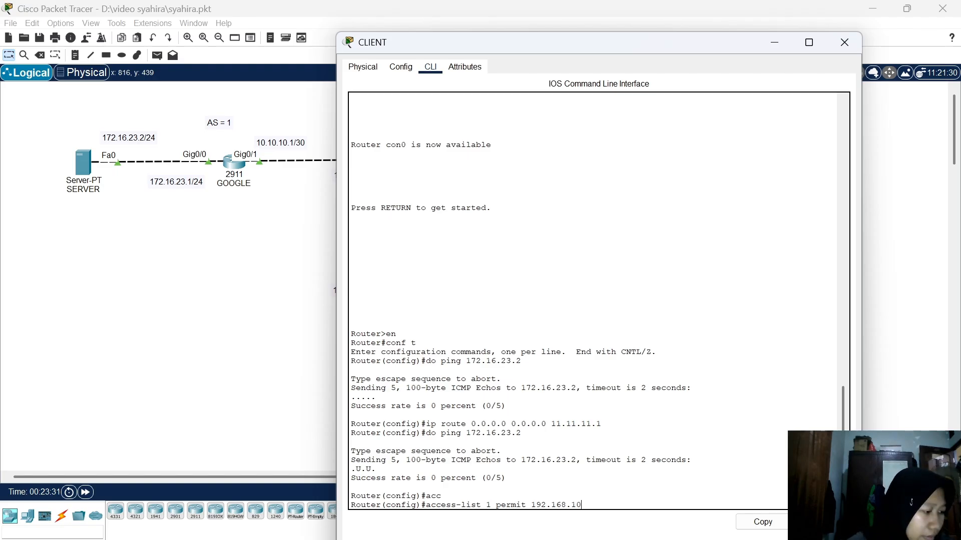
type(".0")
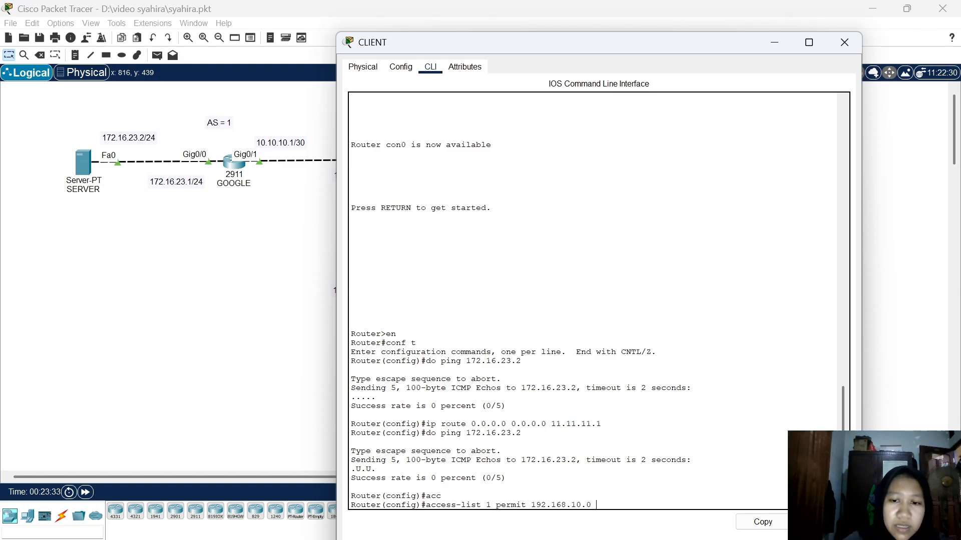
type(" 0.0.0")
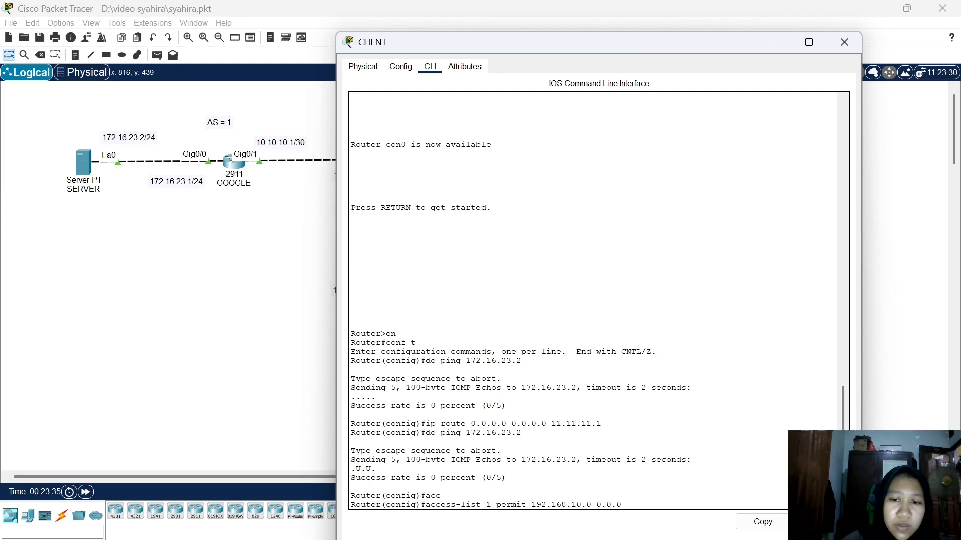
type(".255")
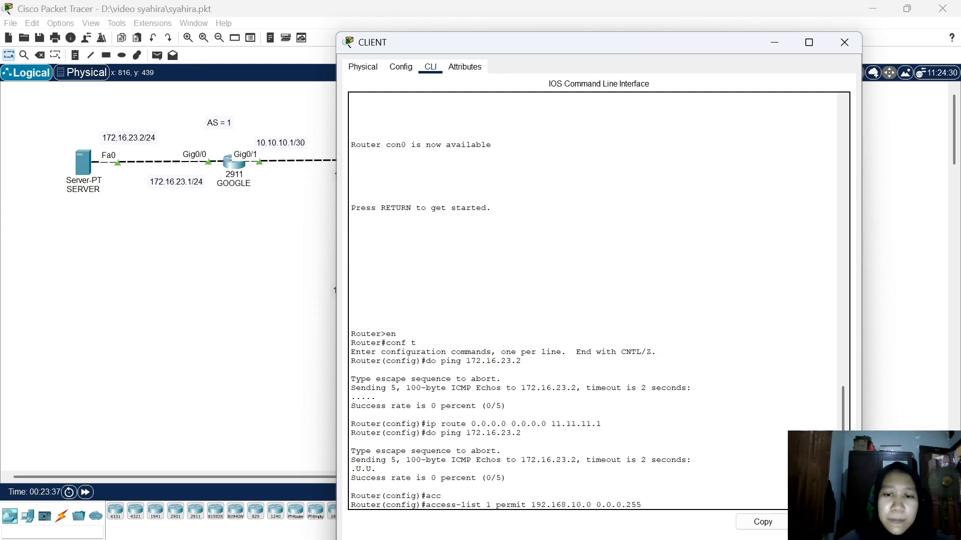
key("Return")
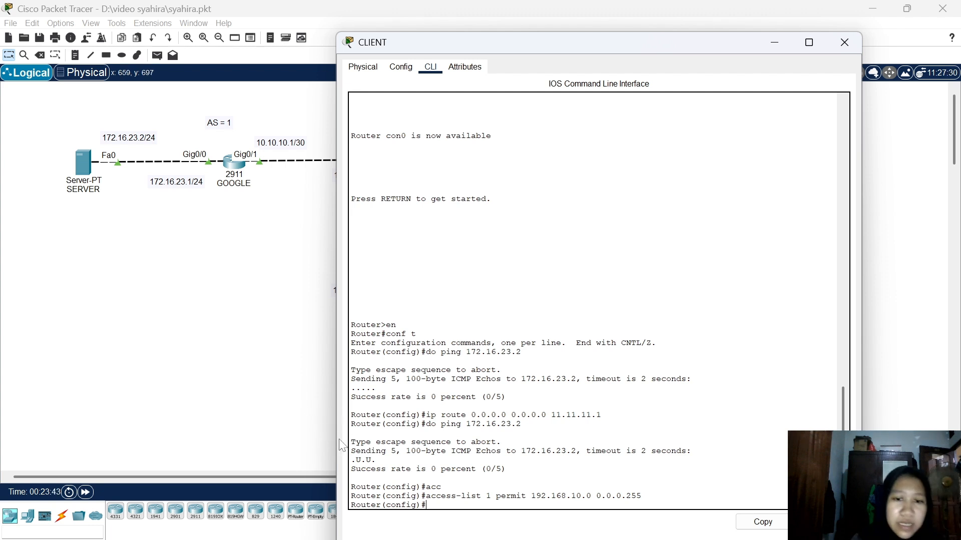
Enable NAT overload for access list 1 on gig0/0 with ip nat inside source list 1 int gig0/0 overload
type("p")
key("BackSpace")
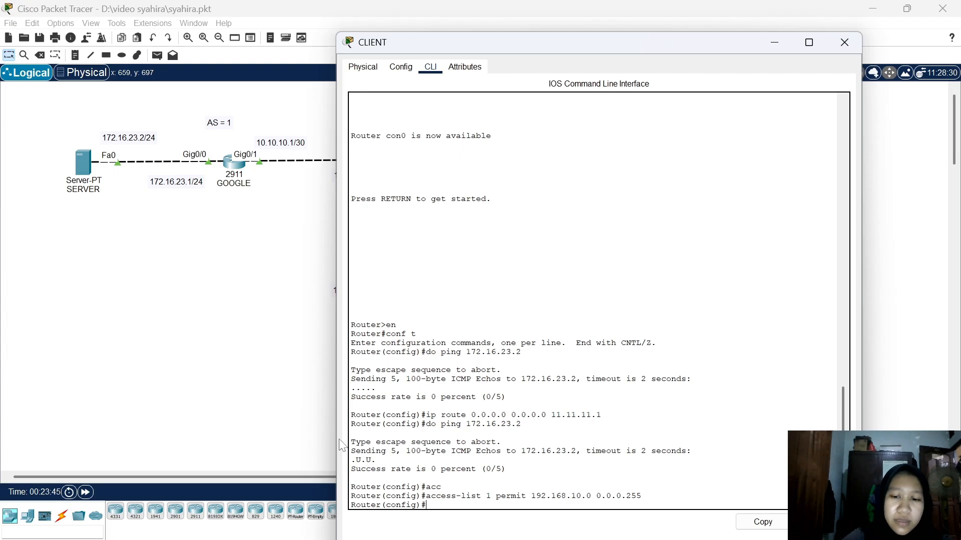
type("ip nat in")
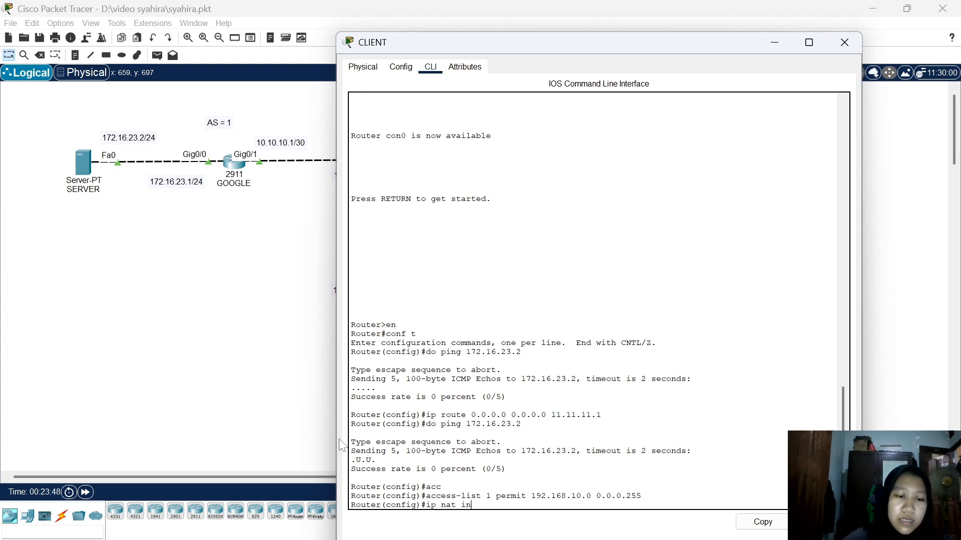
key("Tab")
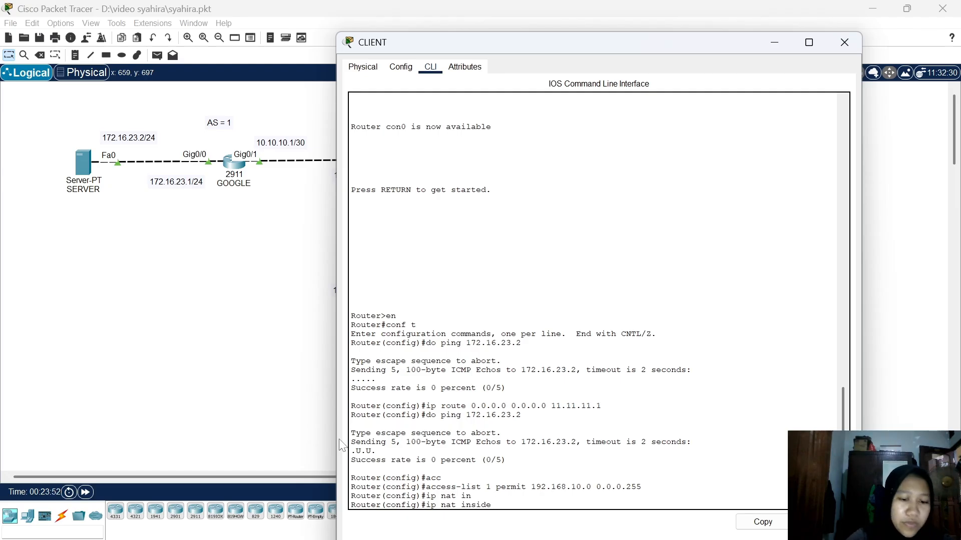
type("sou")
key("Tab")
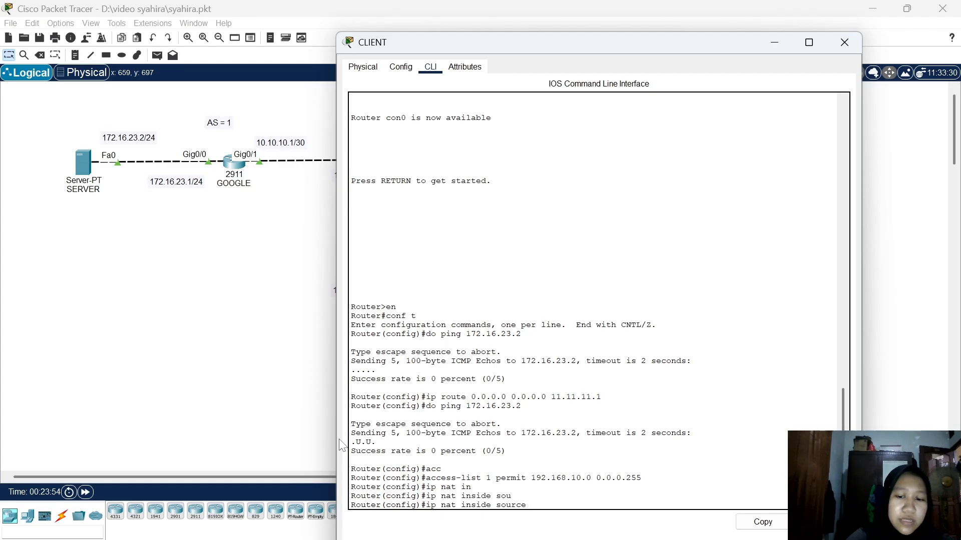
type("l")
key("Tab")
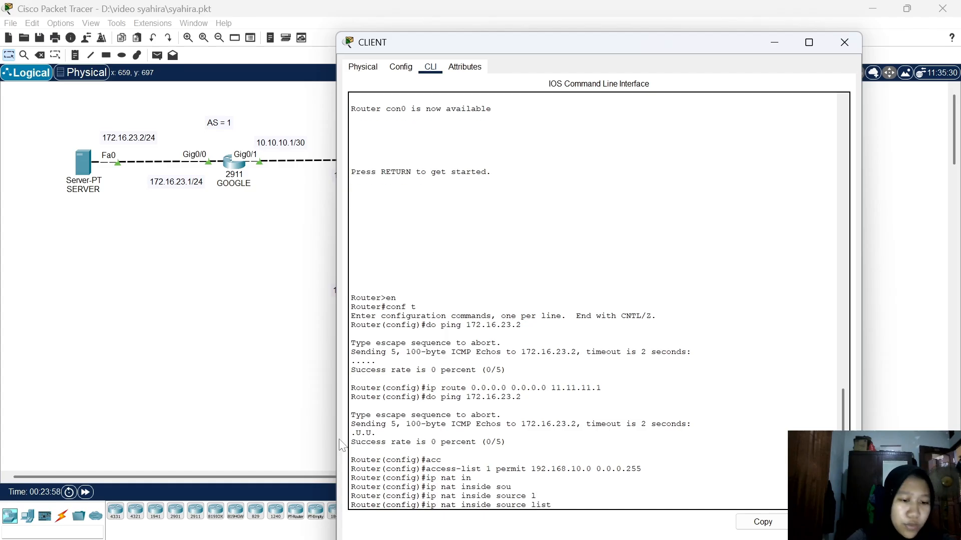
type("1 int")
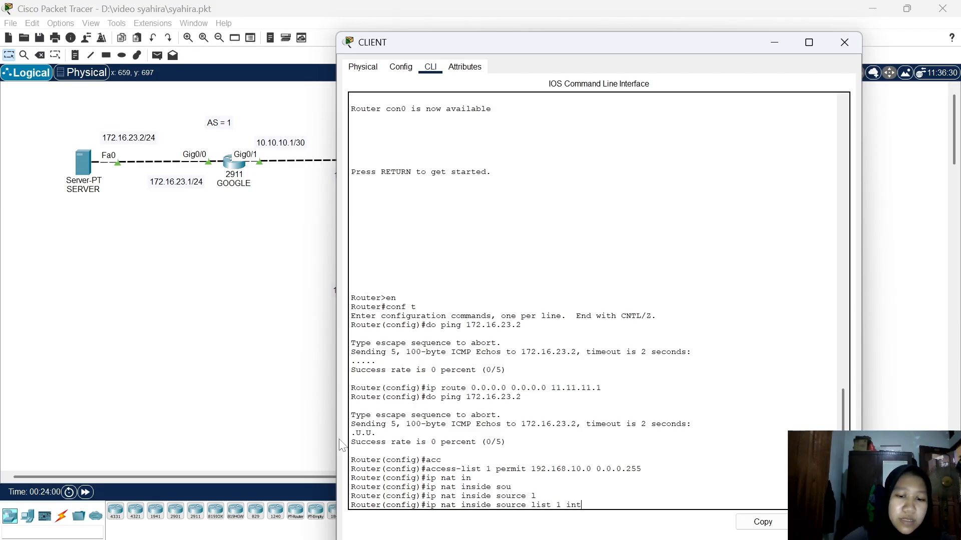
type(" gig0/0")
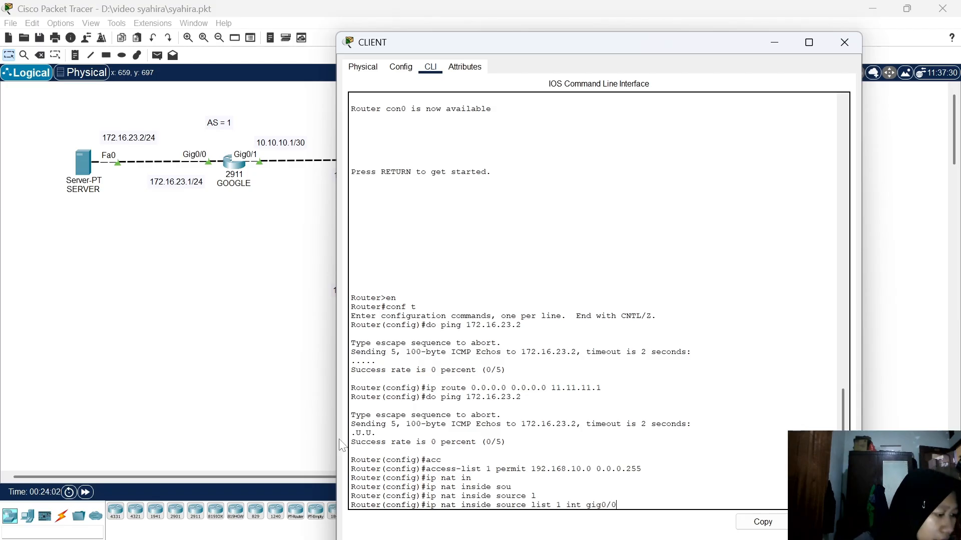
type(" ov")
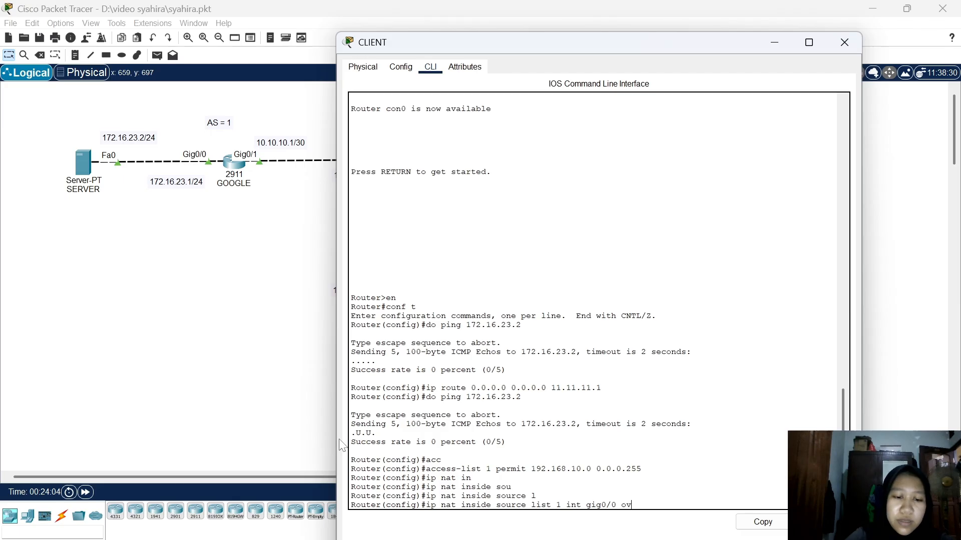
type("er")
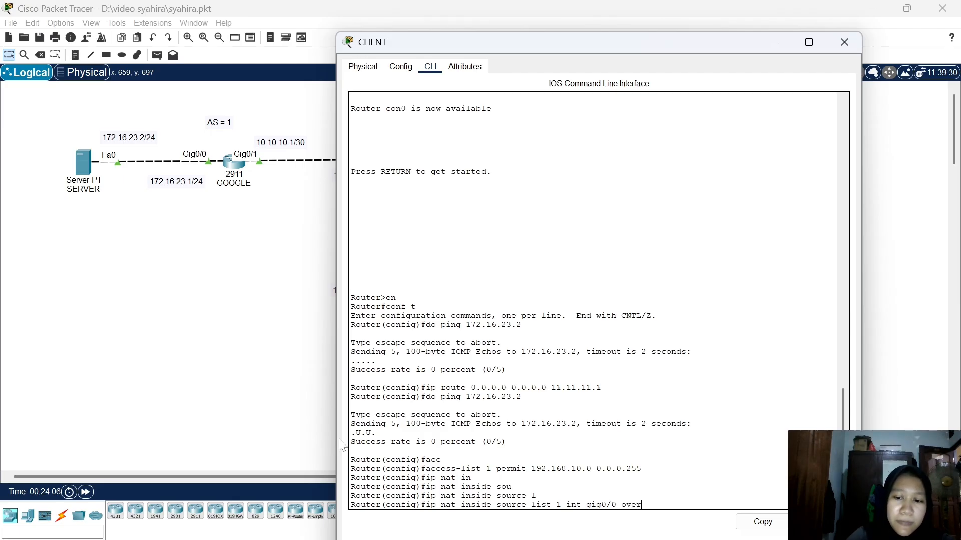
type(";oad")
key("Return")
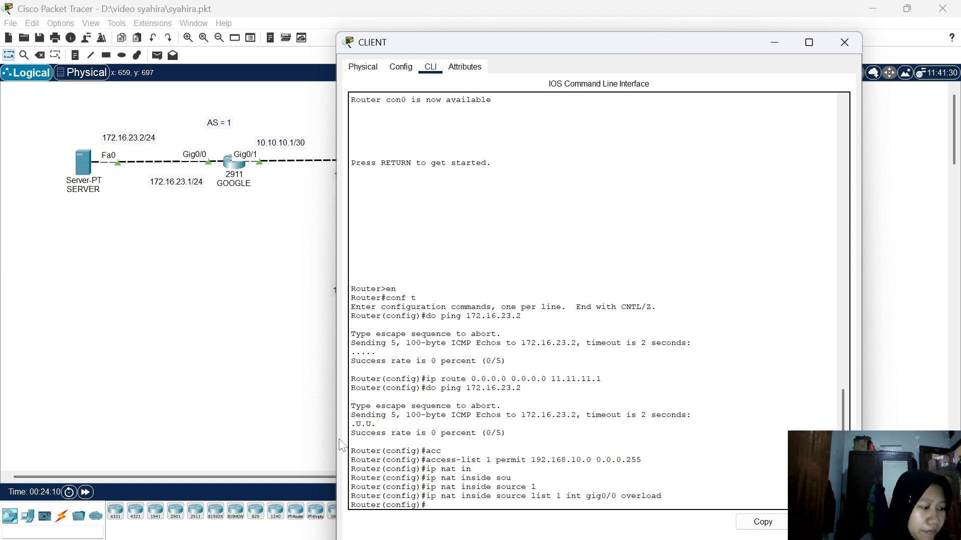
Set interface gig0/0 of the CLIENT router as the NAT outside interface with ip nat outside
type("in")
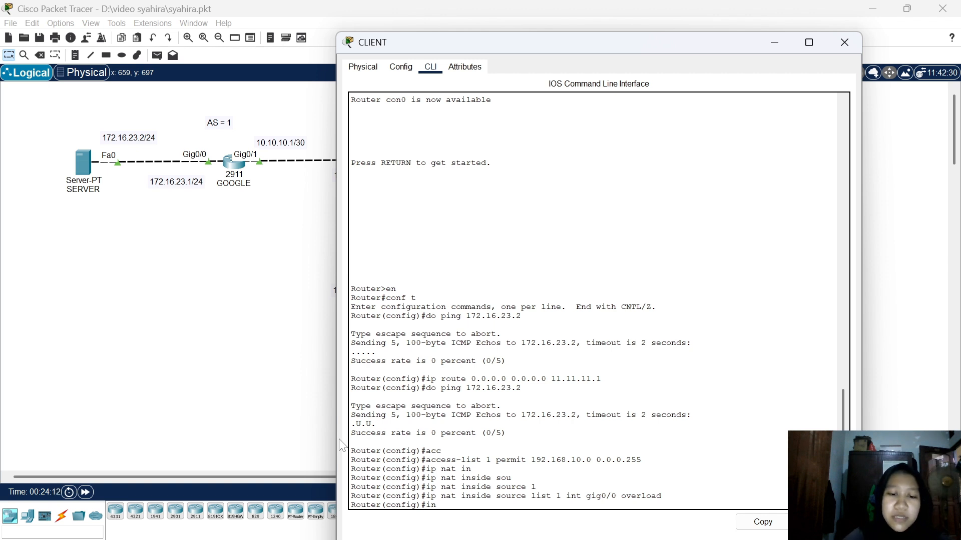
type("t gig0")
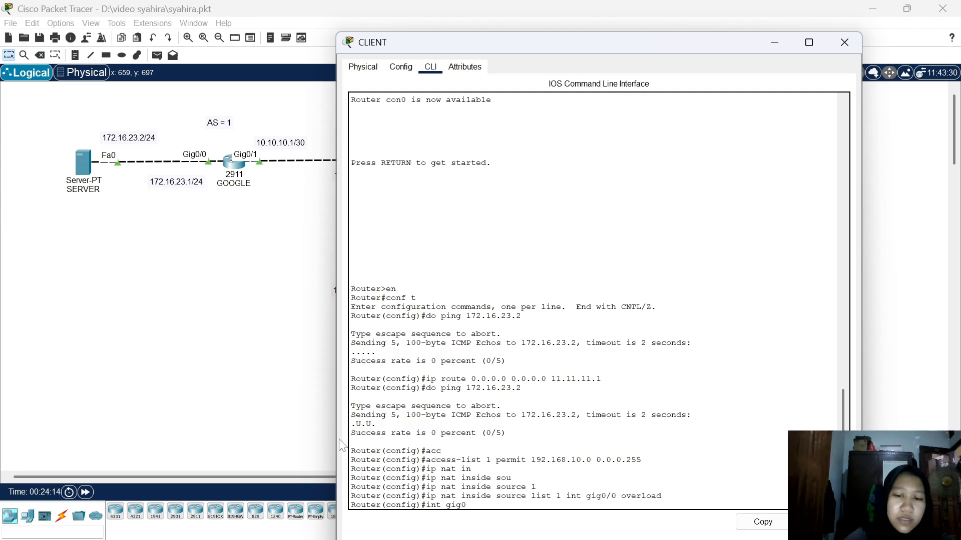
type("/")
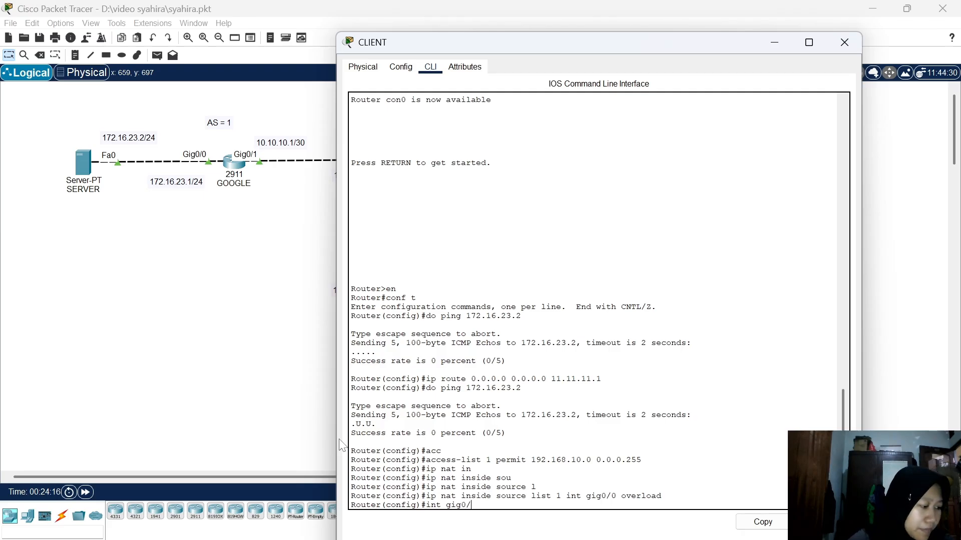
type("0")
key("Return")
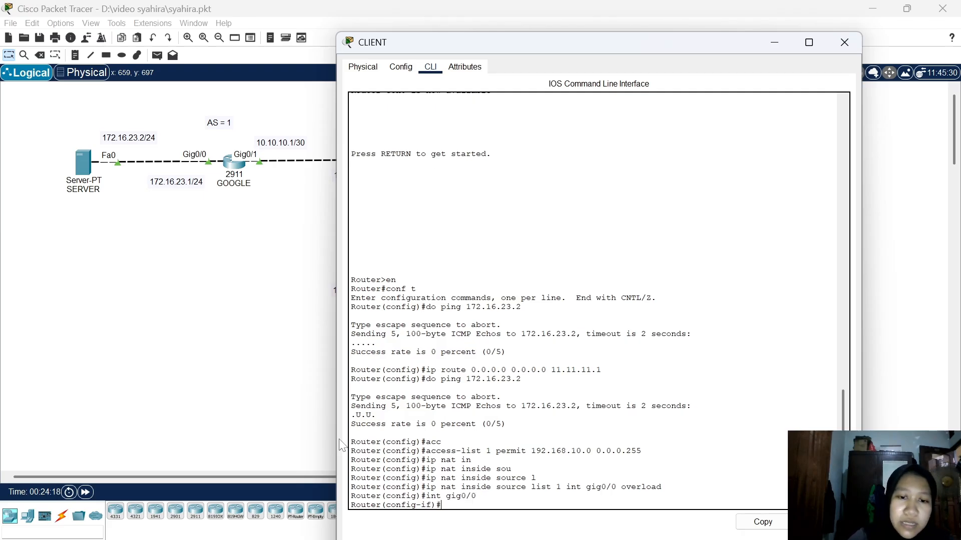
type("ip nat ")
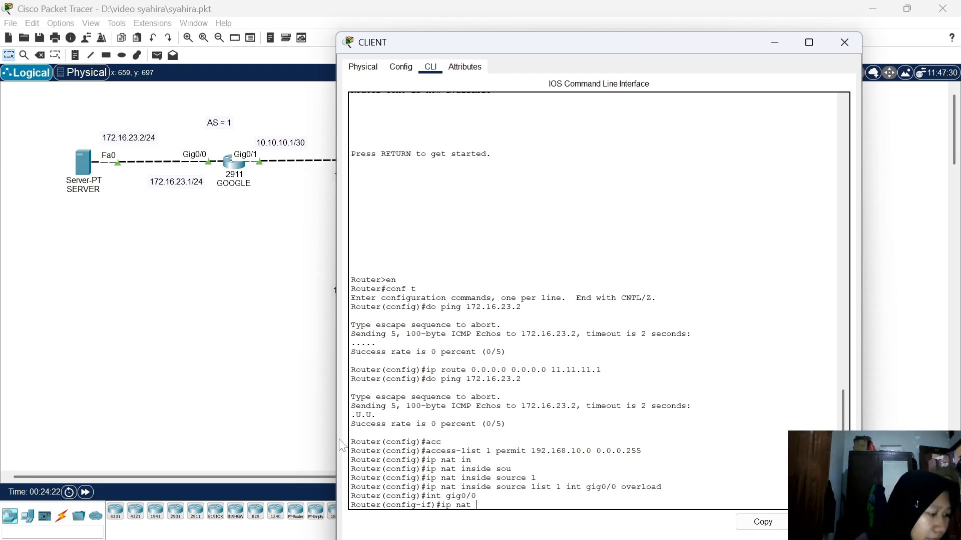
type("ou")
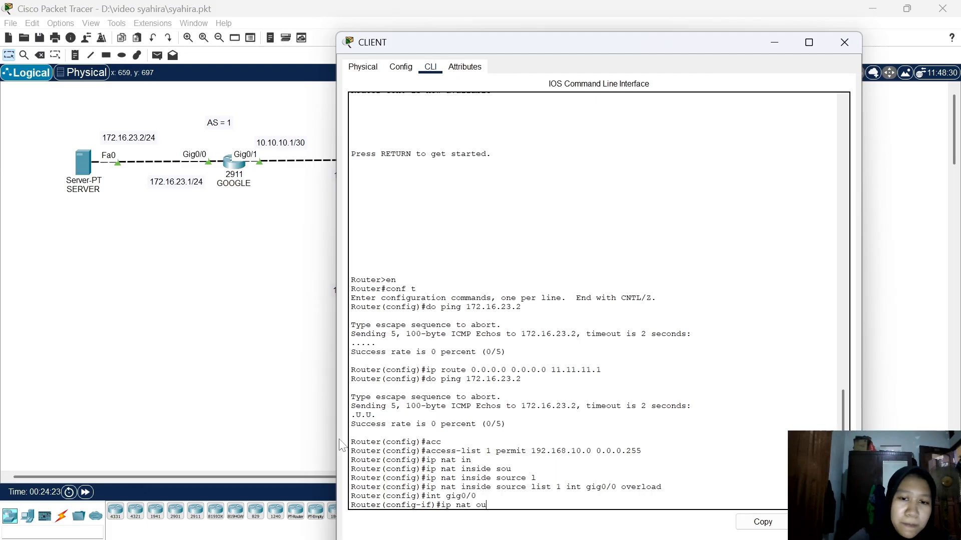
key("Tab")
key("Return")
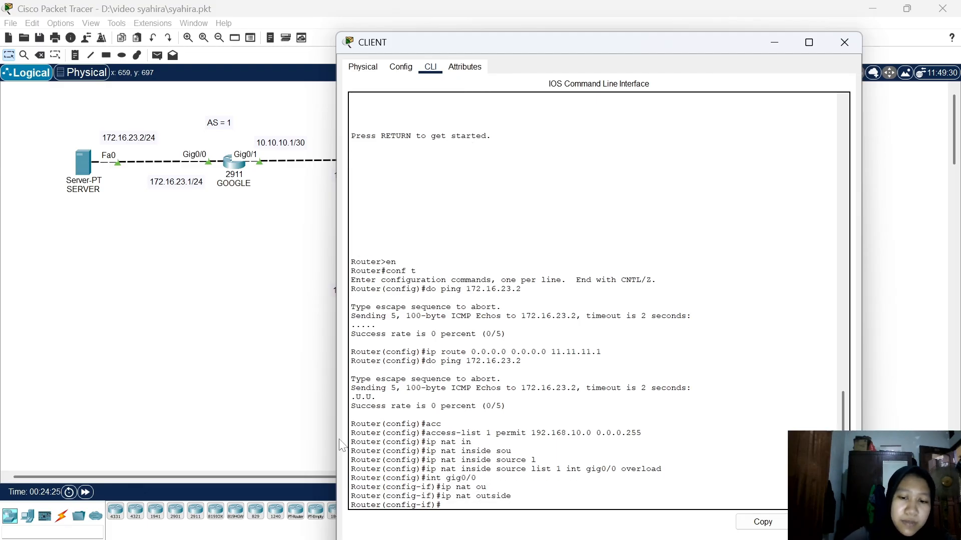
Set subinterface gig0/1.10 of the CLIENT router as a NAT inside interface with ip nat inside
type("int gig0/")
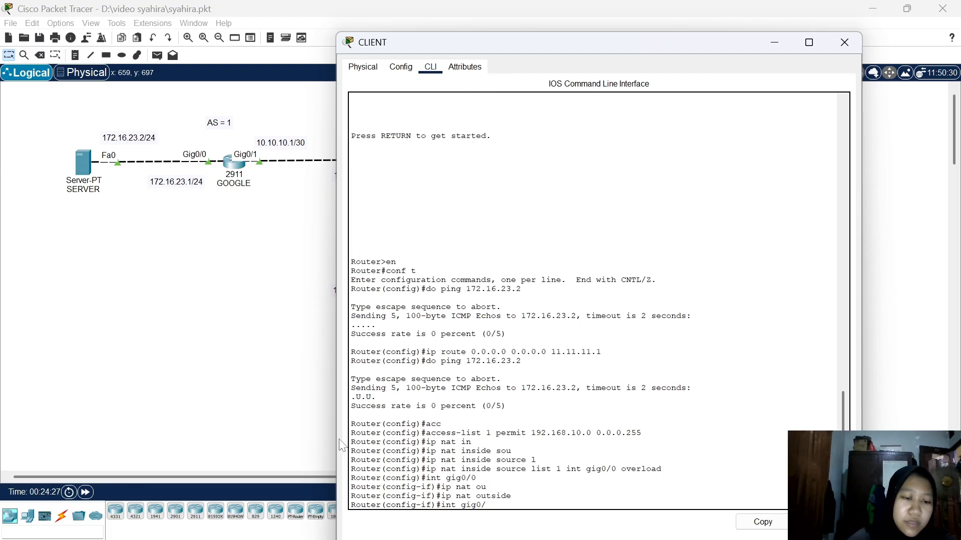
type("1")
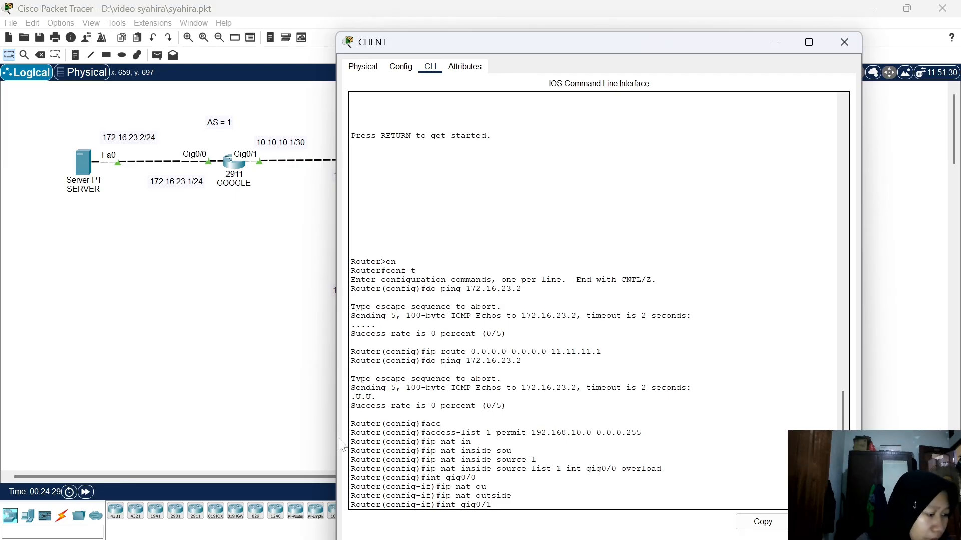
type(".")
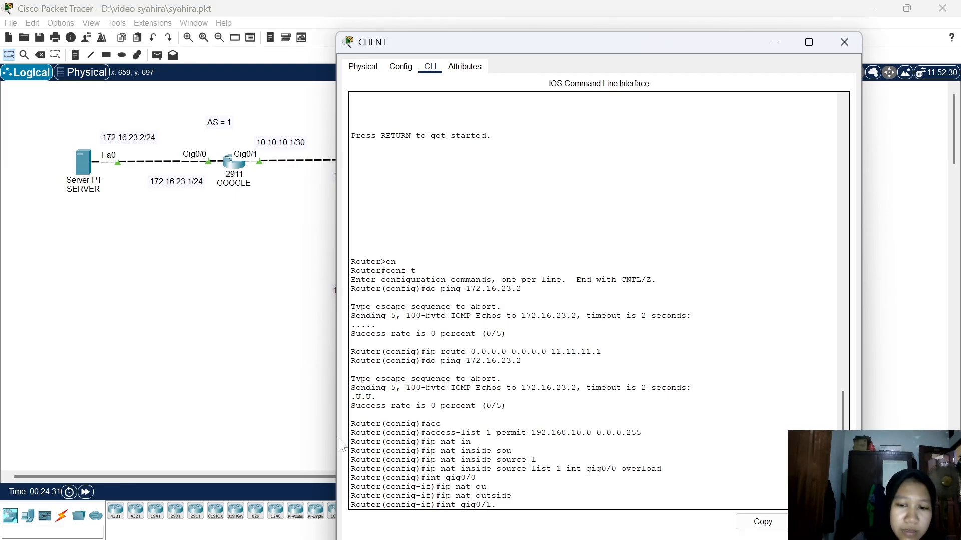
type("10")
key("Return")
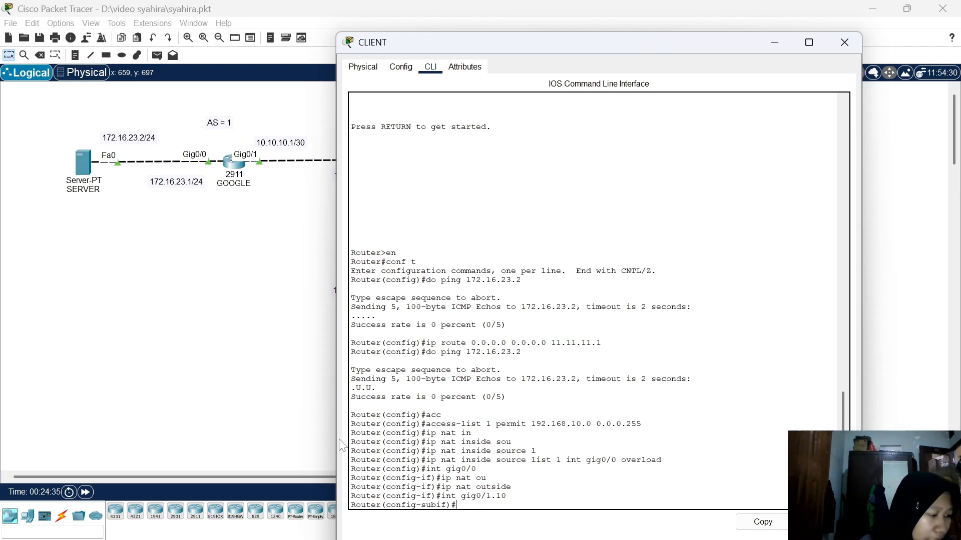
type("ip n")
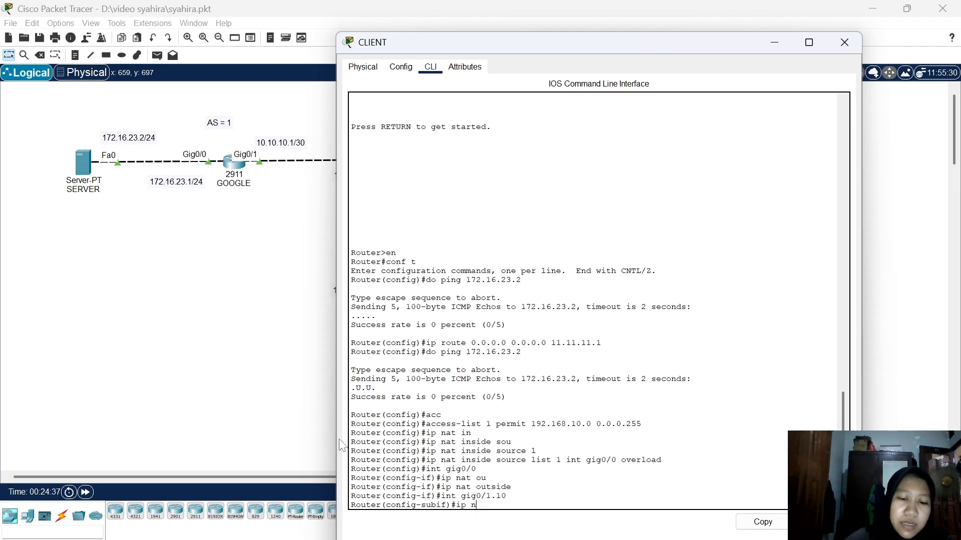
type("at i")
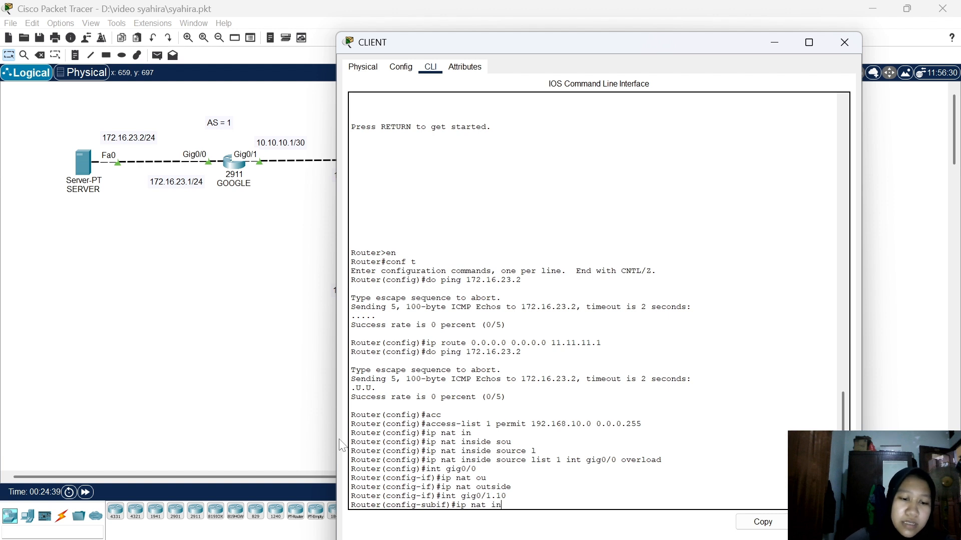
type("n")
key("Tab")
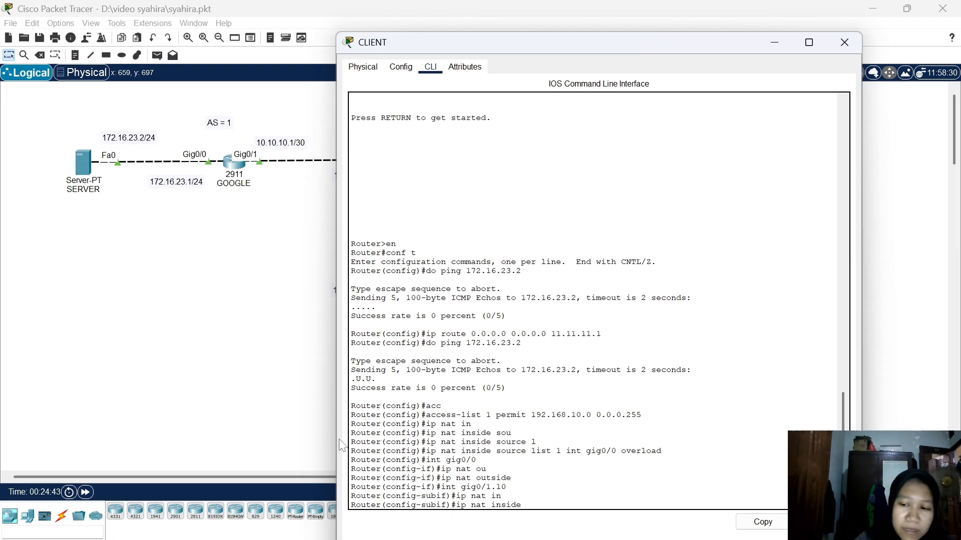
key("Return")
Set subinterface gig0/1.20 of the CLIENT router as a NAT outside interface with ip nat outside
type("in")
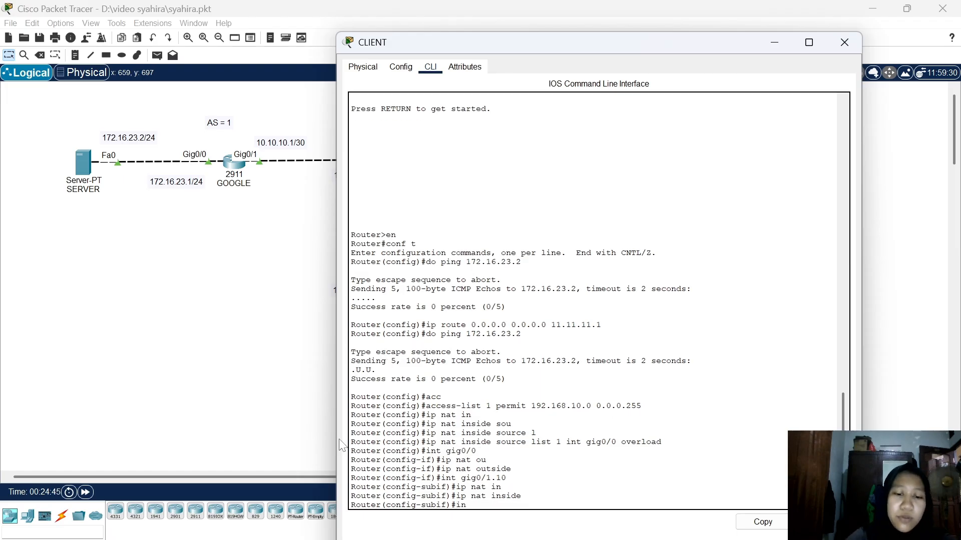
type("t gig0")
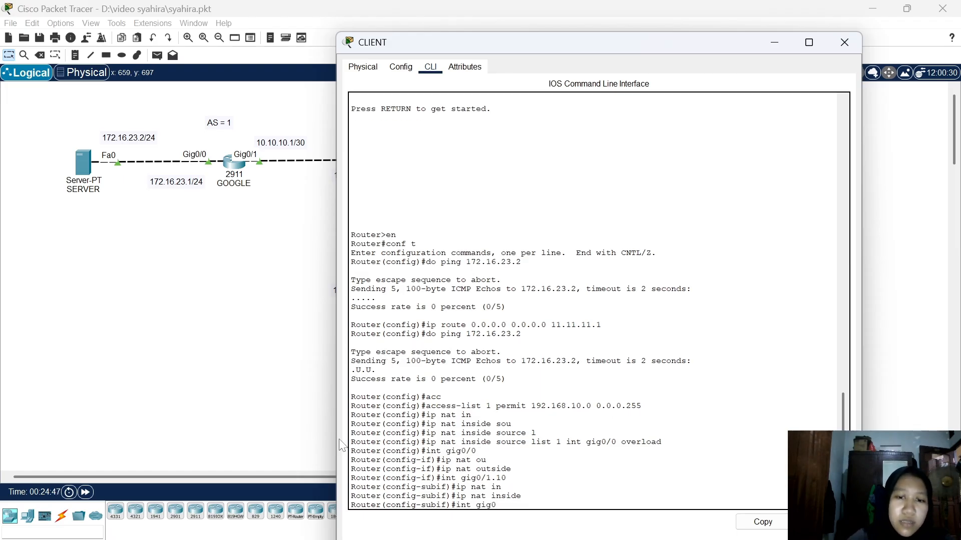
type("/")
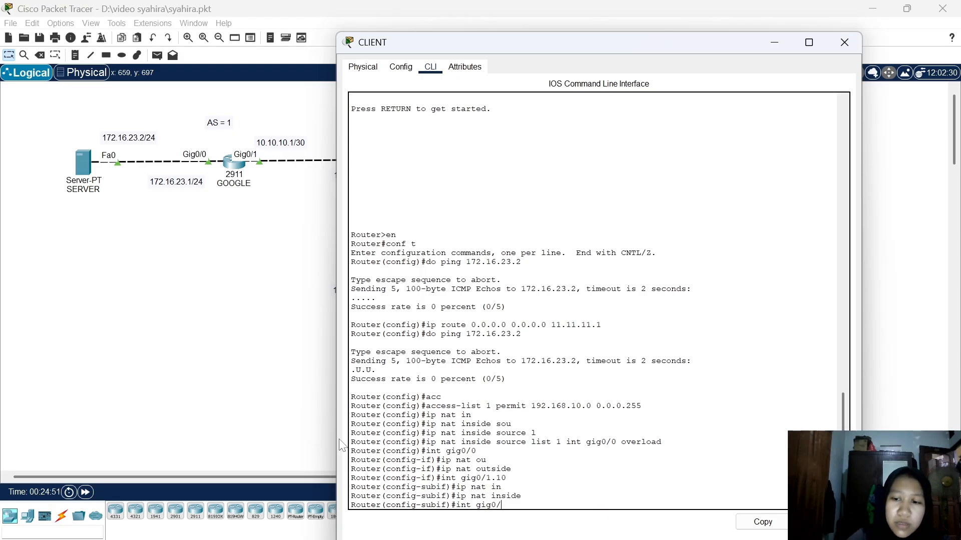
type("1/1")
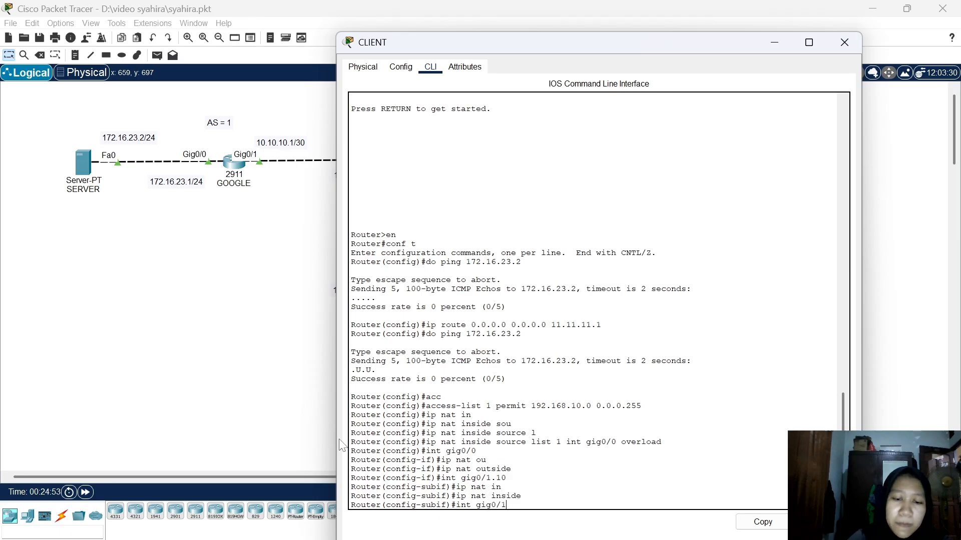
type(".20")
key("Return")
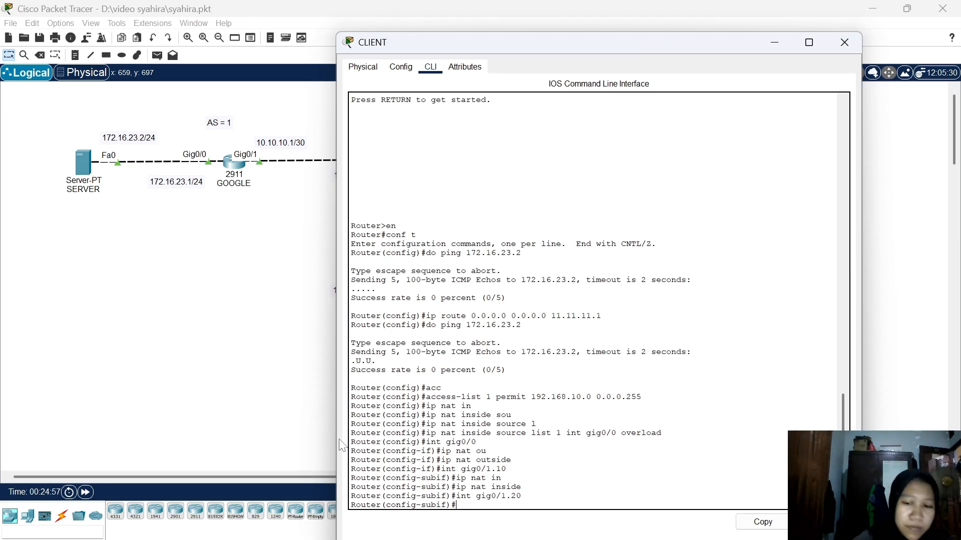
type("ip nat")
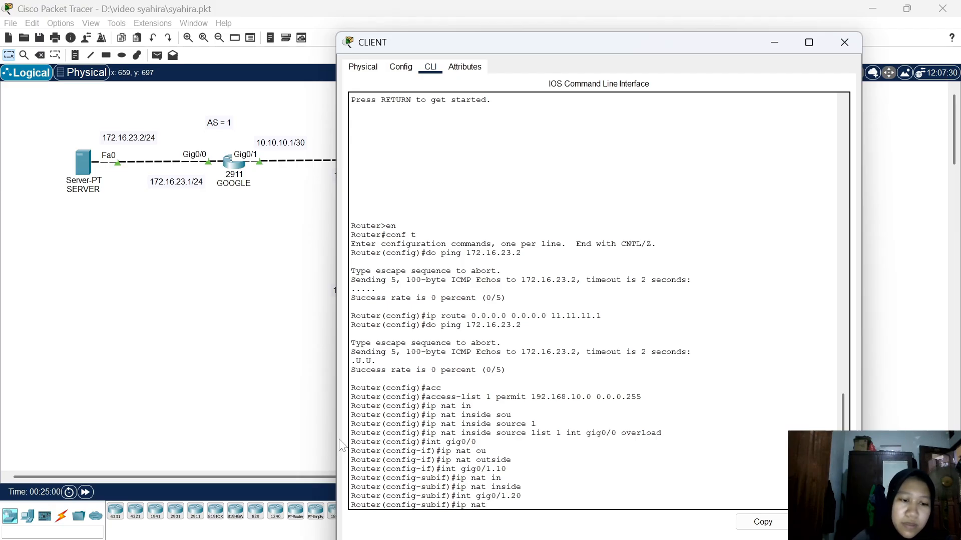
key("Tab")
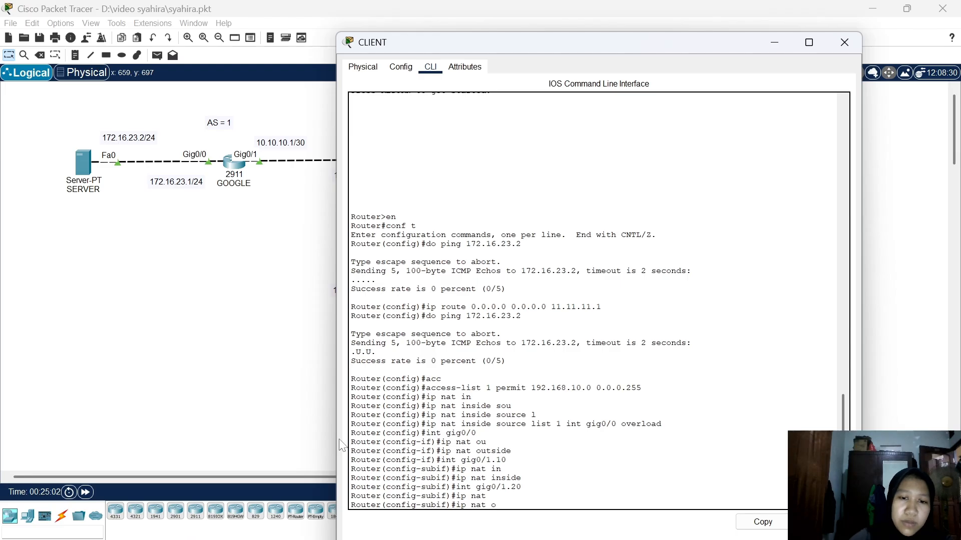
type("o")
key("Tab")
key("Return")
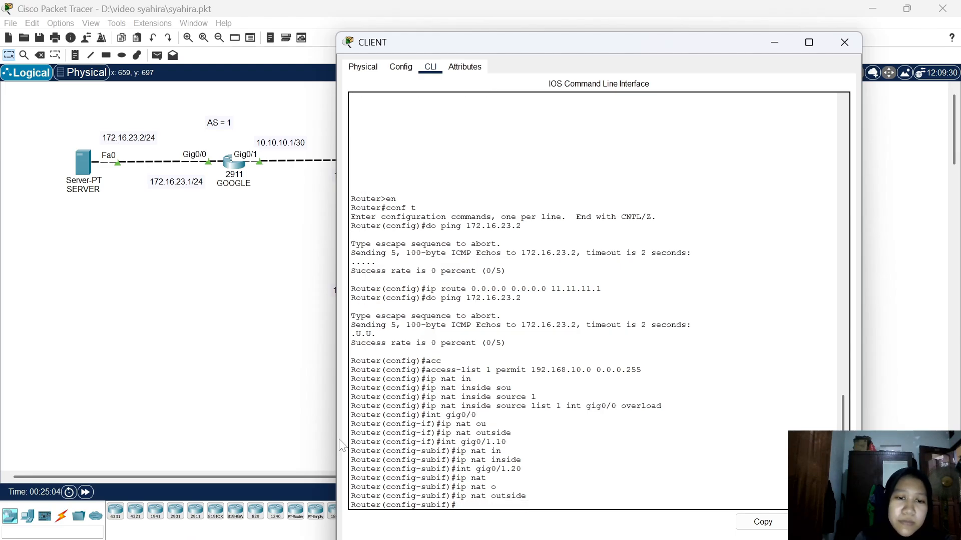